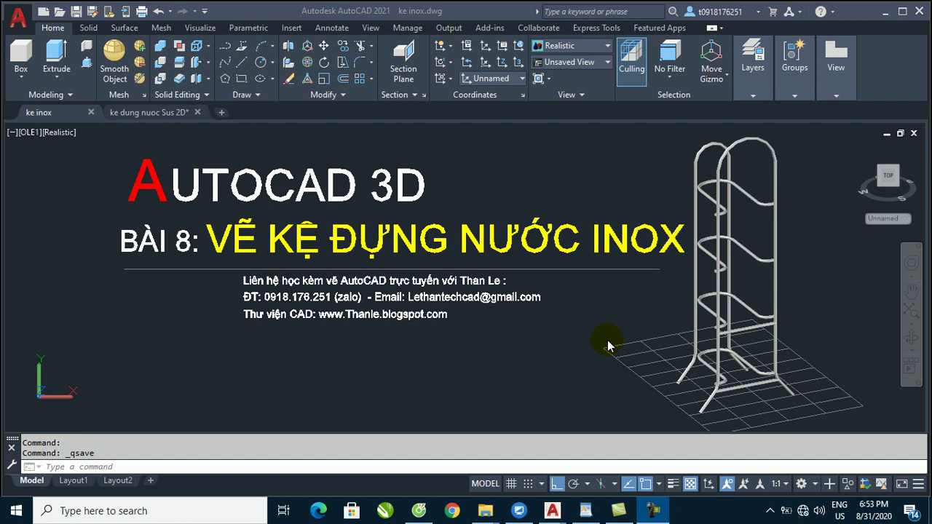
Switch to the ke dung nuoc Sus 2D reference drawing and zoom a window around the rack views.
click(592, 333)
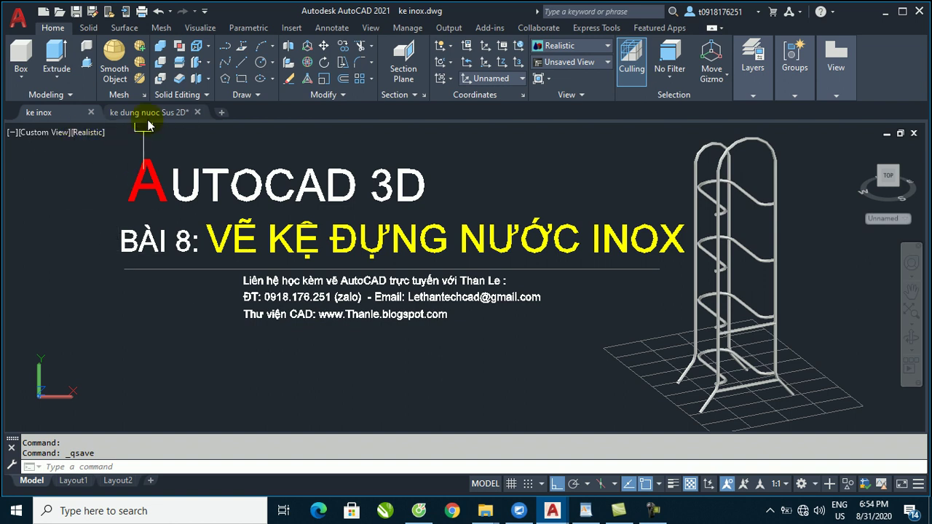
click(149, 112)
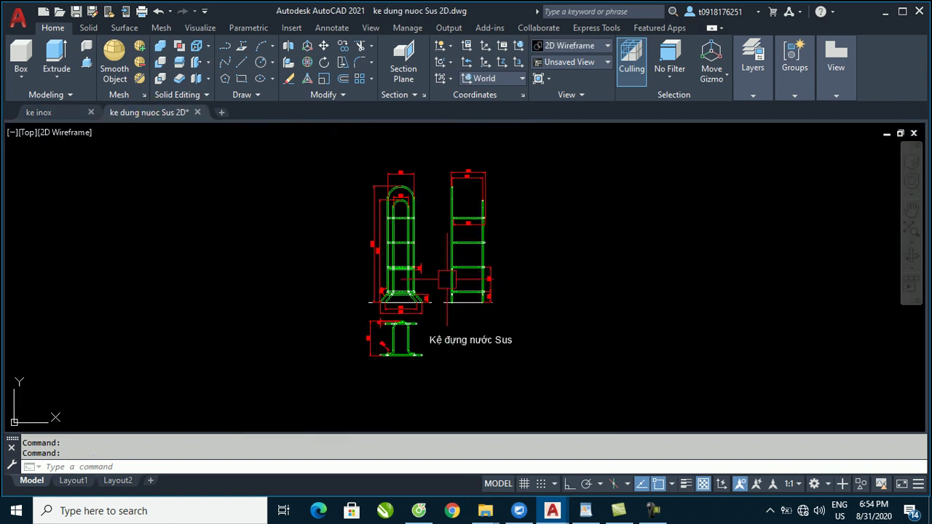
middle_drag(447, 281, 359, 286)
text(z)
key(Return)
click(274, 166)
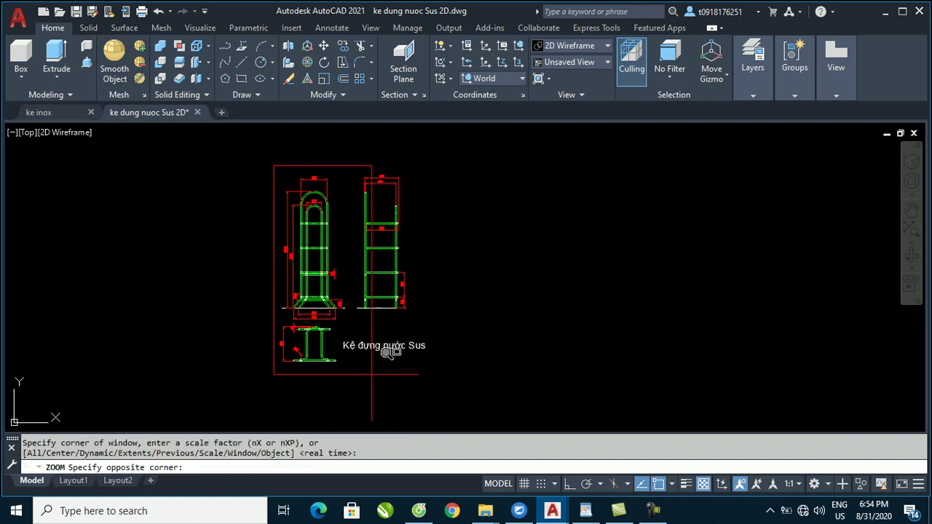
click(407, 373)
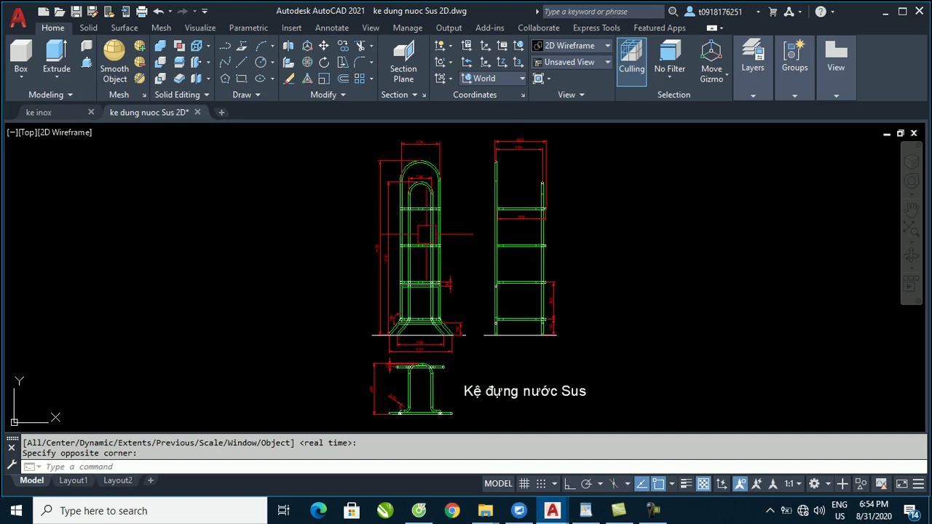
Pan and zoom over the rack's arched tops, plan view and bases to read dimensions.
scroll(427, 233, up, 2)
middle_drag(415, 268, 333, 311)
scroll(349, 291, down, 4)
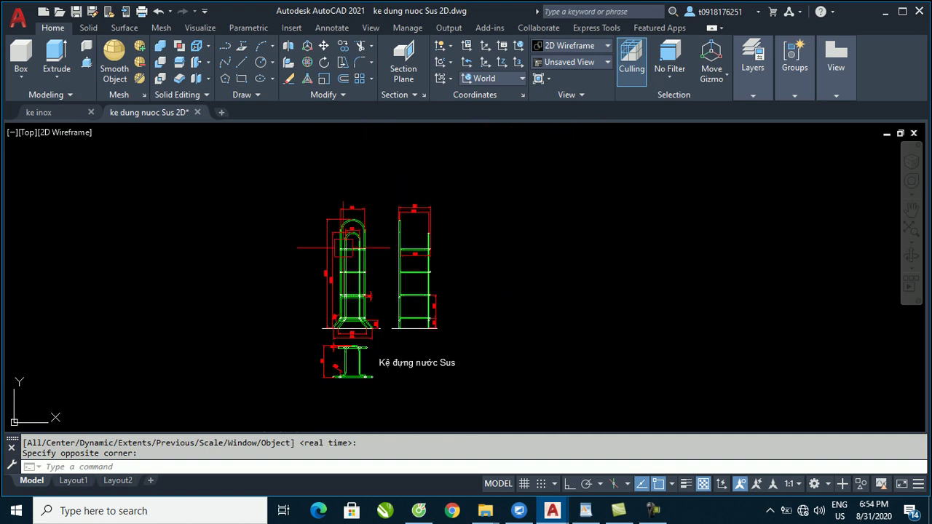
scroll(352, 256, up, 2)
scroll(352, 256, up, 2)
scroll(351, 257, up, 2)
middle_drag(346, 349, 290, 311)
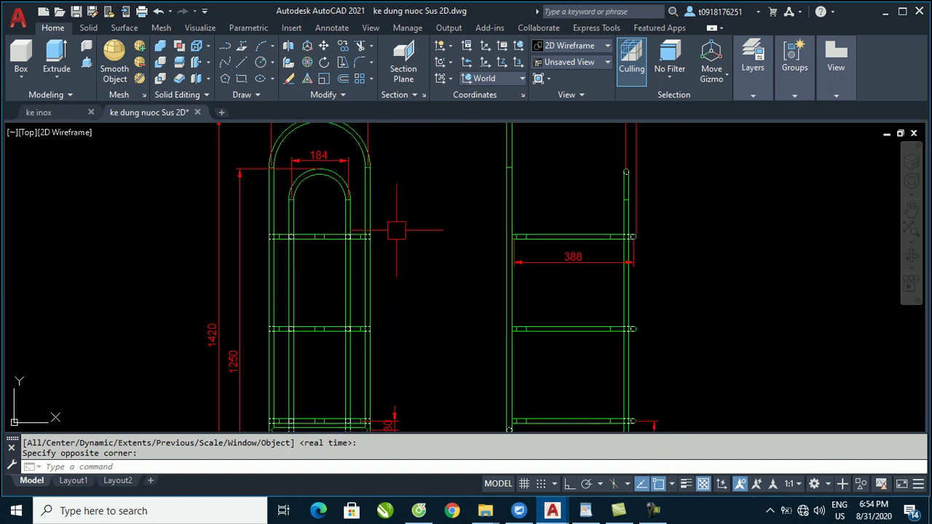
scroll(501, 209, down, 2)
scroll(340, 254, up, 2)
scroll(322, 259, up, 2)
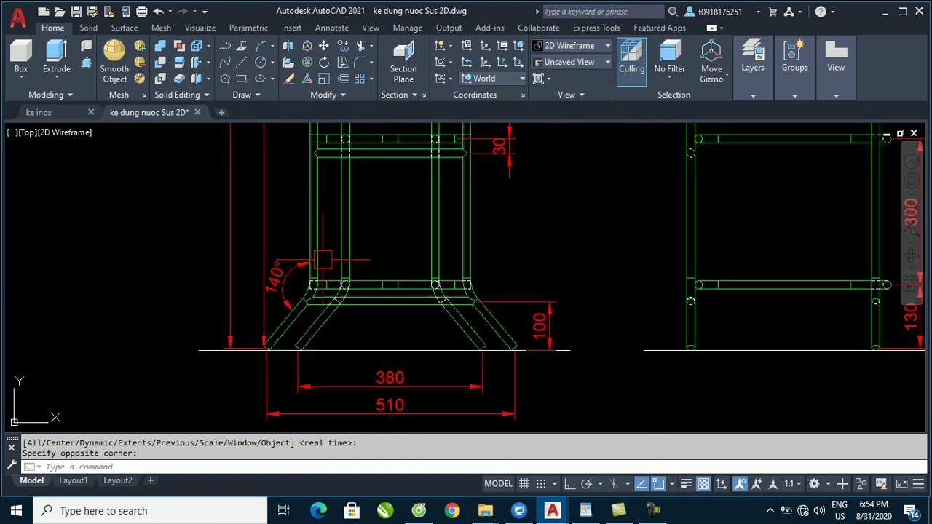
scroll(350, 271, down, 2)
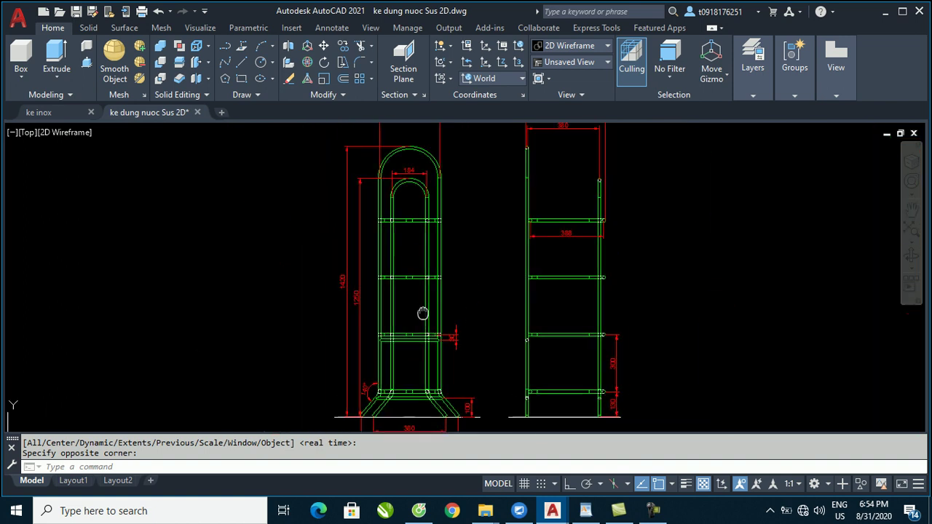
middle_drag(379, 142, 378, 193)
scroll(452, 276, up, 2)
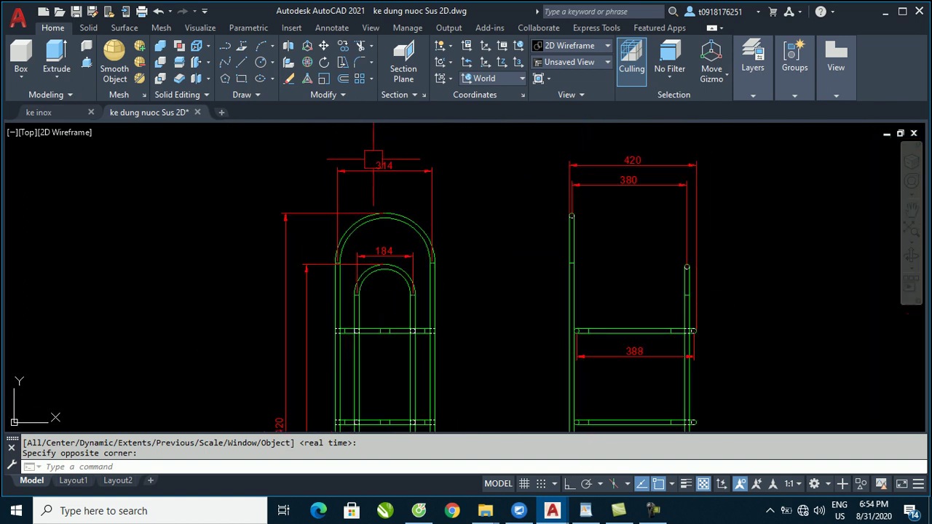
middle_drag(614, 191, 468, 45)
middle_drag(474, 247, 474, 146)
middle_drag(370, 305, 370, 233)
middle_drag(278, 328, 298, 290)
scroll(297, 291, up, 1)
middle_drag(266, 223, 298, 188)
scroll(323, 264, up, 1)
scroll(323, 263, down, 2)
scroll(323, 292, down, 1)
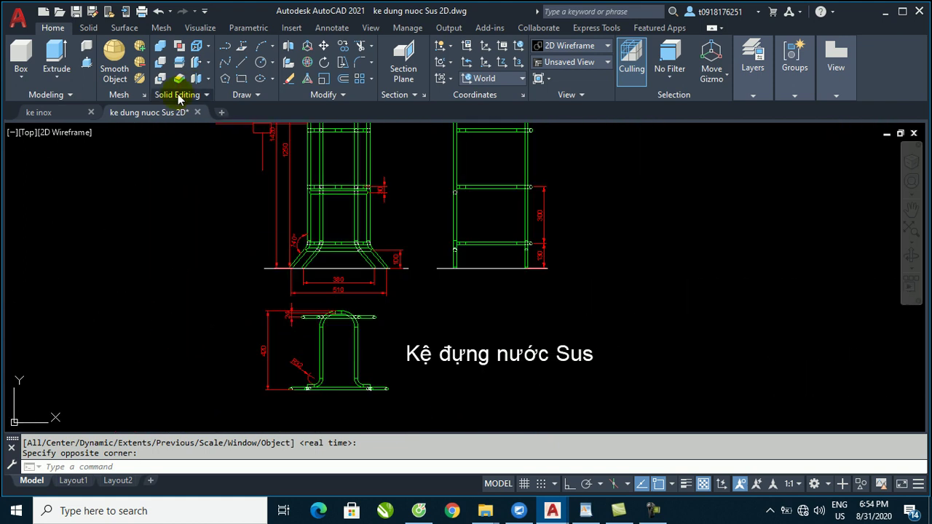
Glance at the finished ke inox 3D drawing, then return to the 2D reference and reframe it.
click(43, 114)
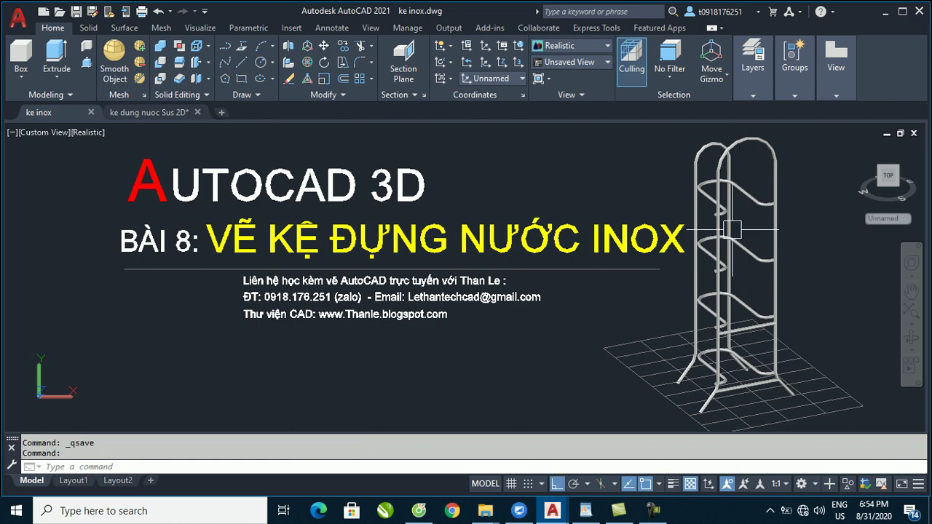
click(155, 115)
middle_drag(237, 211, 194, 256)
scroll(291, 246, down, 1)
scroll(274, 333, down, 1)
scroll(290, 288, down, 1)
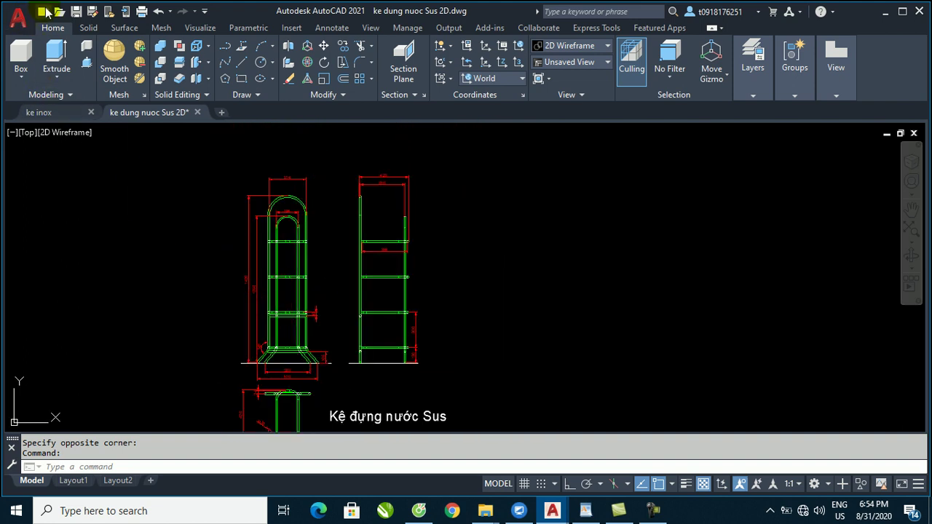
Create Drawing3 from the acadiso.dwt metric template and turn the grid off with F7.
click(17, 16)
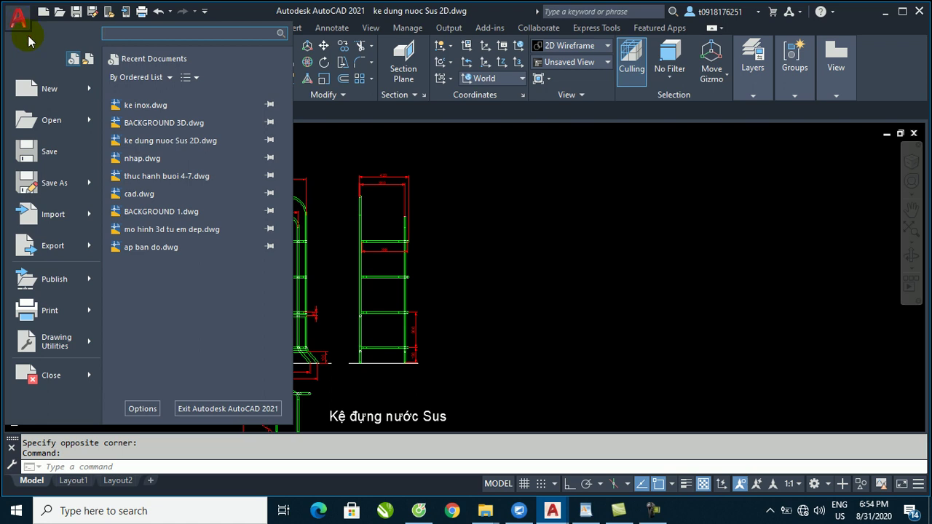
click(45, 89)
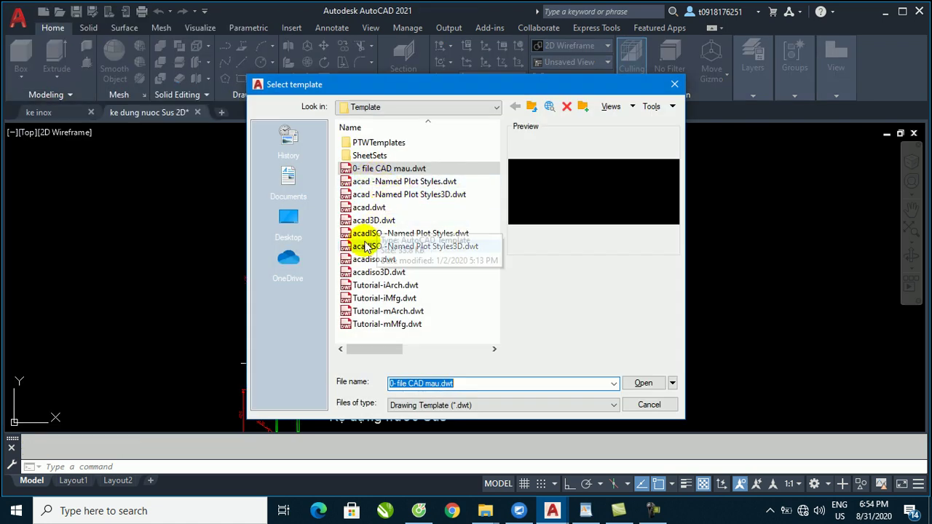
click(370, 262)
click(643, 383)
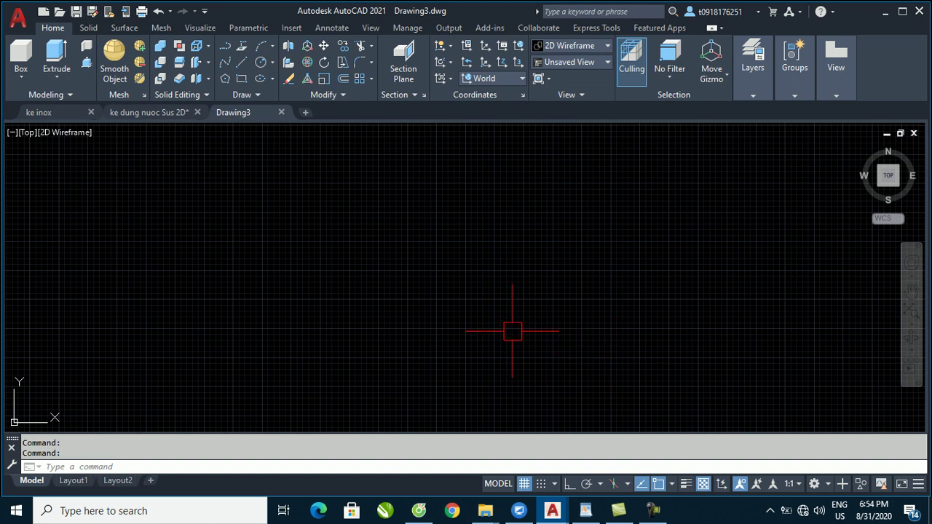
key(F7)
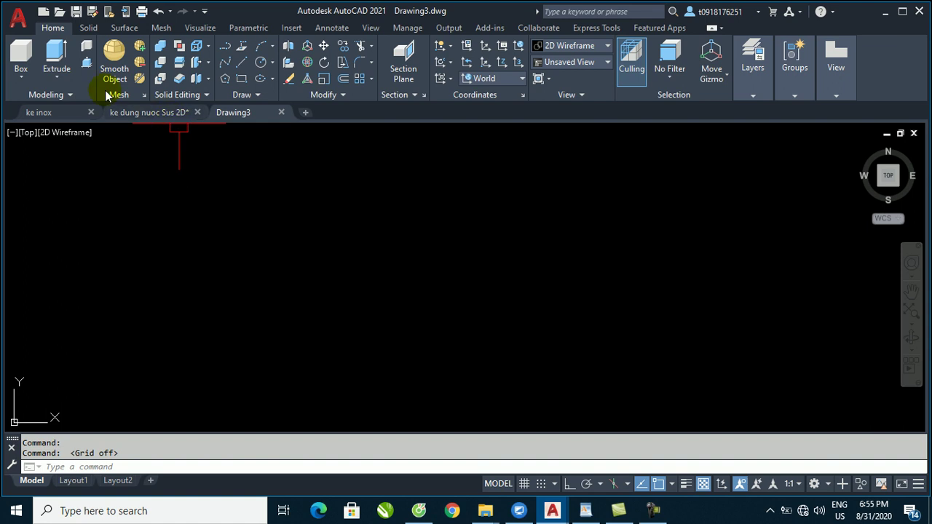
Save the new drawing under the file name 'thuc hanh ve ke inox'.
key(ctrl+s)
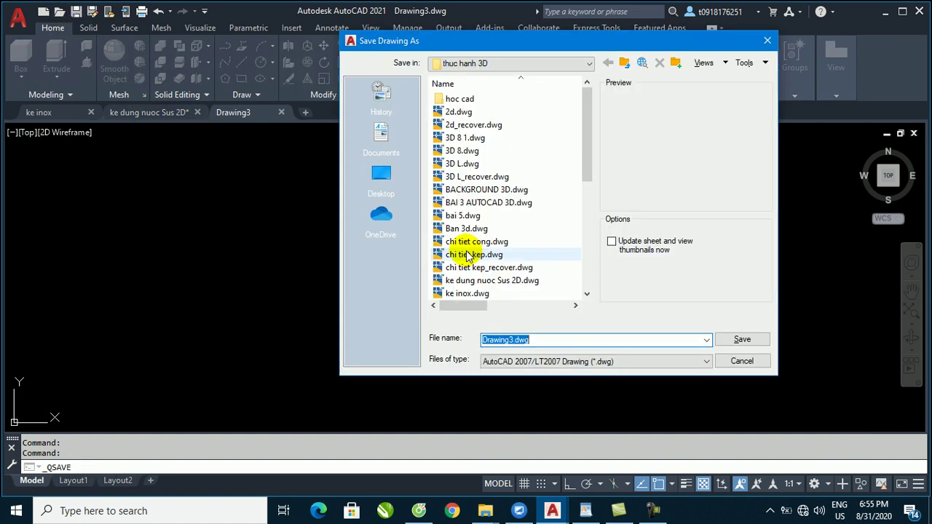
text(th)
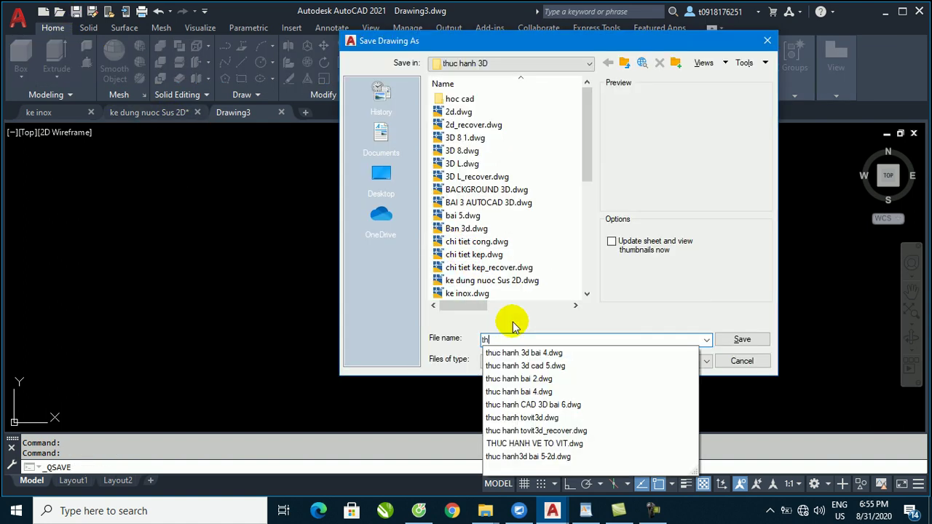
text(uc hanh ve ke )
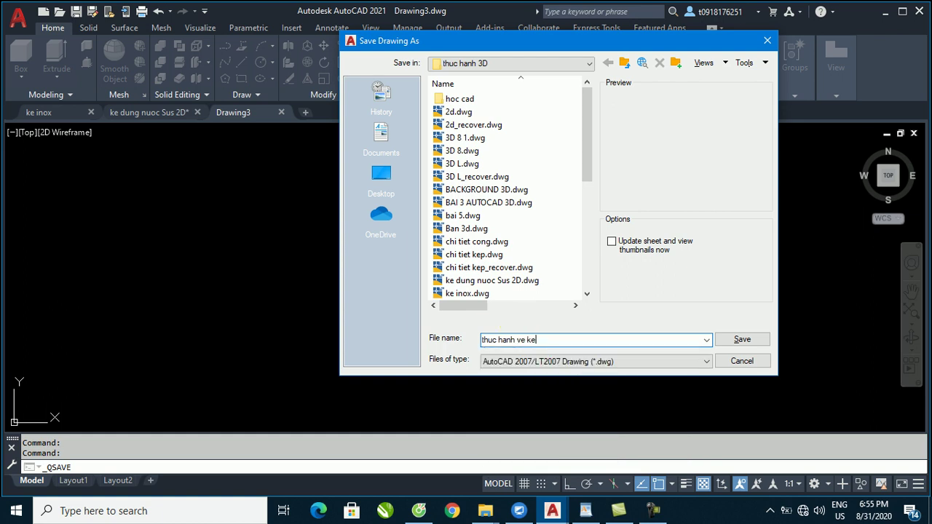
text(inox)
key(Return)
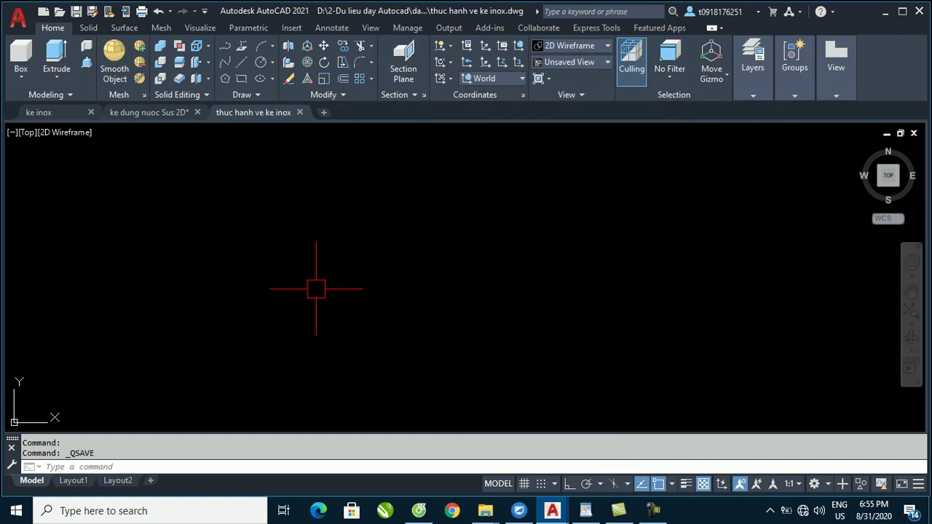
click(146, 112)
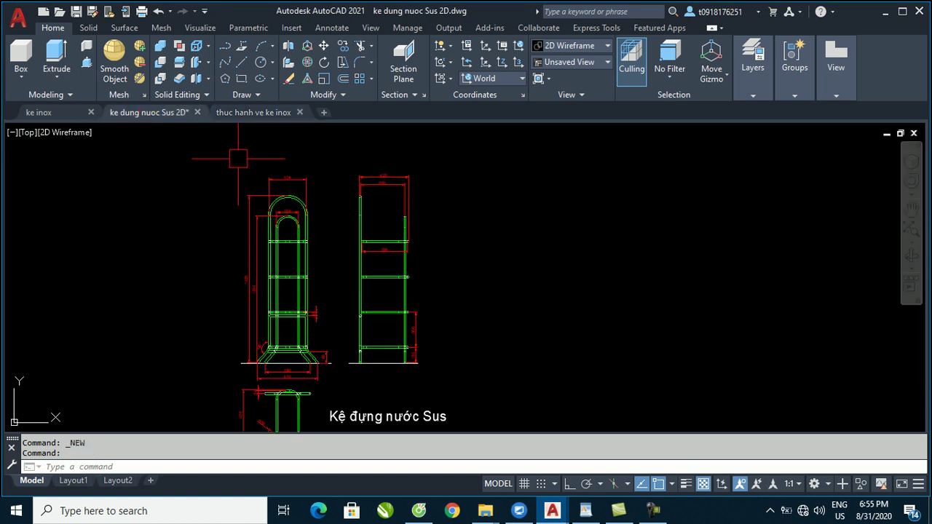
click(253, 113)
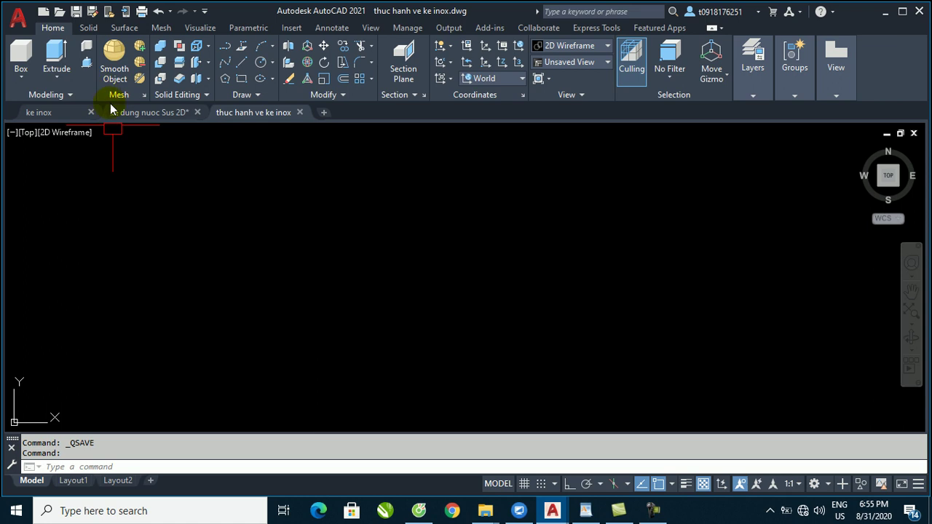
click(68, 113)
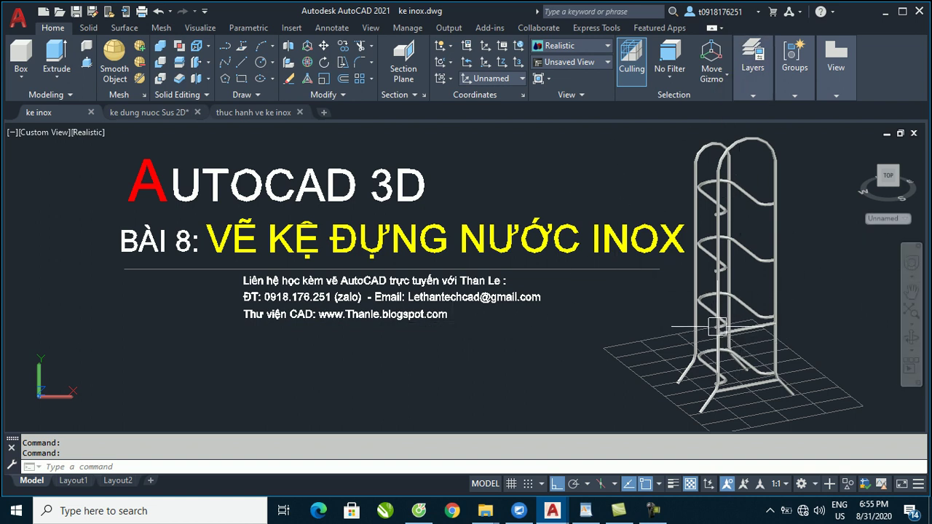
click(254, 113)
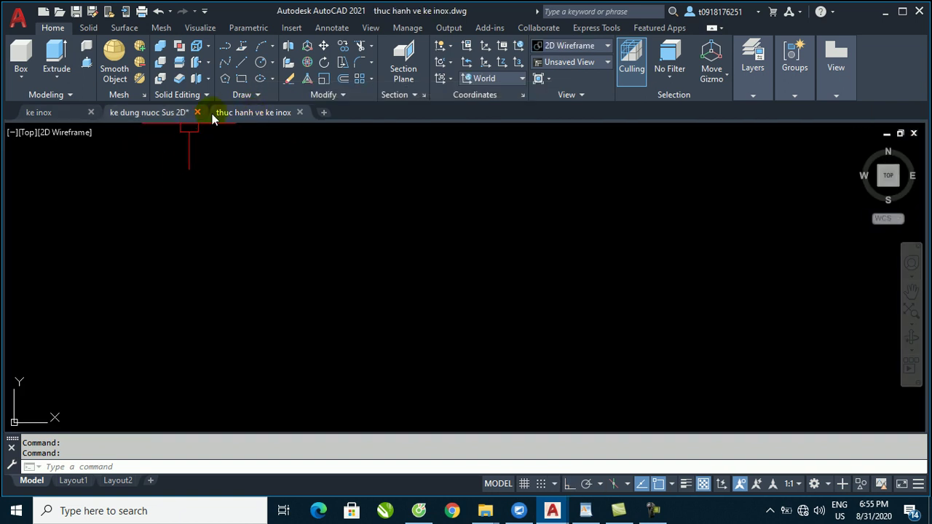
Set the view preset to Front, keeping the 2D Wireframe visual style.
click(564, 63)
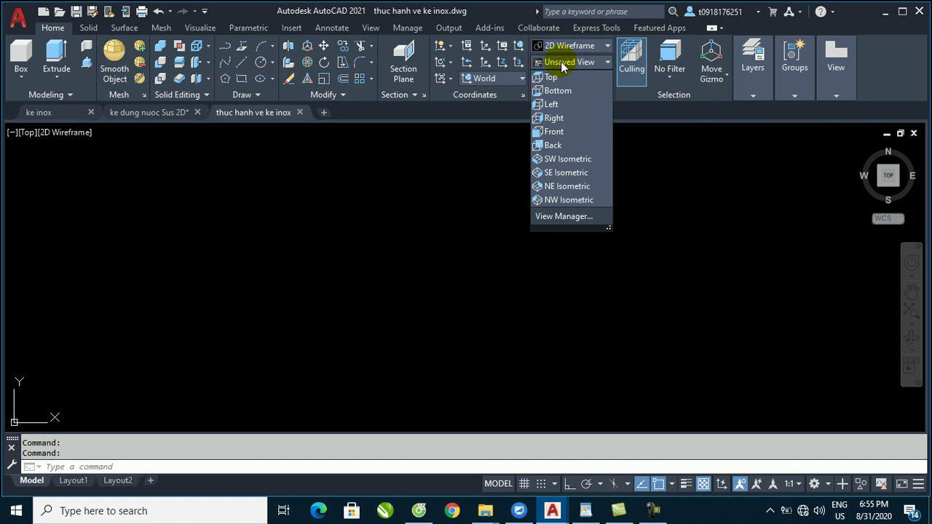
click(553, 132)
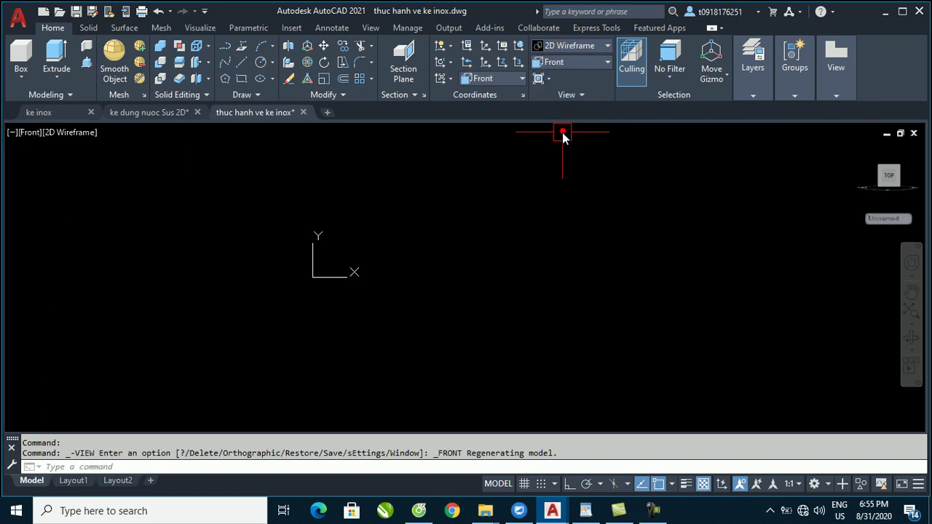
click(564, 47)
click(565, 77)
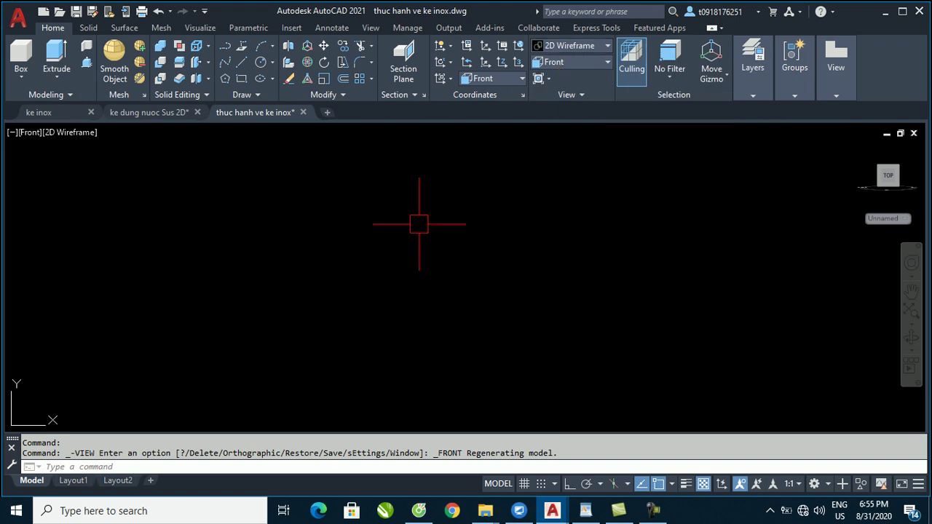
In the reference drawing, inspect the arched tops, the 184 dimension and the bottom legs.
click(150, 112)
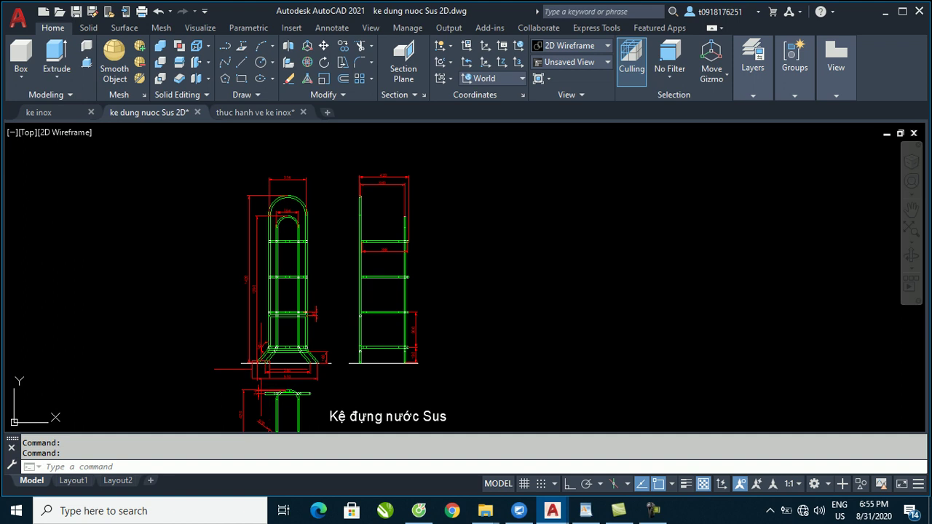
scroll(260, 366, up, 3)
scroll(256, 360, up, 2)
scroll(253, 356, up, 3)
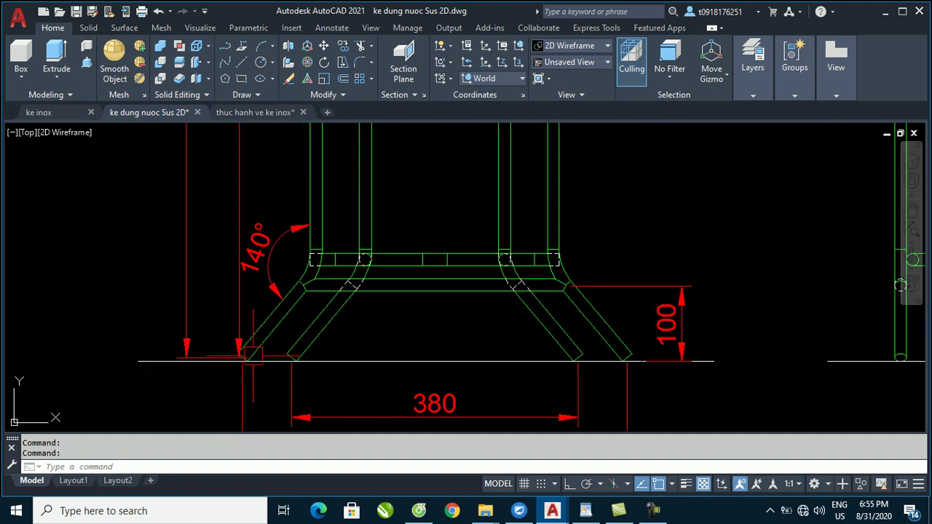
scroll(253, 357, up, 1)
scroll(229, 368, down, 3)
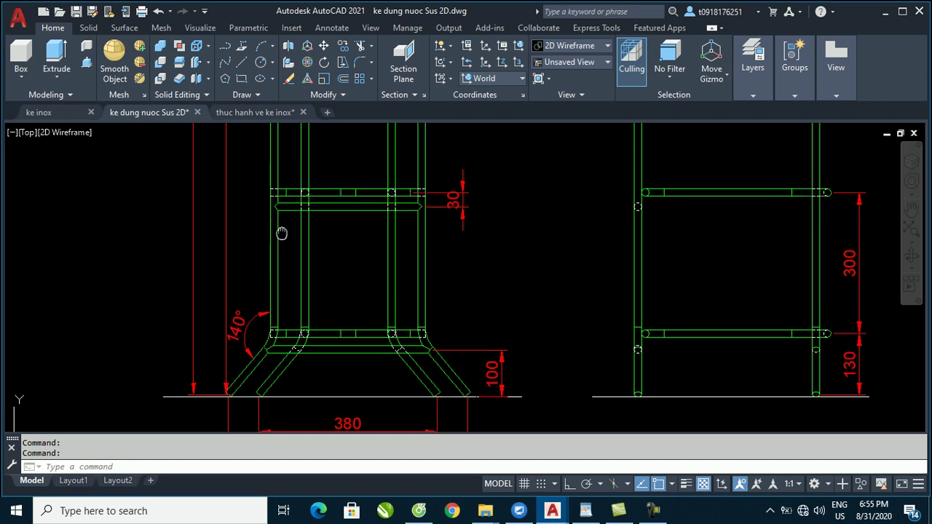
middle_drag(288, 211, 256, 406)
middle_drag(257, 233, 242, 377)
mouse_move(233, 190)
middle_down()
mouse_move(211, 281)
mouse_move(281, 181)
middle_up()
scroll(281, 173, down, 2)
scroll(247, 318, down, 2)
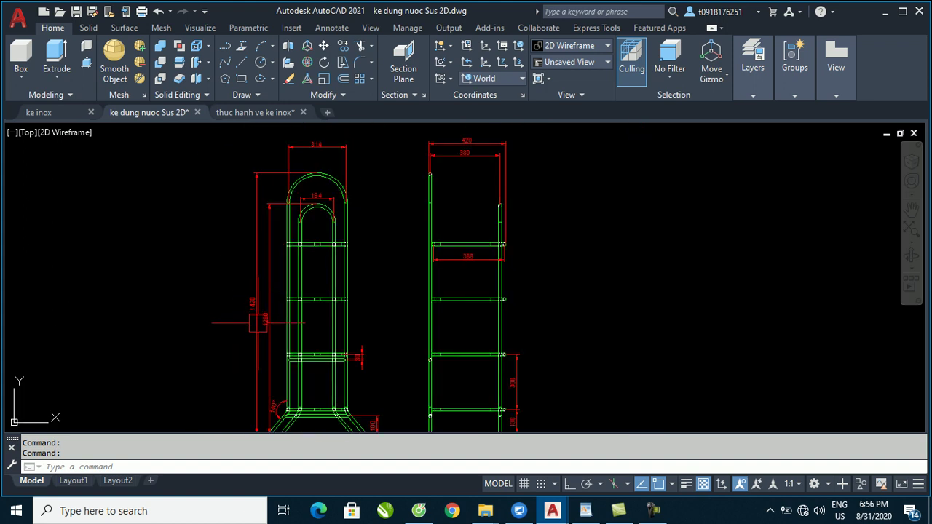
middle_drag(270, 399, 277, 341)
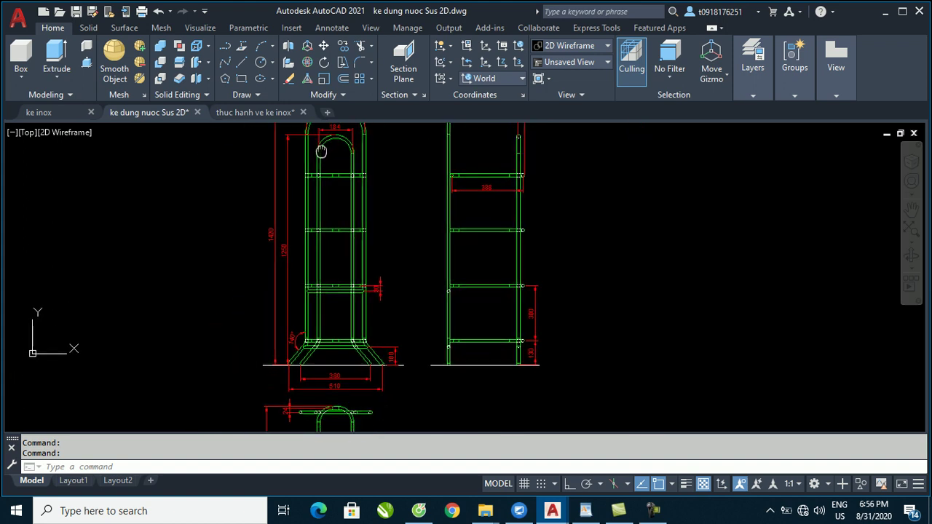
scroll(275, 341, up, 4)
scroll(275, 340, up, 4)
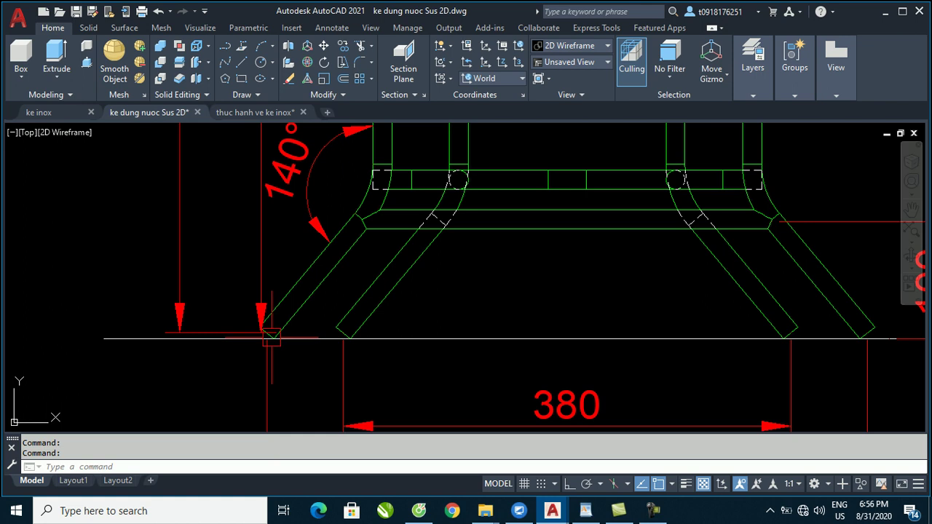
scroll(270, 336, up, 4)
scroll(310, 356, down, 6)
scroll(309, 355, down, 3)
middle_drag(335, 131, 340, 150)
scroll(350, 177, up, 4)
scroll(390, 195, up, 4)
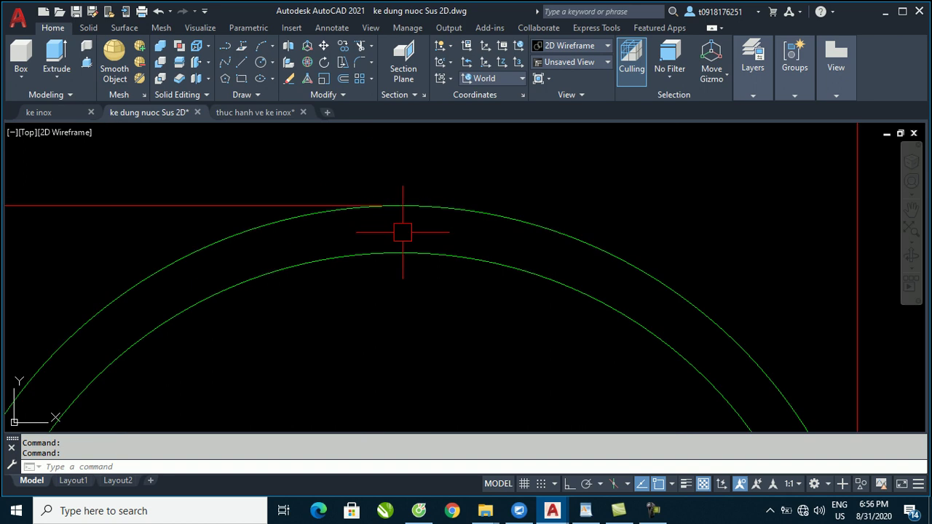
Start a line at the arch top, cancel it, and zoom back out over the reference views.
text(l)
key(Return)
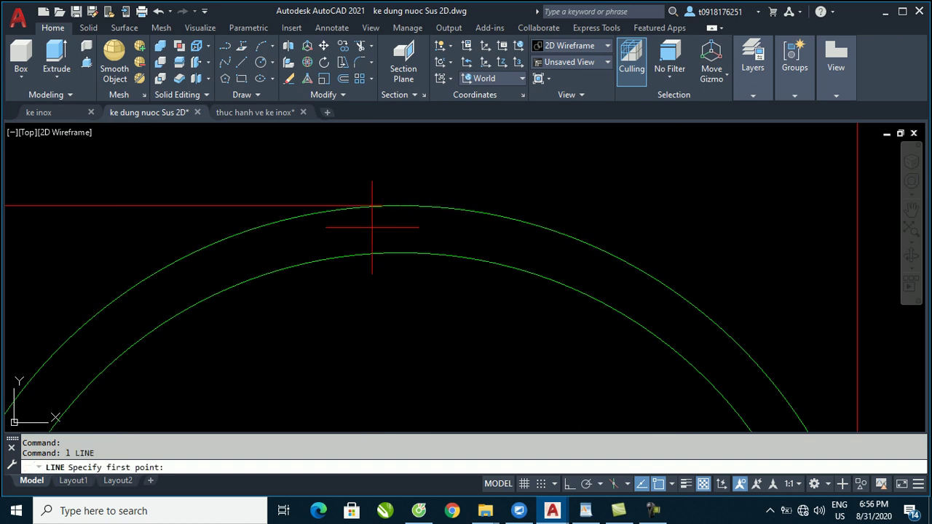
click(369, 229)
key(Escape)
scroll(452, 162, down, 5)
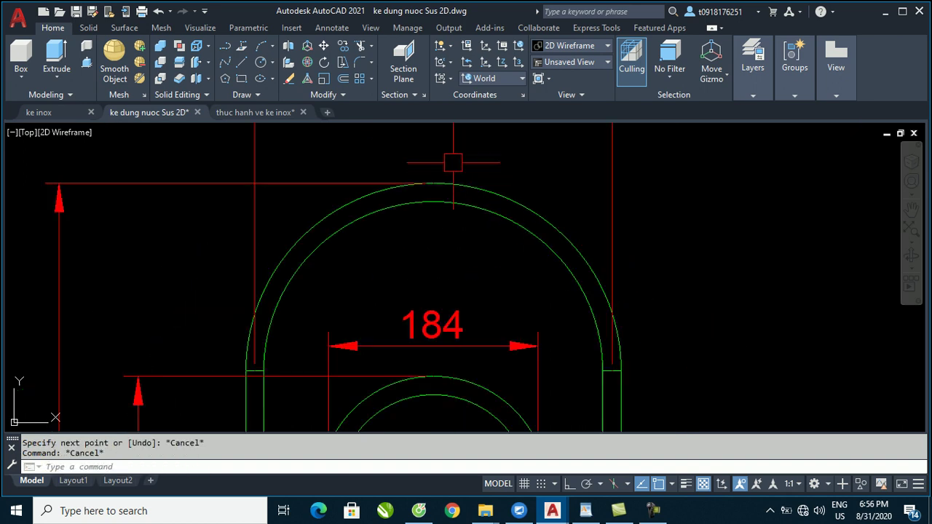
scroll(435, 182, down, 5)
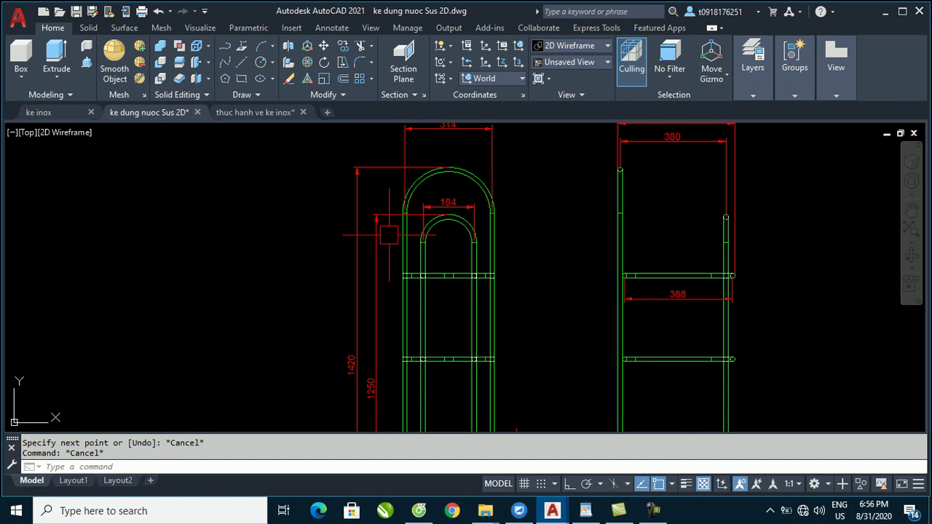
scroll(388, 234, down, 2)
scroll(328, 284, down, 2)
scroll(308, 291, down, 2)
scroll(277, 270, down, 2)
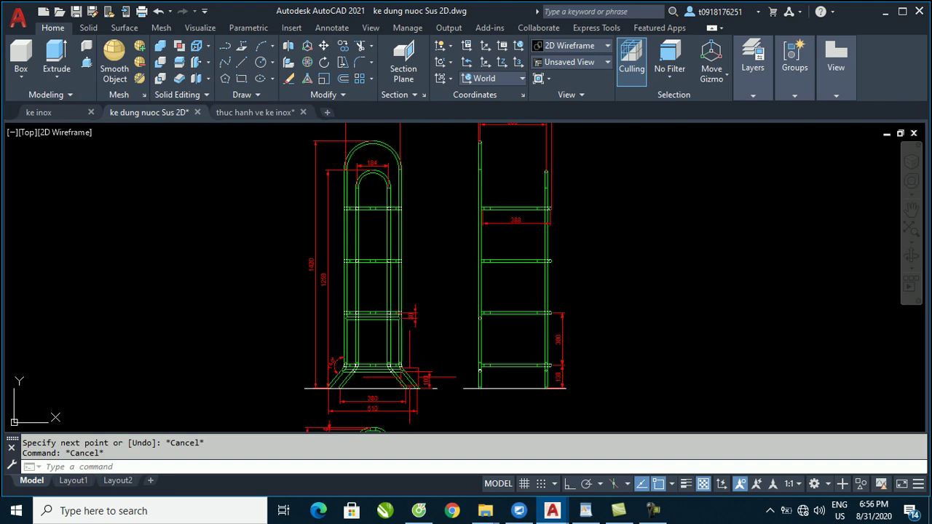
scroll(350, 403, up, 2)
scroll(371, 391, up, 4)
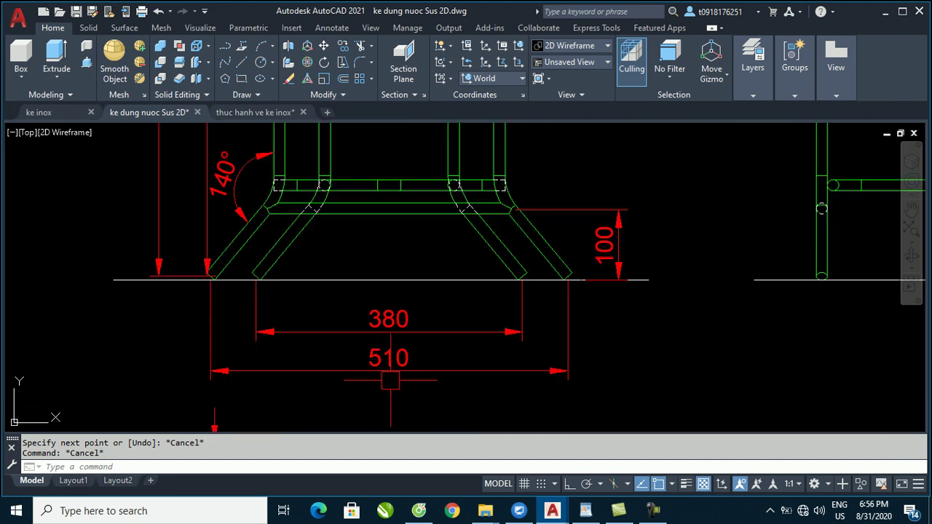
scroll(459, 342, down, 3)
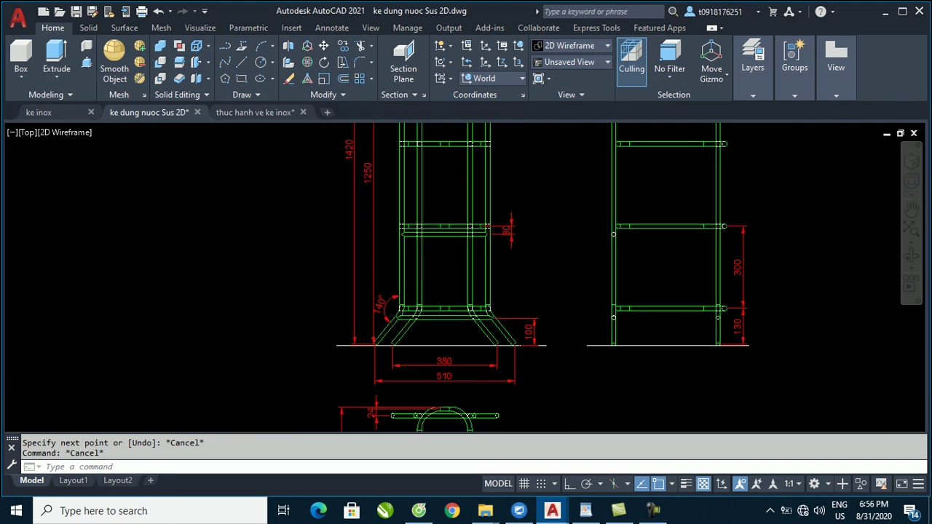
scroll(453, 329, down, 2)
scroll(426, 285, up, 2)
scroll(427, 302, up, 3)
scroll(401, 277, down, 2)
scroll(395, 267, down, 1)
Draw a 510 × 1420 rectangle in the practice drawing and fit it in the view.
click(271, 113)
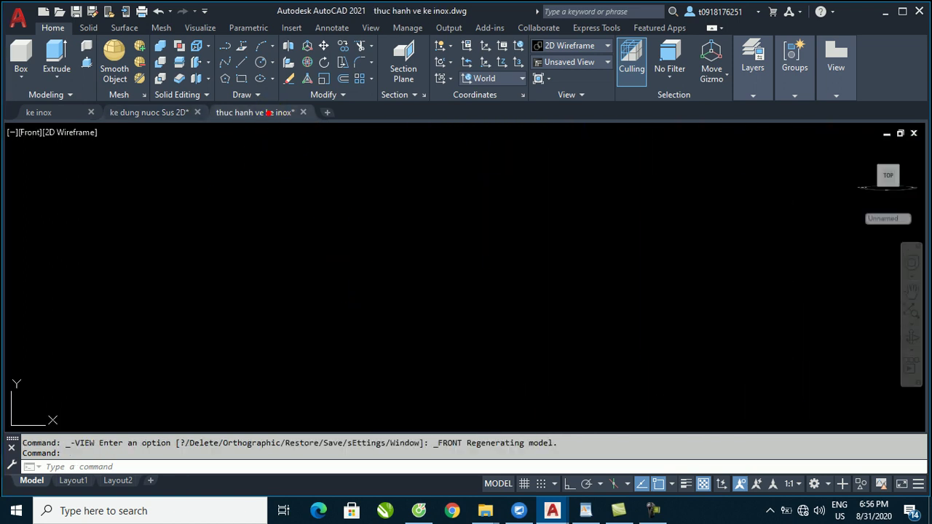
text(rec)
key(Return)
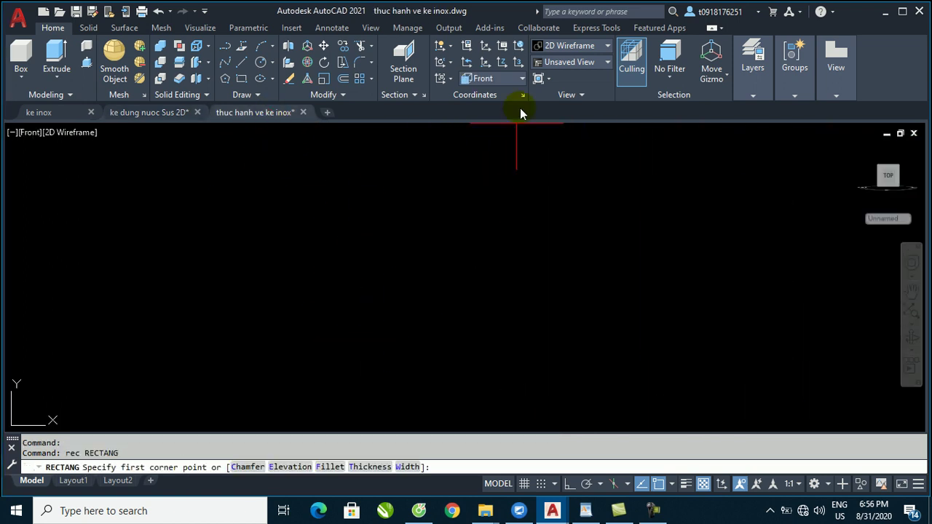
click(263, 394)
text(@510,1420)
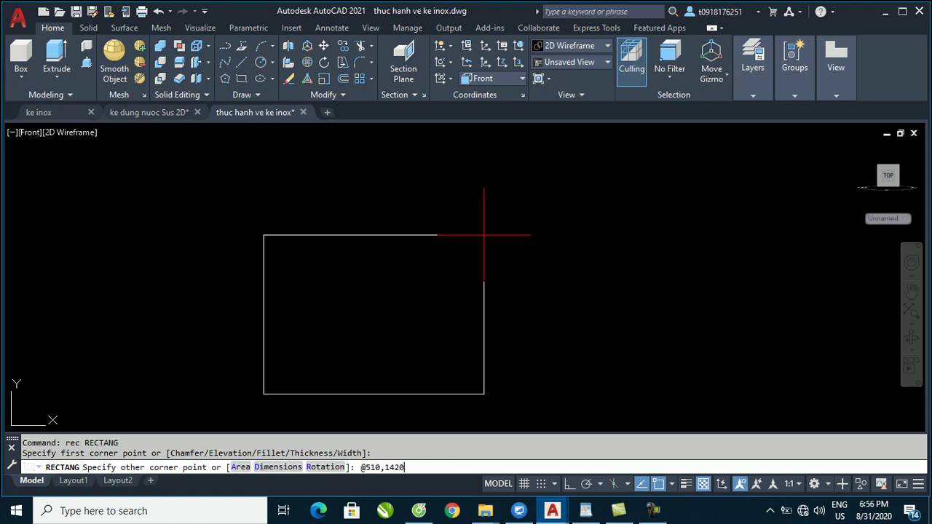
key(Return)
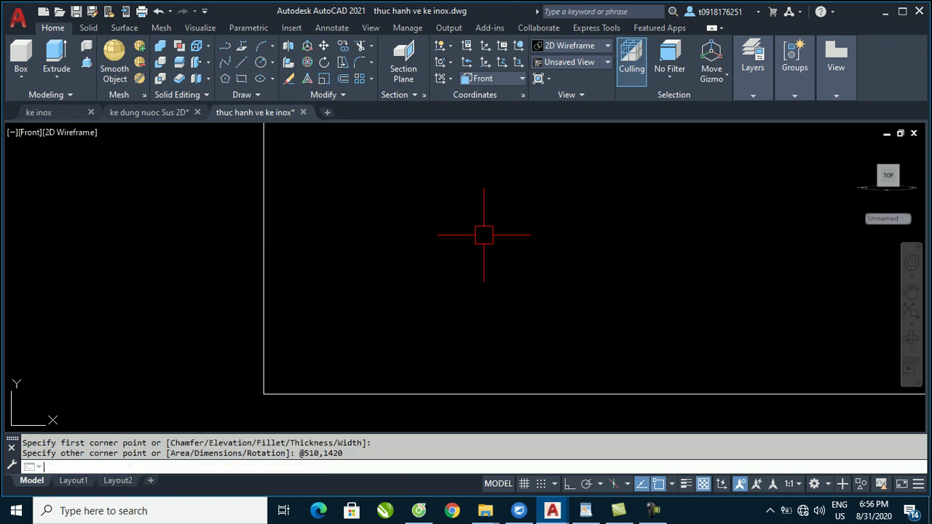
middle_click(474, 236)
middle_click(474, 237)
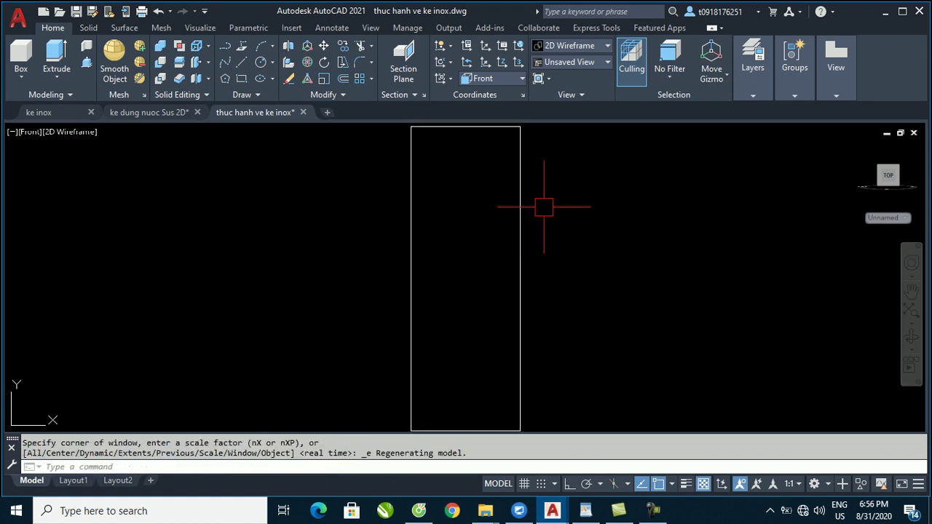
Explode the rectangle into separate lines, select its left and right sides, then return to the reference drawing.
click(520, 241)
key(Return)
click(537, 225)
click(461, 260)
click(462, 260)
click(368, 302)
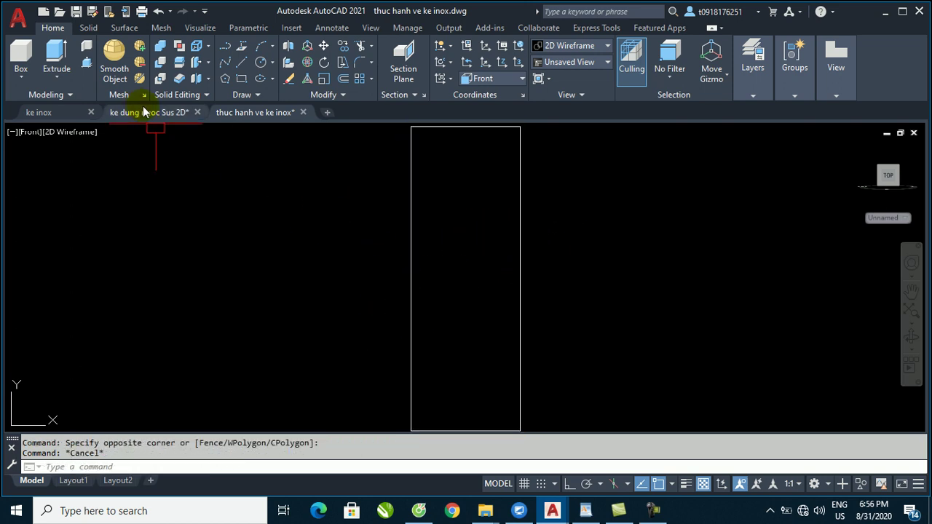
click(145, 112)
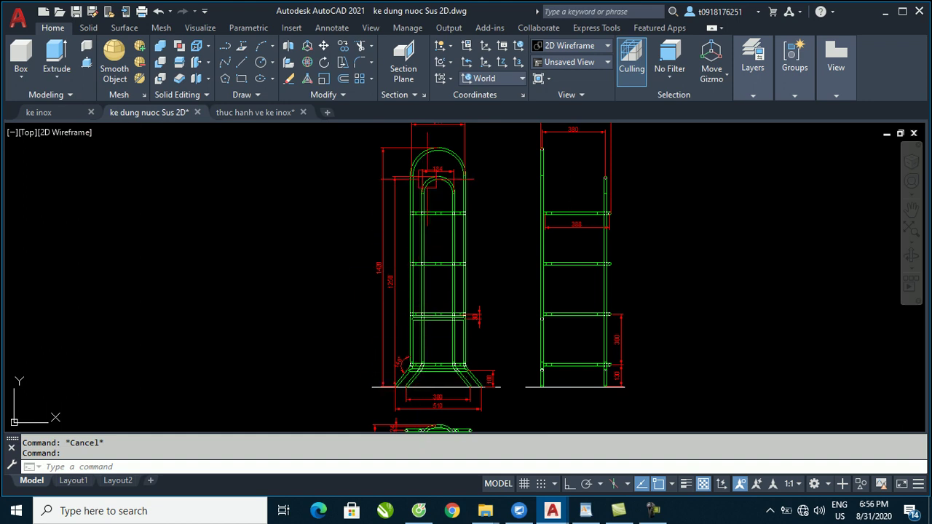
scroll(428, 181, up, 5)
scroll(510, 179, down, 2)
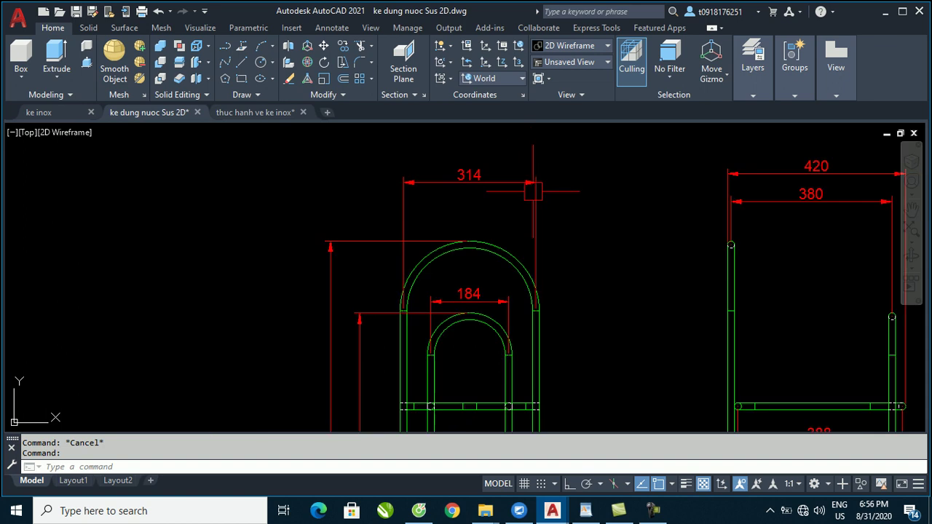
scroll(543, 308, up, 4)
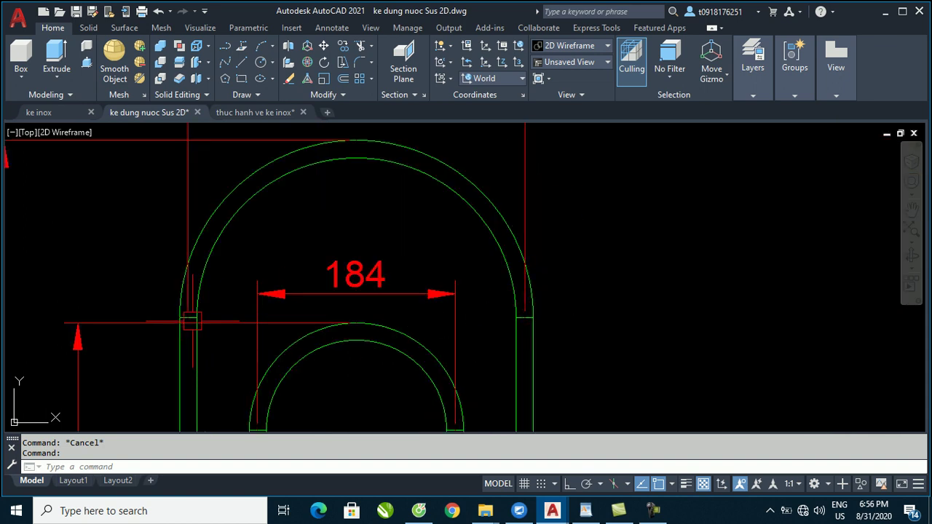
scroll(190, 316, down, 4)
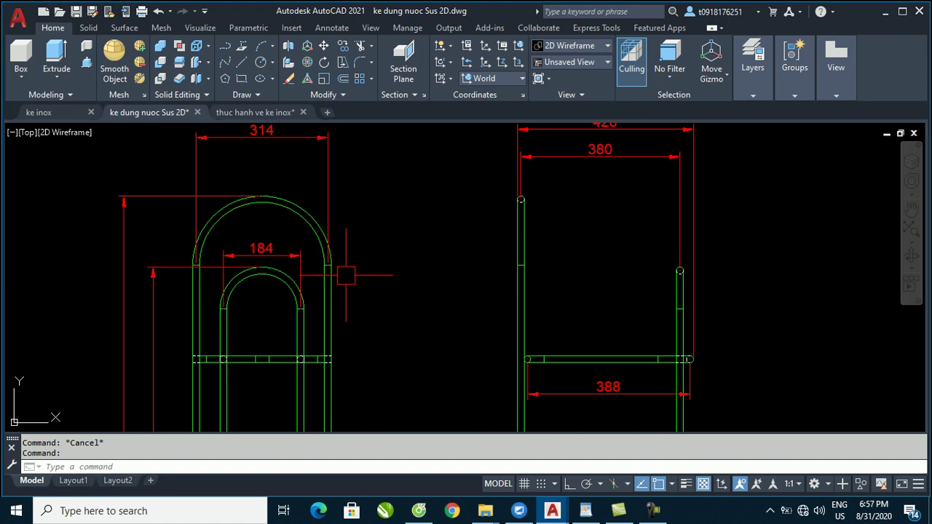
mouse_move(330, 283)
middle_down()
mouse_move(355, 260)
mouse_move(391, 277)
mouse_move(413, 322)
middle_up()
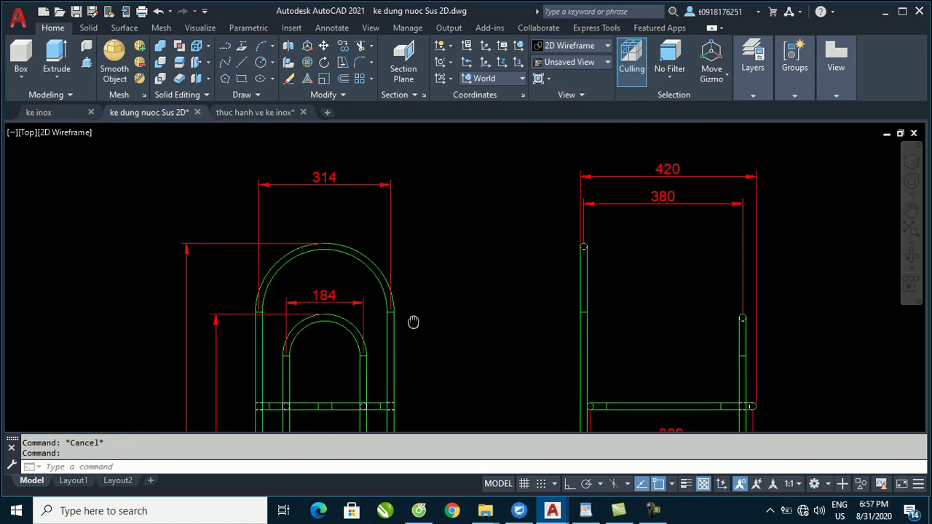
scroll(261, 311, down, 2)
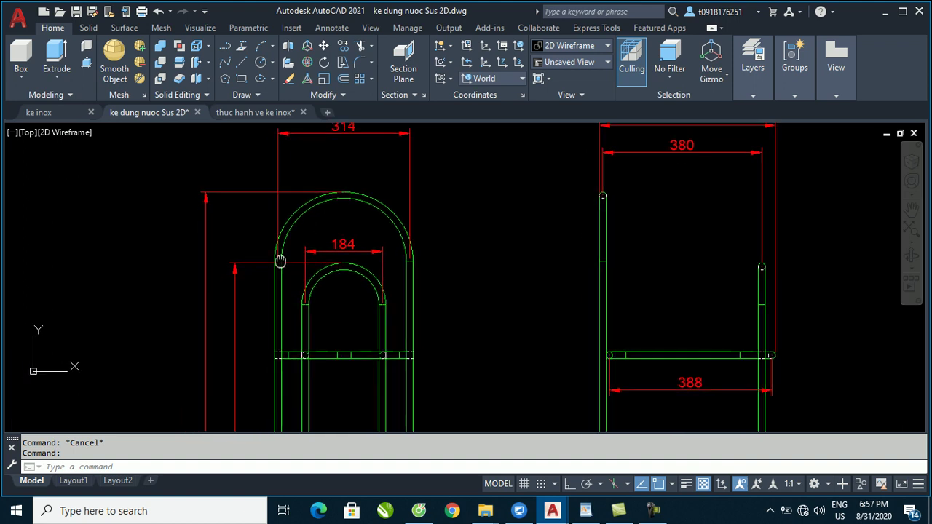
scroll(375, 188, down, 2)
scroll(362, 161, up, 2)
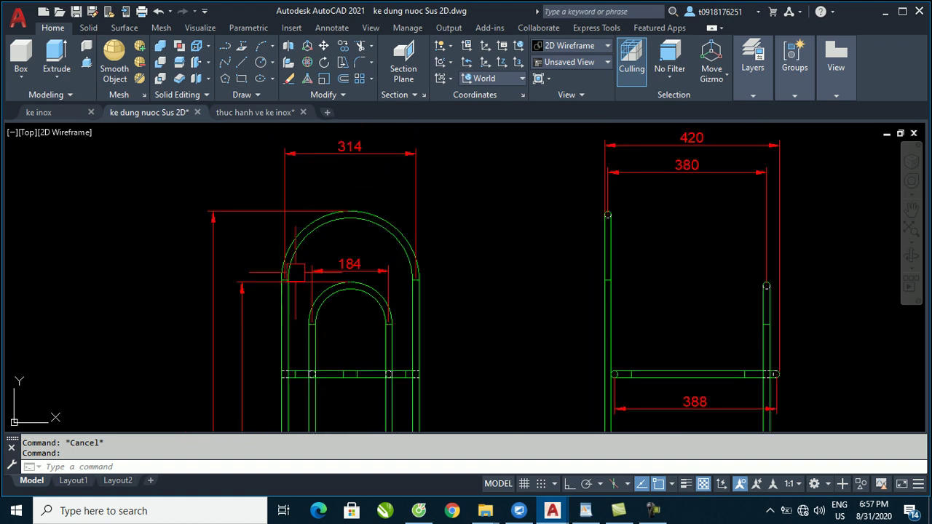
scroll(369, 168, down, 4)
scroll(323, 409, up, 3)
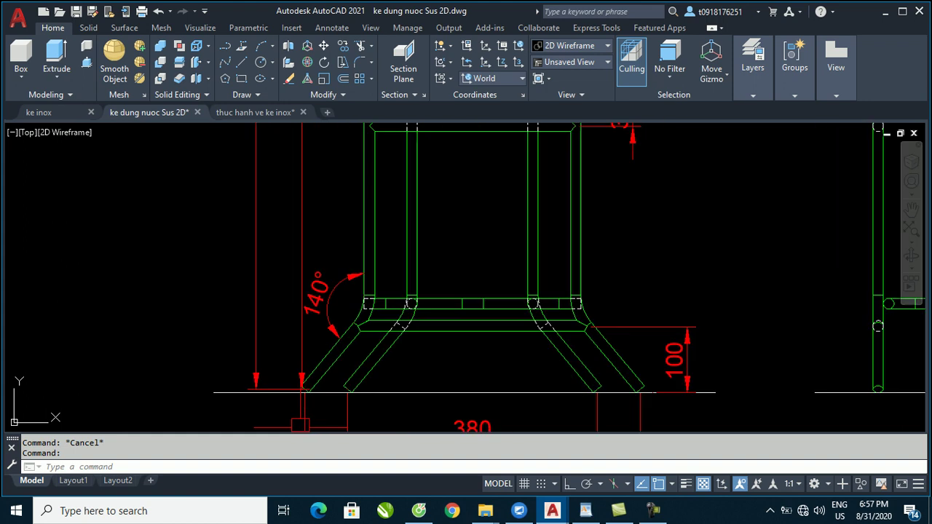
scroll(323, 409, up, 2)
scroll(306, 374, down, 3)
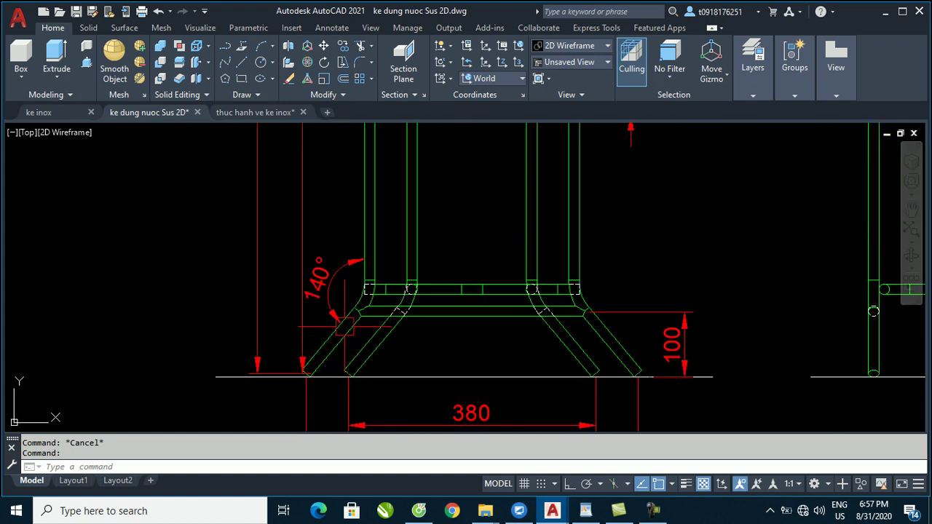
middle_drag(311, 433, 291, 329)
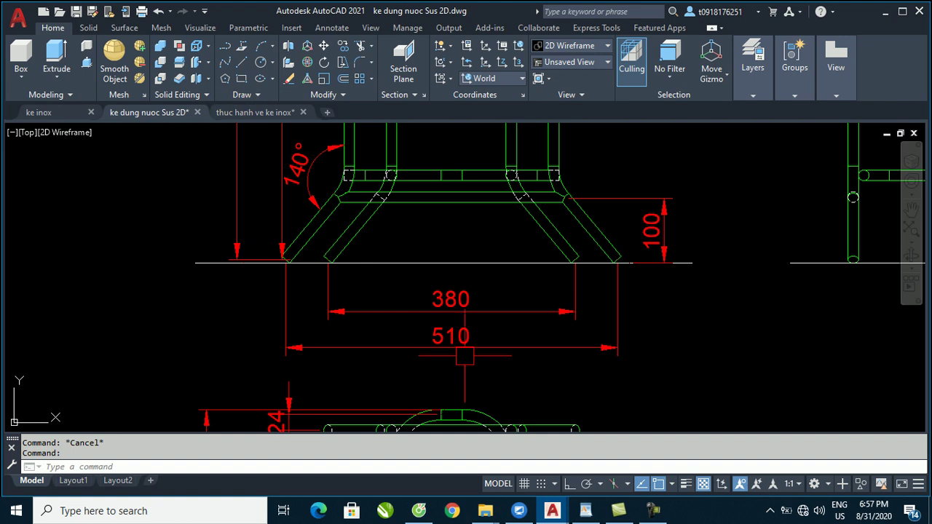
middle_drag(269, 140, 236, 293)
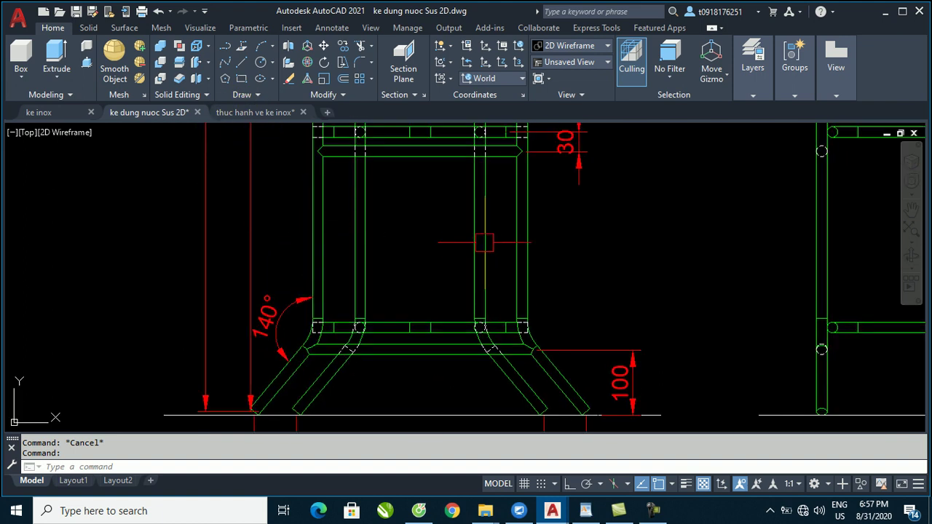
Draw a 314-diameter circle centred on the rectangle's bottom-edge midpoint.
click(256, 112)
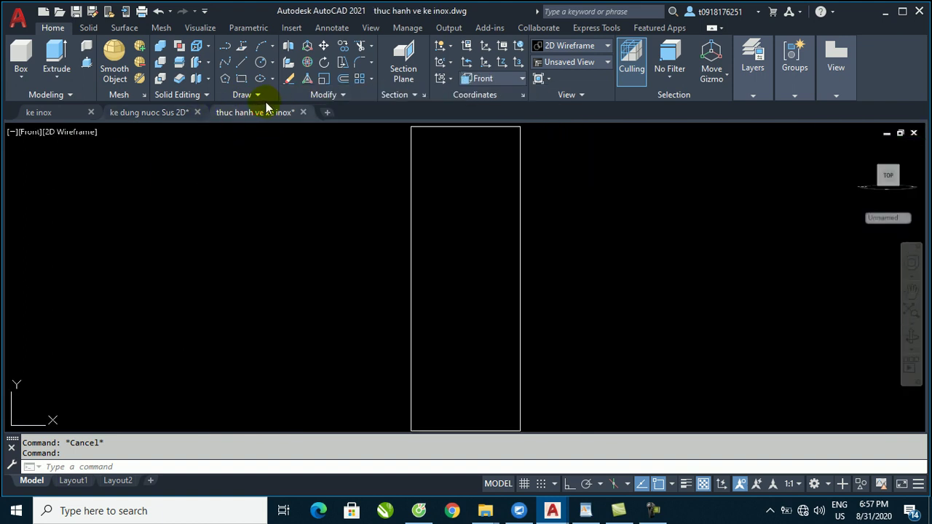
middle_drag(436, 313, 404, 273)
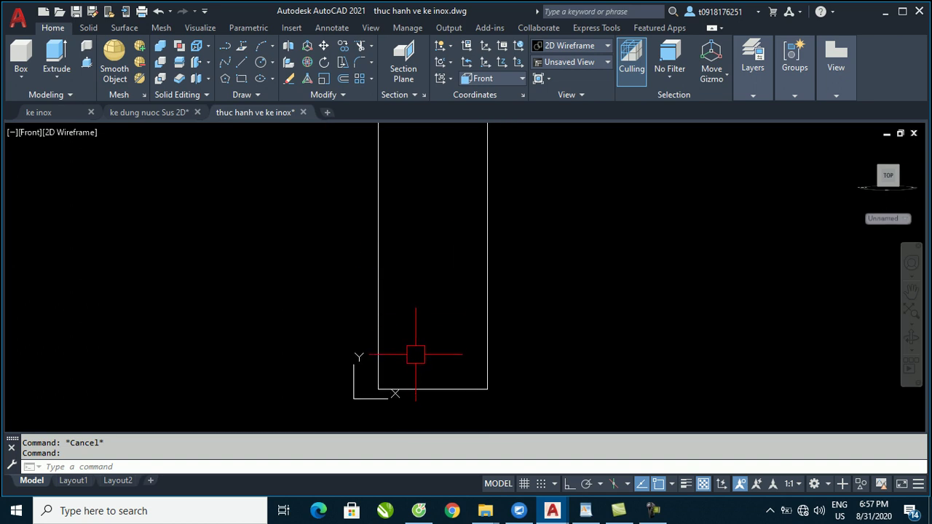
text(o)
key(Return)
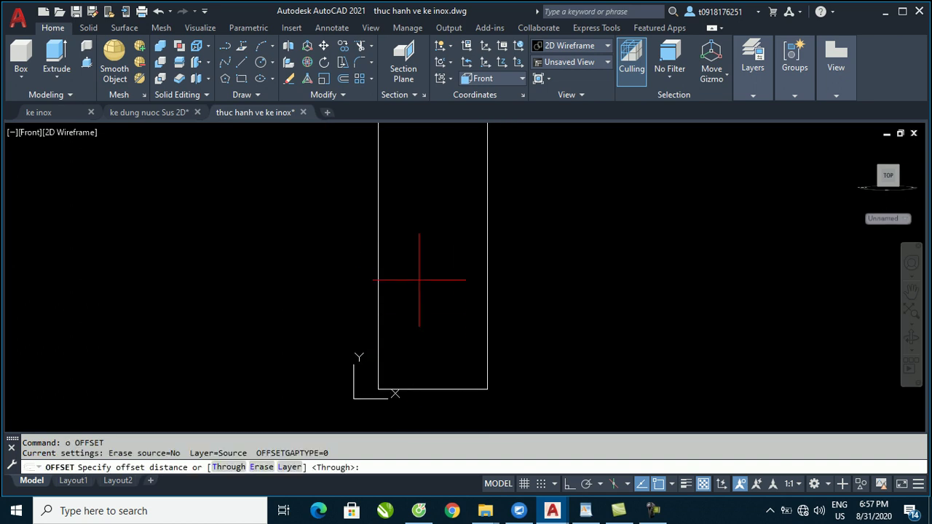
scroll(439, 285, down, 2)
key(Escape)
middle_drag(430, 363, 426, 297)
scroll(418, 304, up, 2)
scroll(431, 318, up, 2)
text(c)
key(Return)
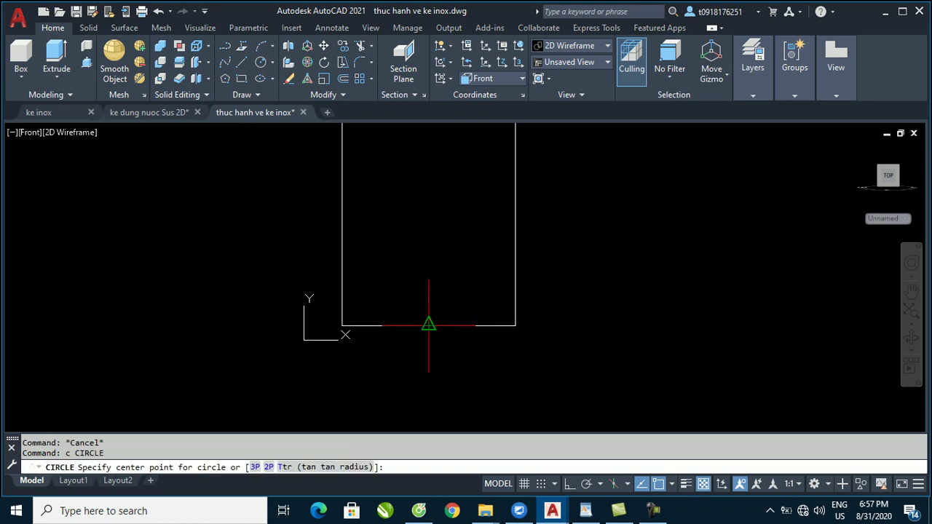
click(428, 325)
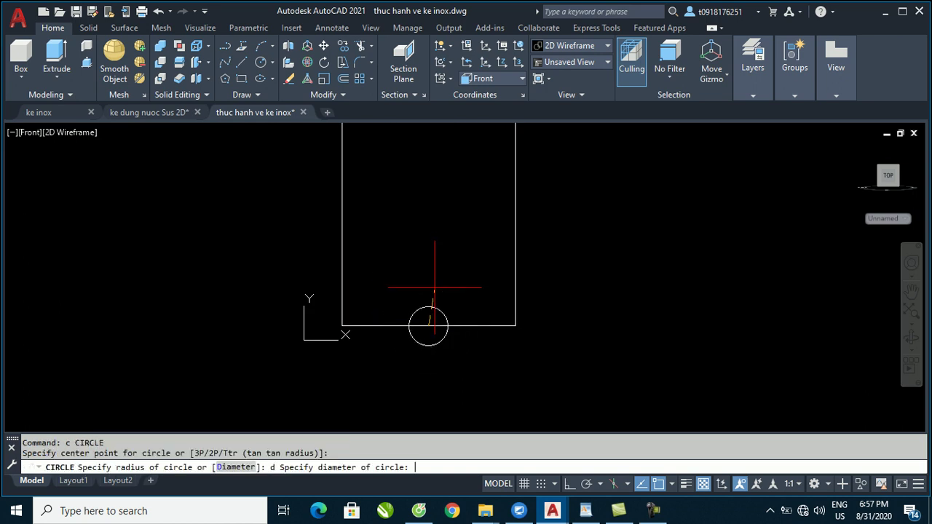
text(314)
key(Return)
scroll(400, 310, up, 2)
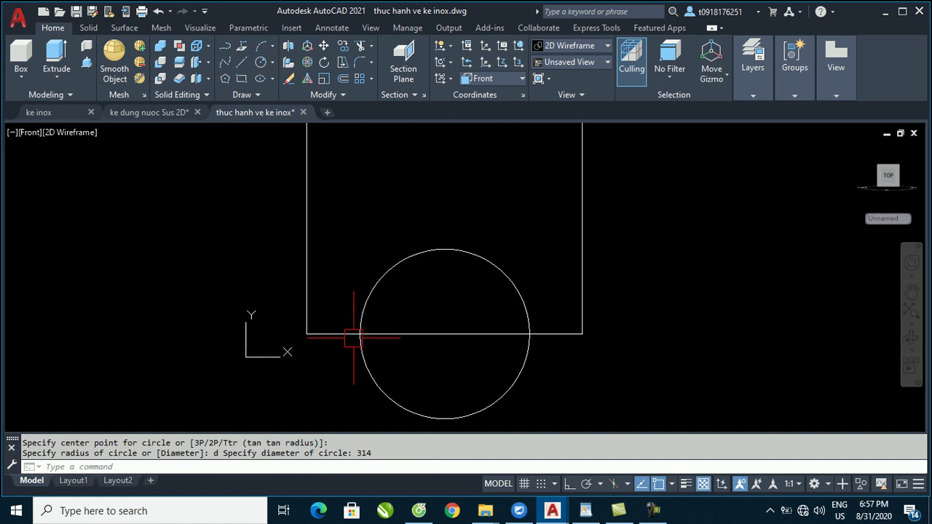
middle_drag(388, 338, 405, 371)
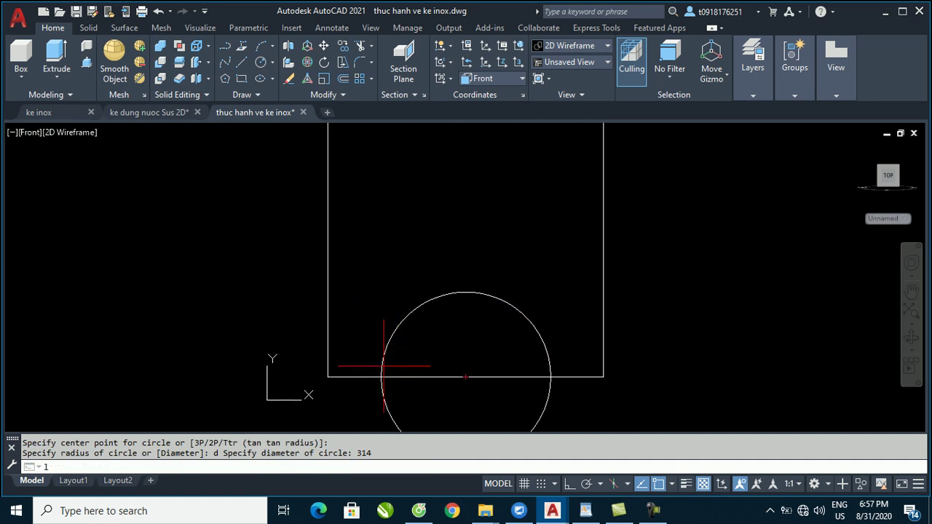
Draw a vertical line with Ortho from the circle's left side up near the rectangle's top.
key(Return)
scroll(383, 378, down, 5)
click(366, 399)
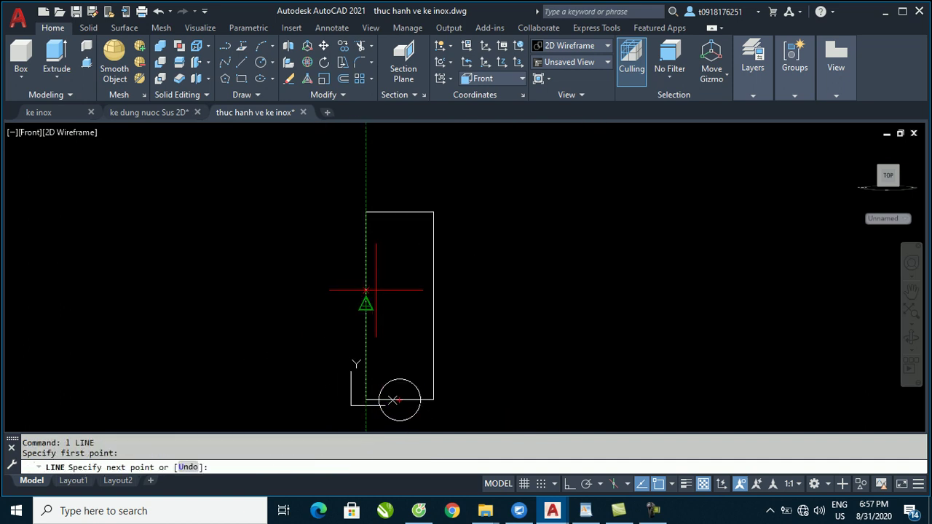
key(F8)
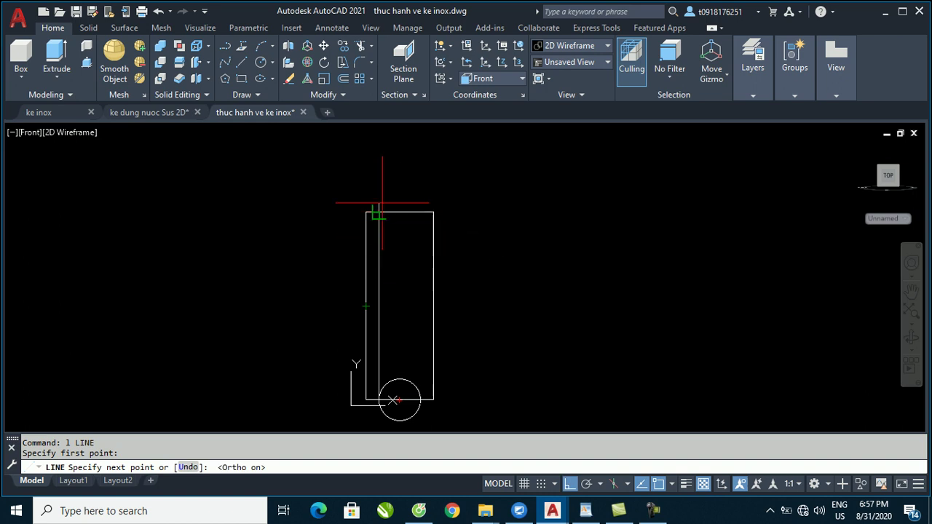
click(378, 239)
key(Escape)
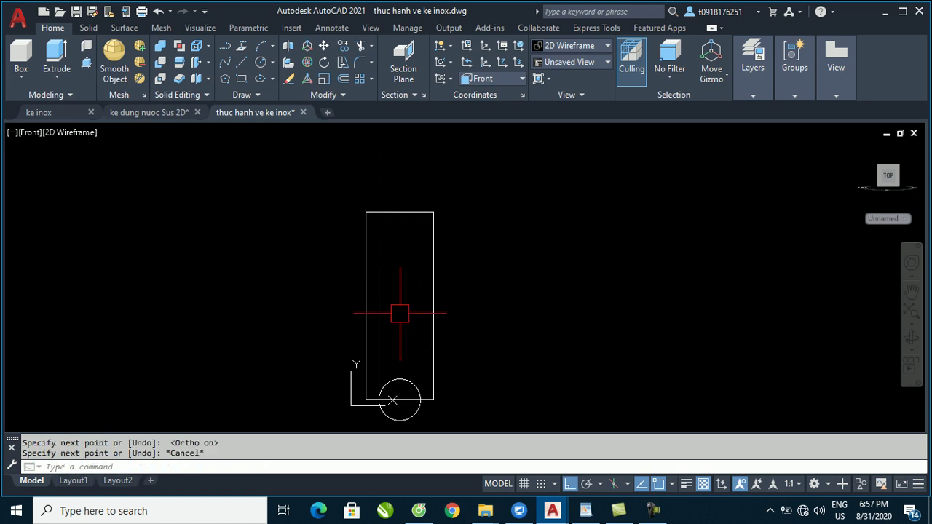
Mirror the vertical line about the circle's vertical centre axis.
text(mi)
key(Return)
click(378, 311)
key(Return)
click(399, 399)
click(403, 329)
key(Escape)
key(Return)
click(384, 350)
key(Return)
click(399, 399)
click(398, 307)
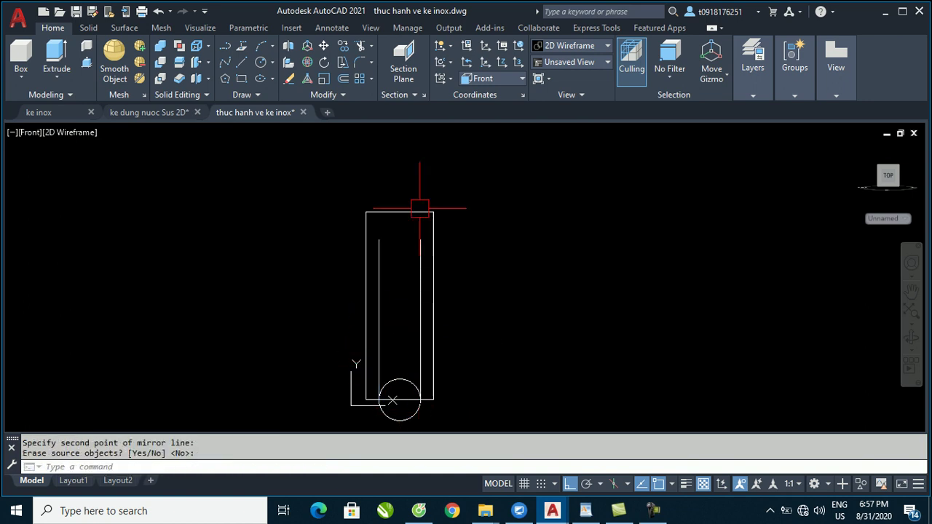
scroll(390, 358, up, 2)
scroll(408, 313, up, 3)
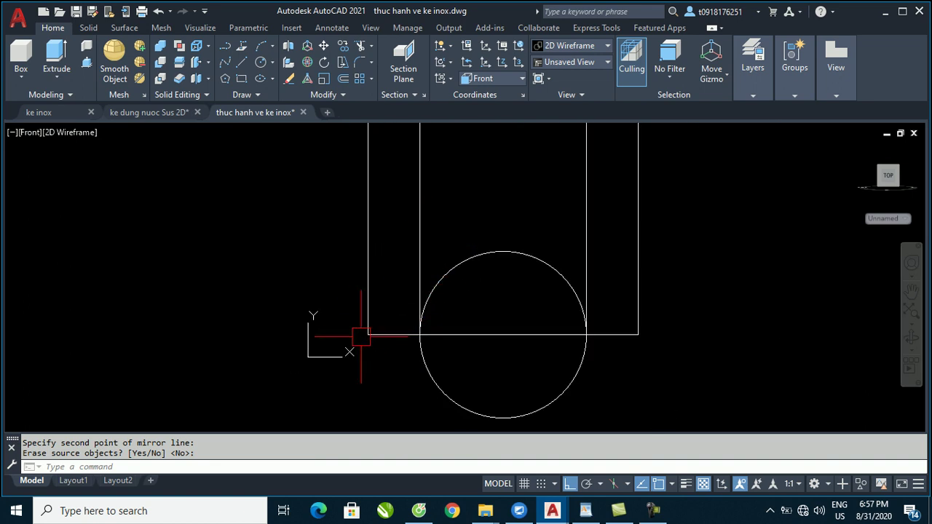
In the reference drawing, draw a guide line from the 140° leg's top corner to its bottom end.
click(148, 114)
scroll(357, 244, down, 2)
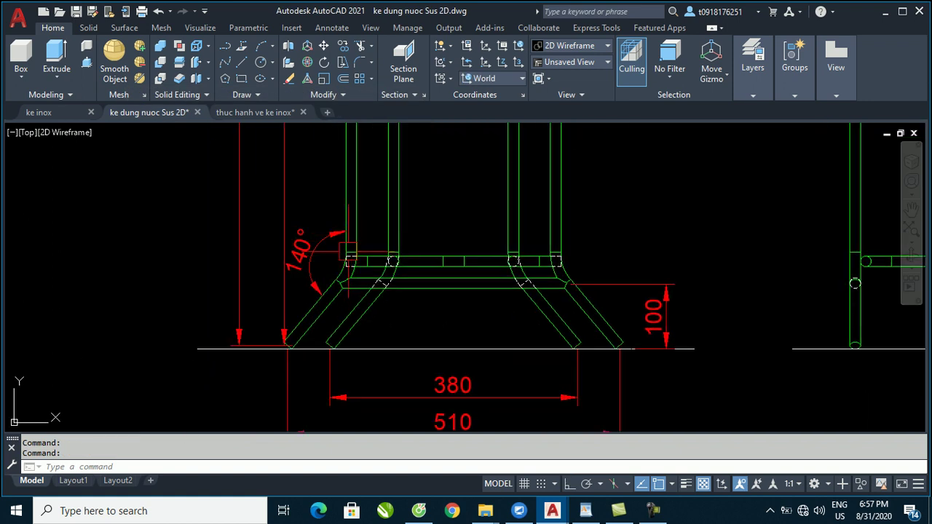
scroll(350, 240, up, 3)
text(l)
key(Return)
click(353, 168)
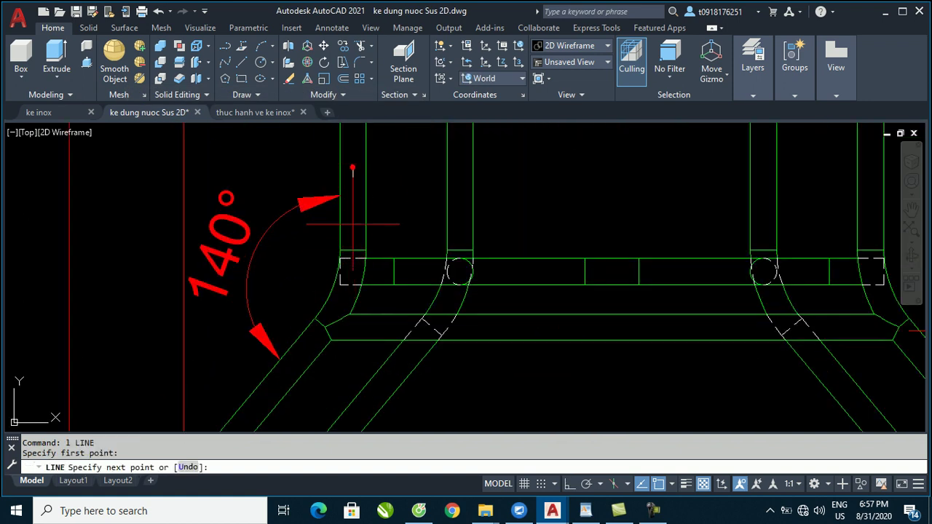
middle_drag(277, 404, 353, 339)
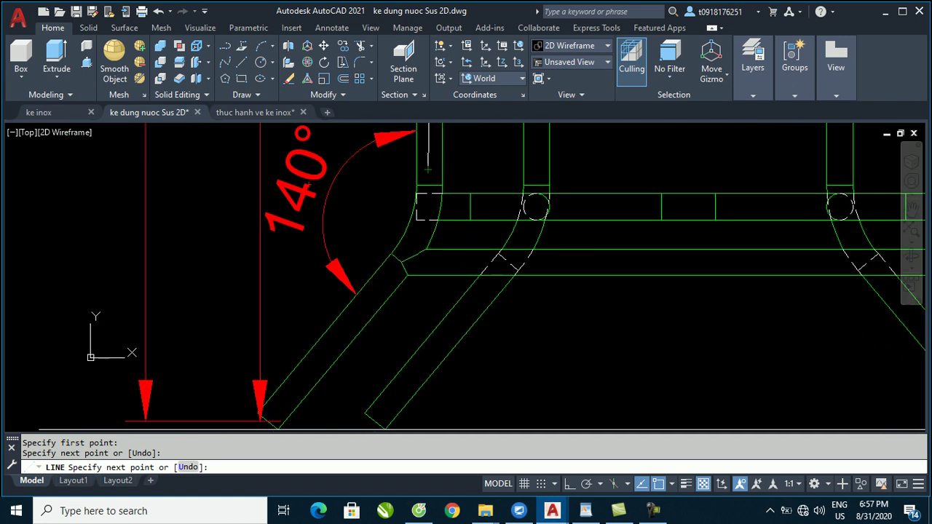
key(F8)
key(F8)
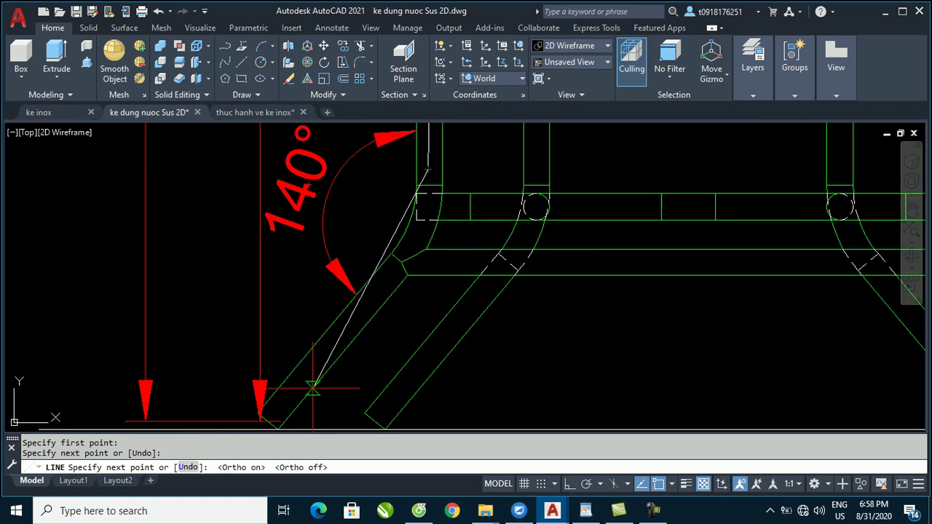
click(266, 421)
key(Escape)
Select the guide line, drop the endpoint edit, and pan to the upper pipes and 380 dimension.
click(295, 377)
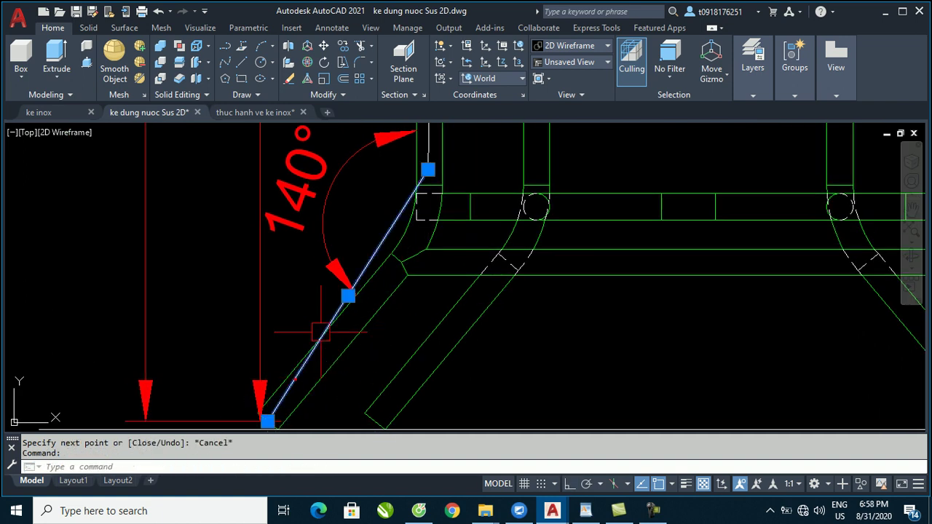
click(428, 169)
scroll(418, 244, up, 3)
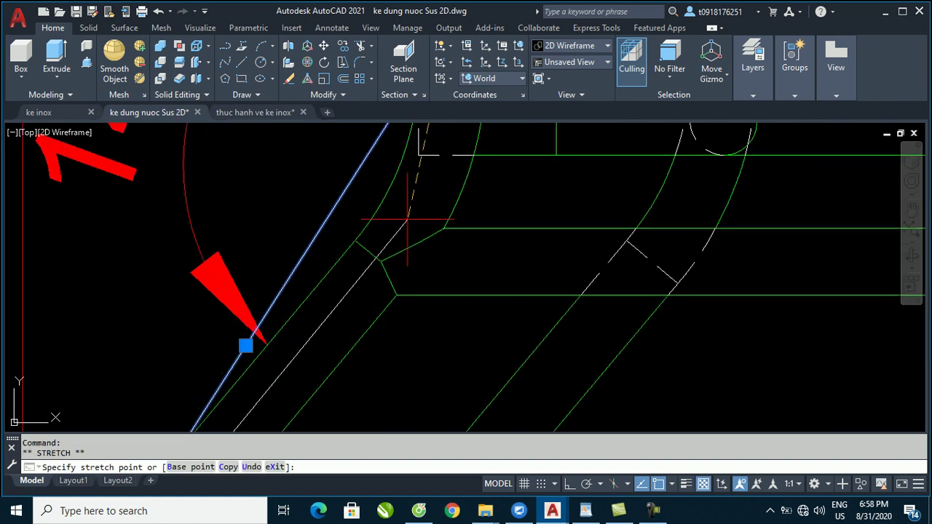
scroll(437, 231, down, 3)
key(Escape)
scroll(436, 233, down, 2)
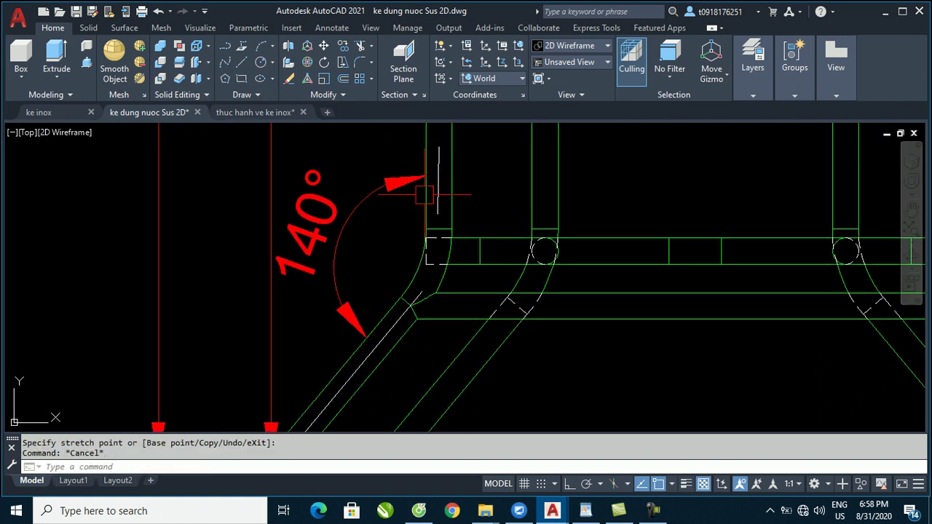
scroll(426, 282, down, 1)
middle_drag(426, 282, 426, 368)
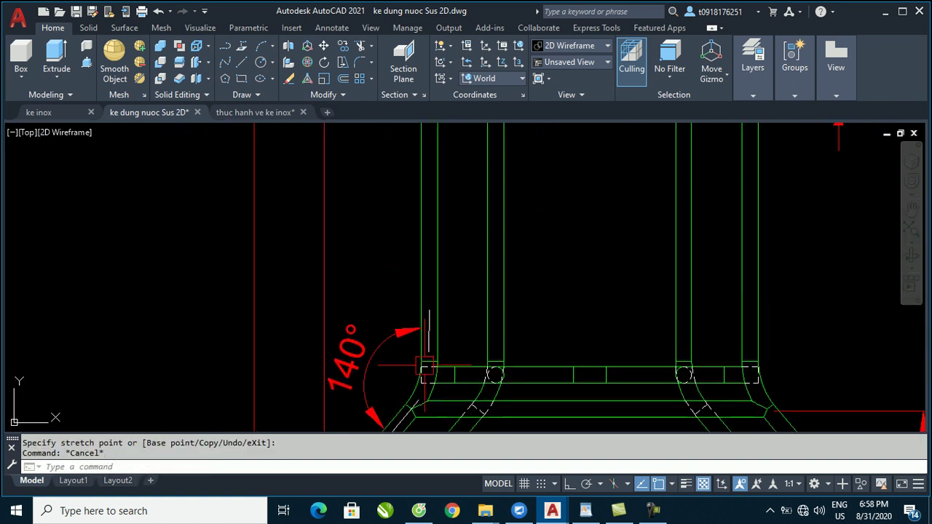
middle_drag(429, 321, 435, 184)
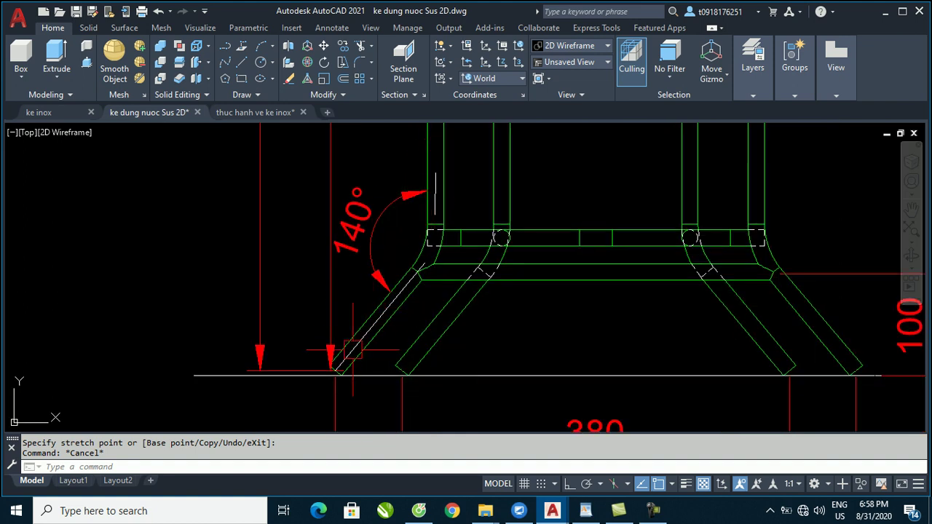
In the practice drawing, draw a vertical line up from where the circle meets the rectangle bottom.
click(259, 112)
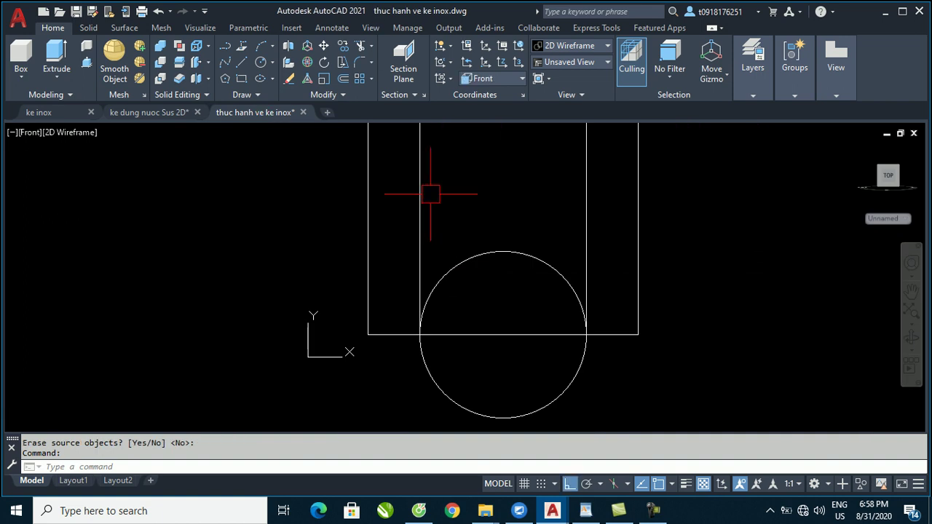
middle_drag(443, 274, 440, 289)
text(l)
key(Return)
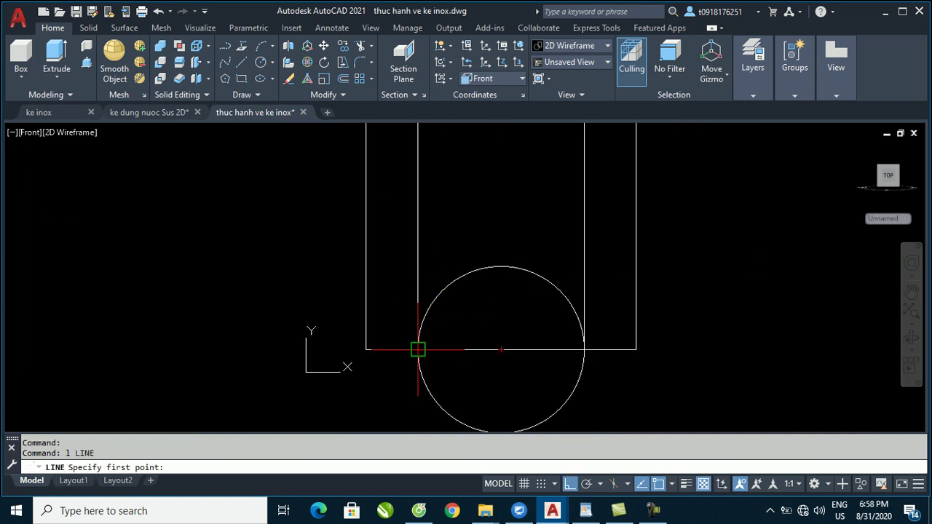
click(420, 349)
click(421, 182)
key(Escape)
click(418, 233)
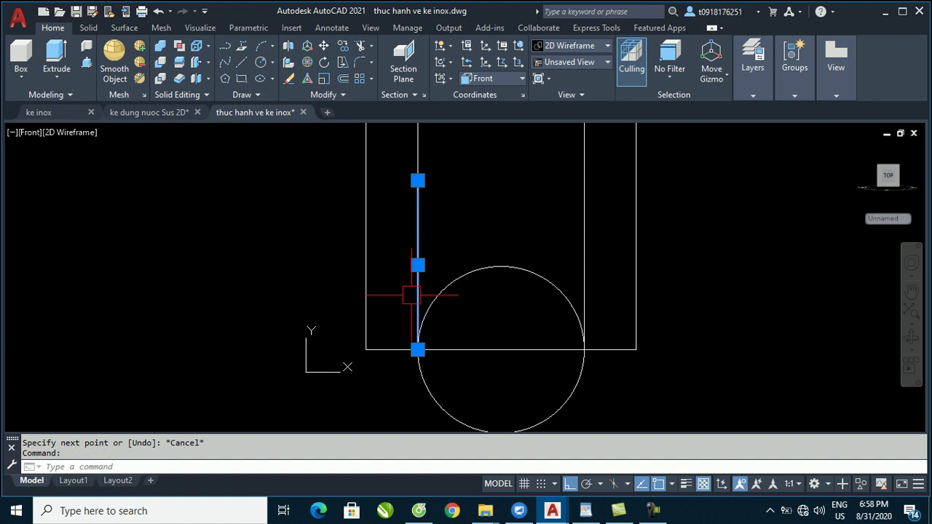
key(Escape)
Rotate the vertical line 140° about its lower endpoint.
key(Return)
click(417, 219)
key(Return)
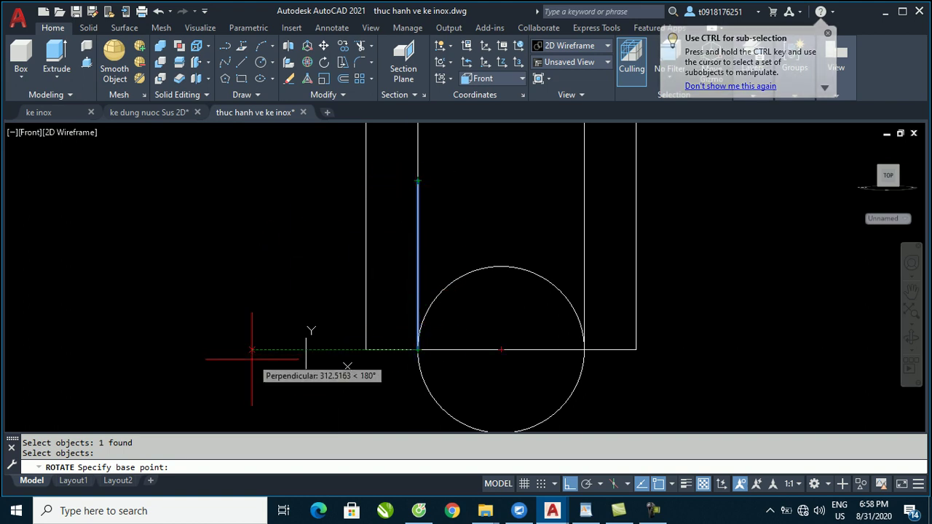
click(417, 350)
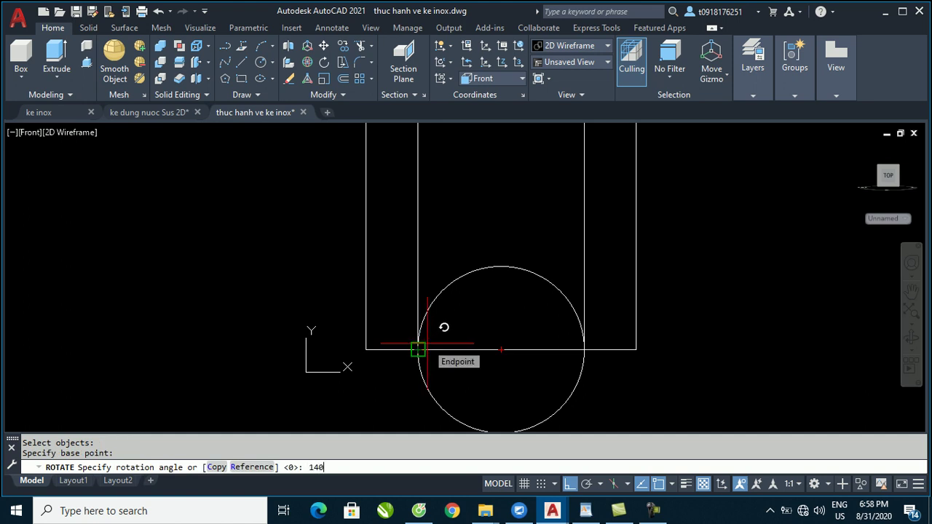
key(Return)
middle_drag(385, 385, 391, 291)
Move the rotated line so its lower end sits on the rectangle's bottom-left corner.
text(m)
key(Return)
click(315, 385)
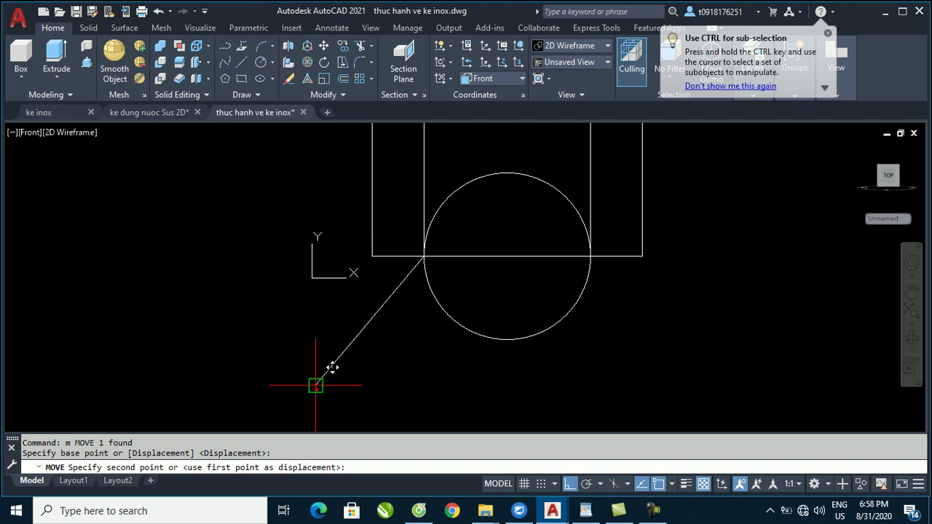
click(372, 256)
middle_drag(389, 247, 391, 266)
scroll(412, 364, up, 2)
scroll(429, 306, down, 1)
scroll(434, 280, up, 1)
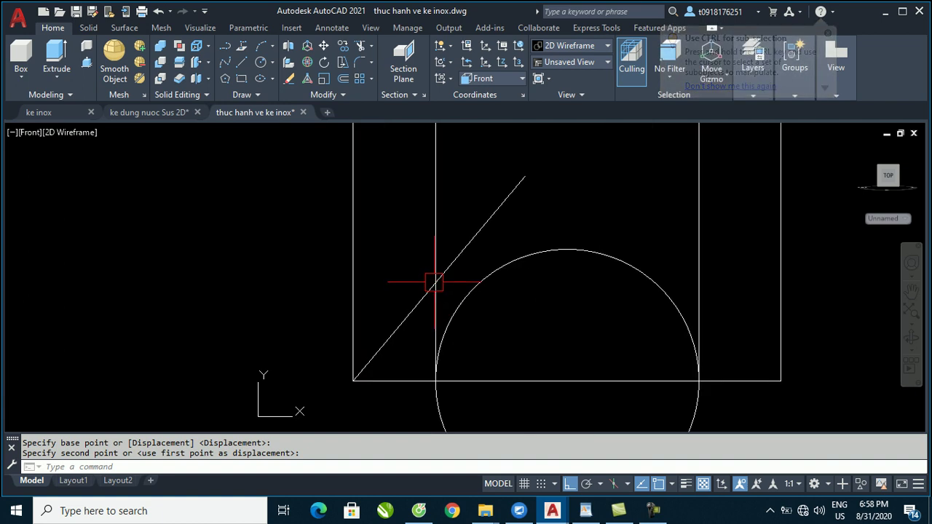
Dimension the leg's bend arc as R65 in ke dung nuoc Sus 2D, then return to thuc hanh ve ke inox.
click(169, 114)
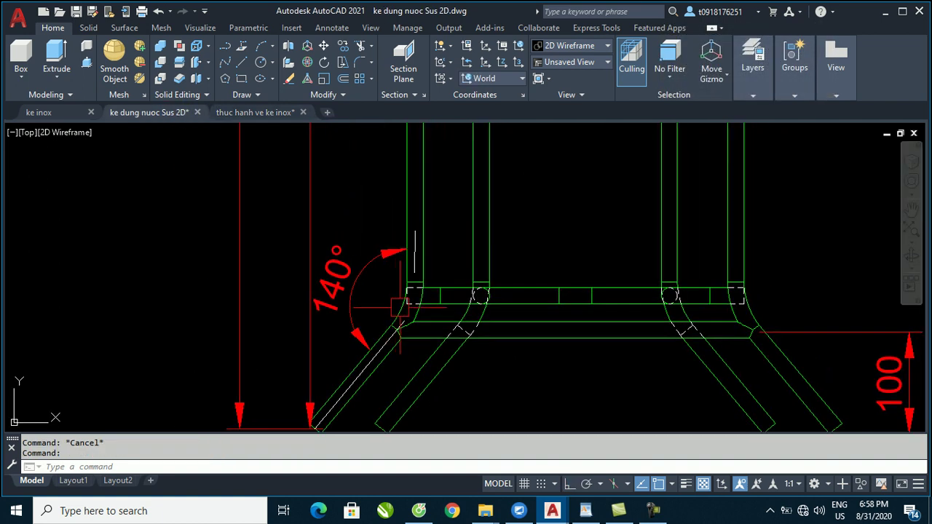
text(dra)
key(Return)
scroll(402, 310, up, 2)
scroll(402, 310, up, 2)
click(399, 309)
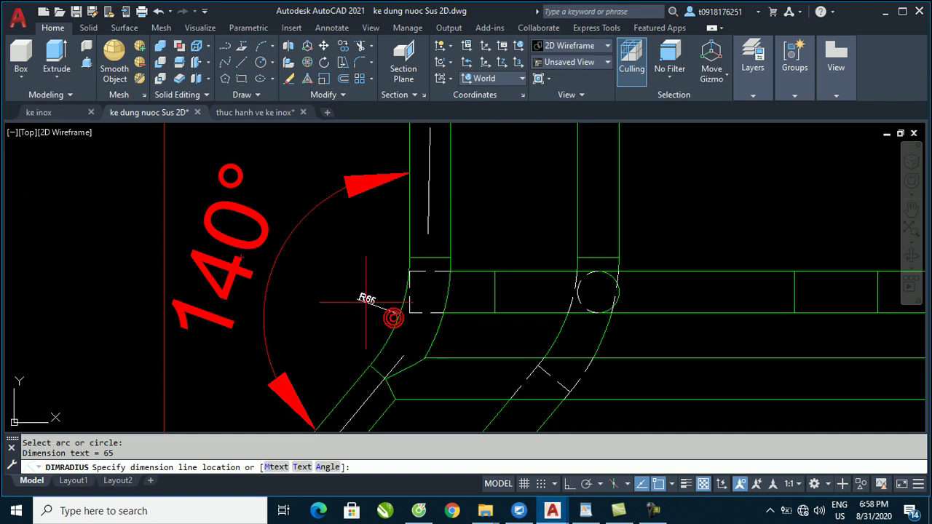
scroll(364, 298, up, 3)
click(355, 300)
scroll(333, 291, down, 5)
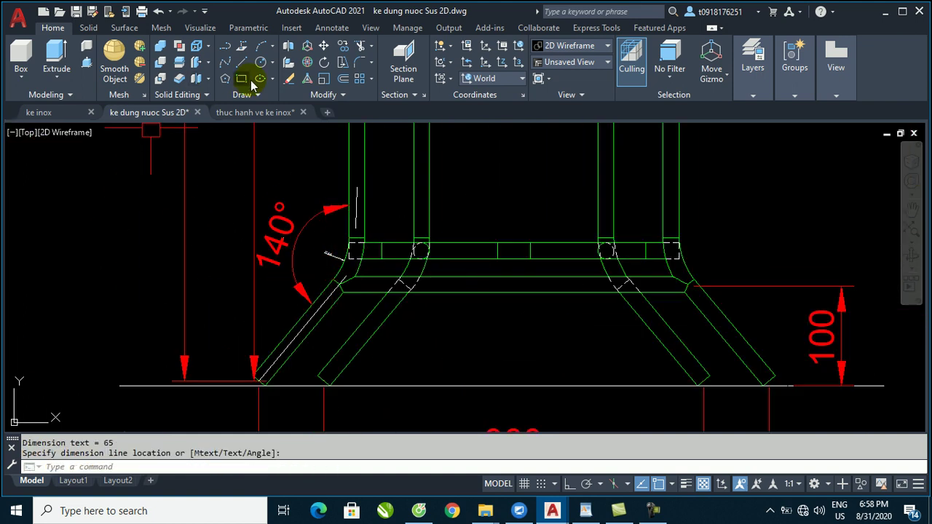
click(262, 114)
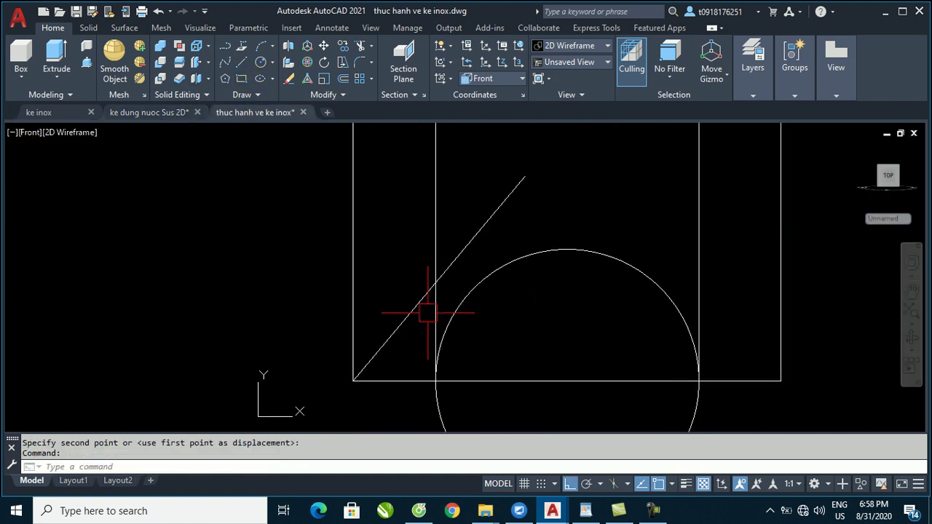
text(f)
Fillet the diagonal leg and the vertical line with a 65 radius.
key(Return)
text(r)
key(Return)
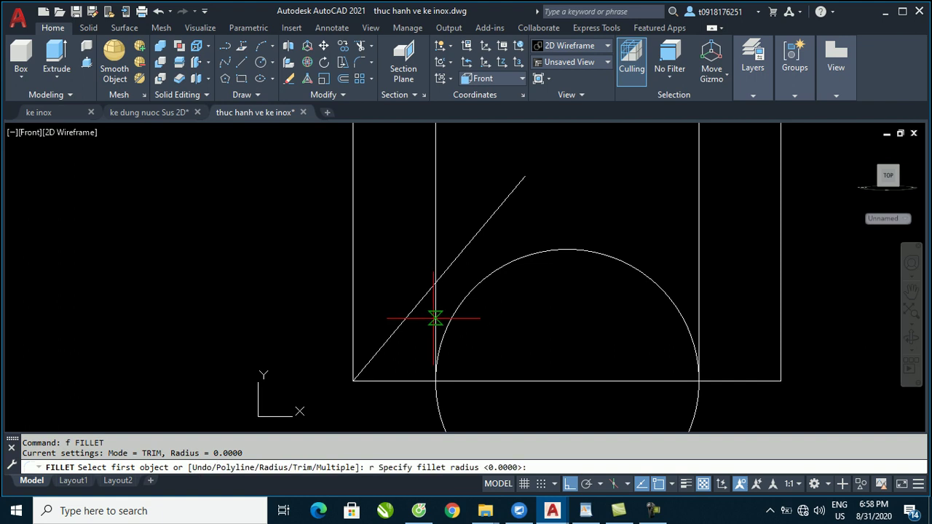
key(Return)
click(408, 314)
click(435, 241)
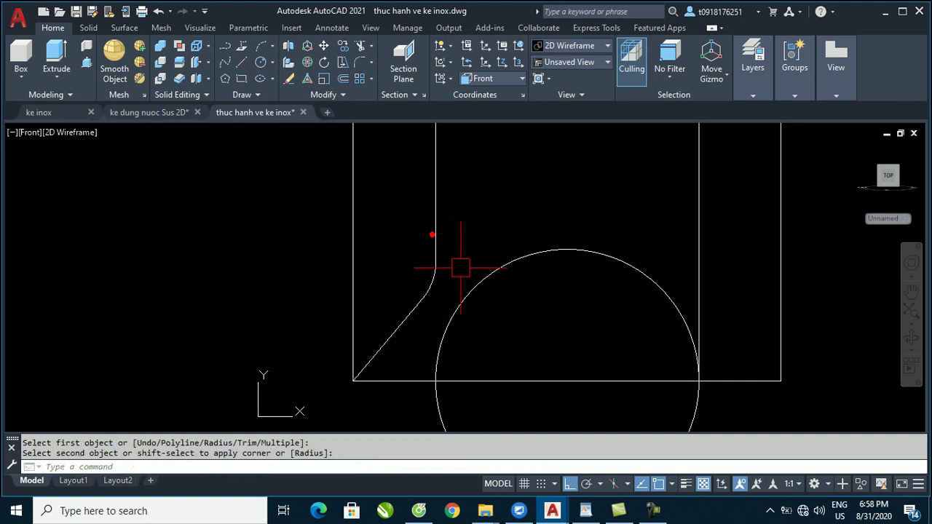
Erase the leftover inner right vertical line.
scroll(356, 332, down, 5)
mouse_move(403, 291)
middle_down()
mouse_move(430, 281)
mouse_move(437, 155)
middle_up()
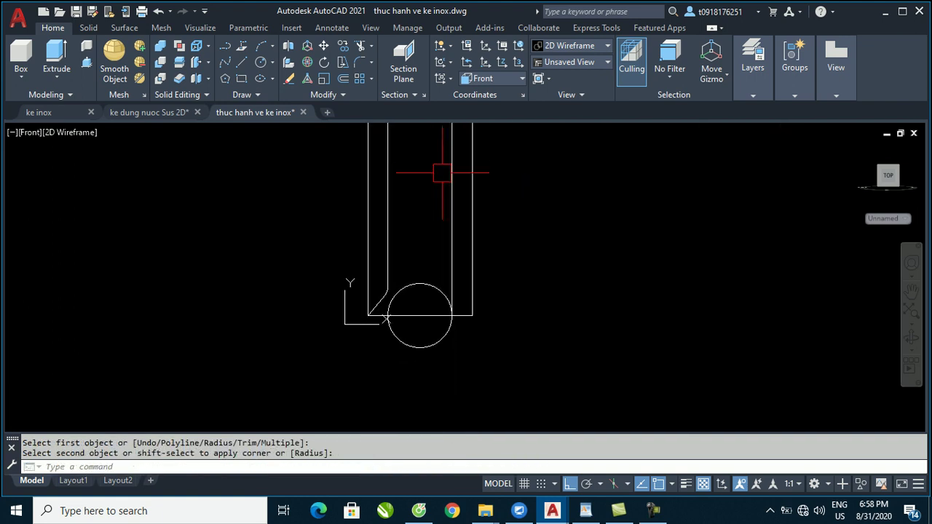
click(452, 237)
middle_drag(452, 237, 442, 277)
text(e)
key(Return)
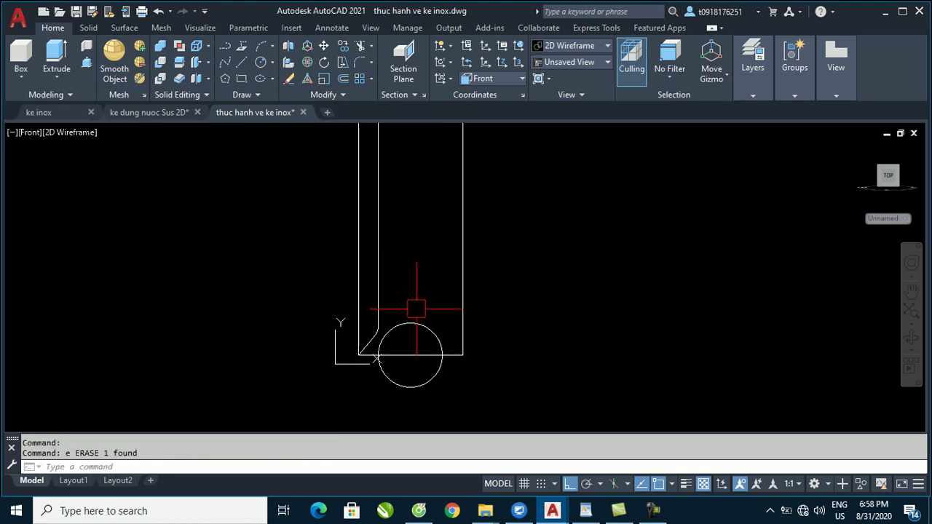
mouse_move(385, 298)
middle_down()
mouse_move(374, 389)
mouse_move(381, 328)
middle_up()
Select the leg's inner left vertical line, diagonal lower part and fillet arc.
mouse_move(386, 284)
middle_down()
mouse_move(391, 258)
mouse_move(388, 318)
middle_up()
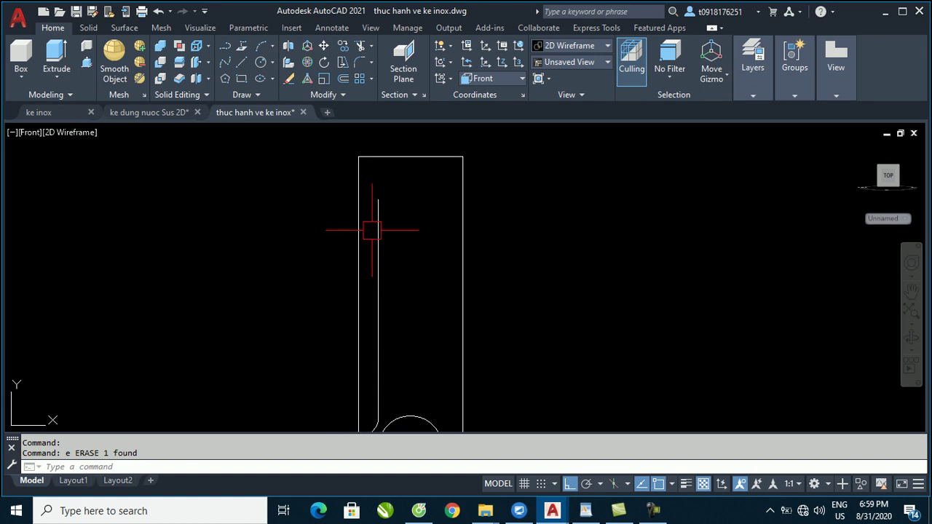
middle_drag(383, 269, 378, 202)
click(378, 202)
scroll(378, 340, up, 4)
click(357, 306)
scroll(364, 292, up, 3)
click(380, 276)
scroll(313, 306, down, 4)
Mirror the three leg pieces about the circle centre's vertical axis, keeping the originals.
text(mi)
key(Return)
click(381, 305)
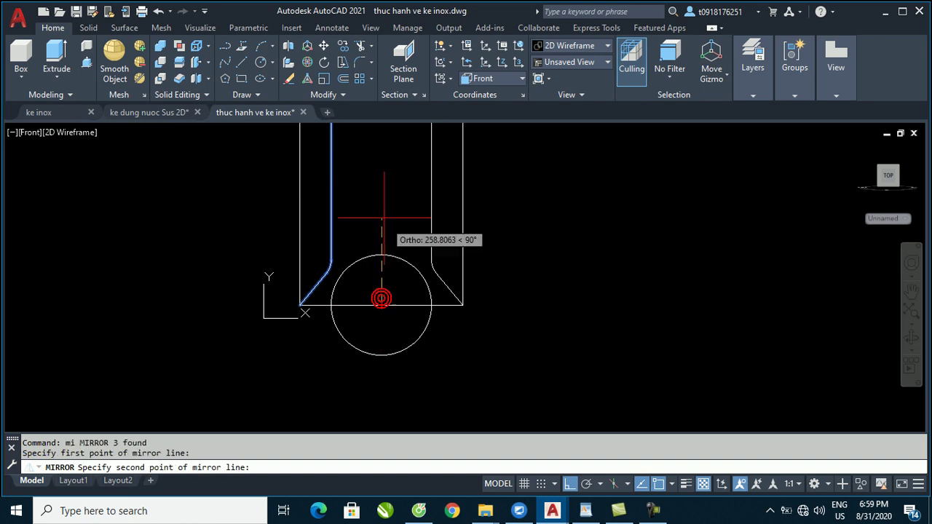
click(380, 183)
key(Return)
middle_drag(391, 233, 412, 395)
scroll(412, 243, down, 4)
scroll(397, 215, up, 4)
scroll(392, 224, up, 2)
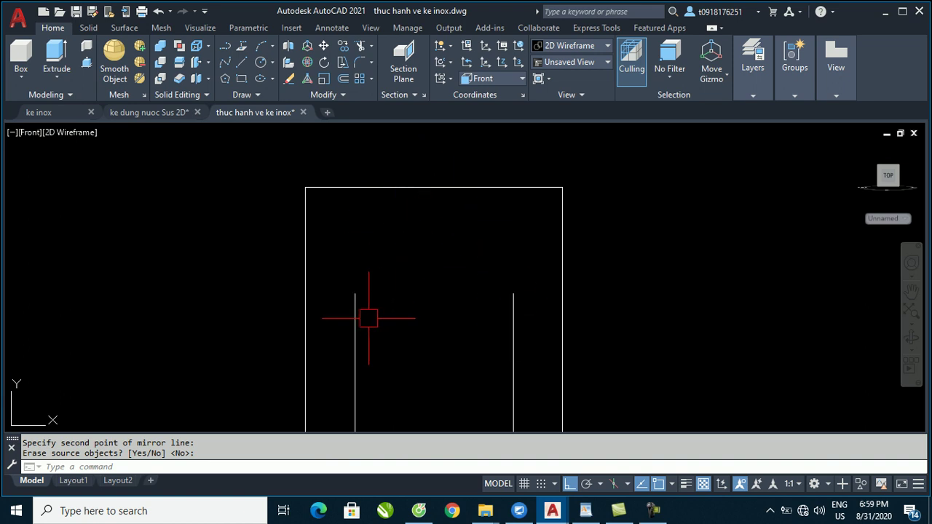
Stretch the tops of both inner vertical lines upward.
text(s)
key(Return)
click(524, 323)
click(349, 254)
key(Return)
click(428, 356)
click(427, 292)
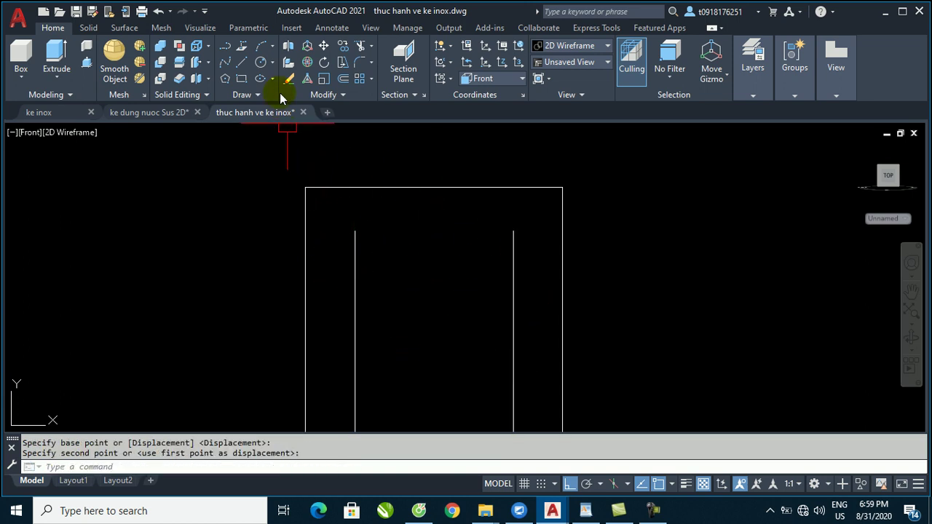
Draw a Tan, Tan, Tan circle touching the left inner line, top edge and right inner line.
click(274, 65)
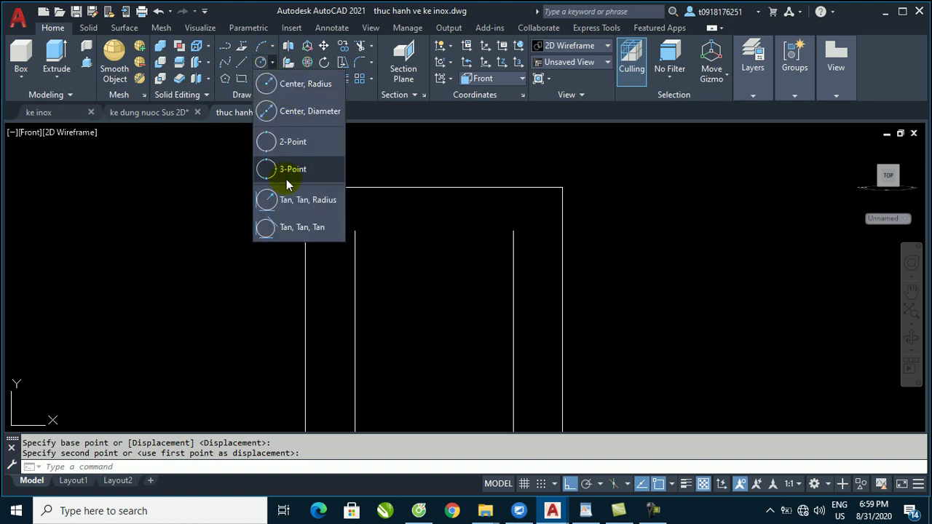
click(298, 227)
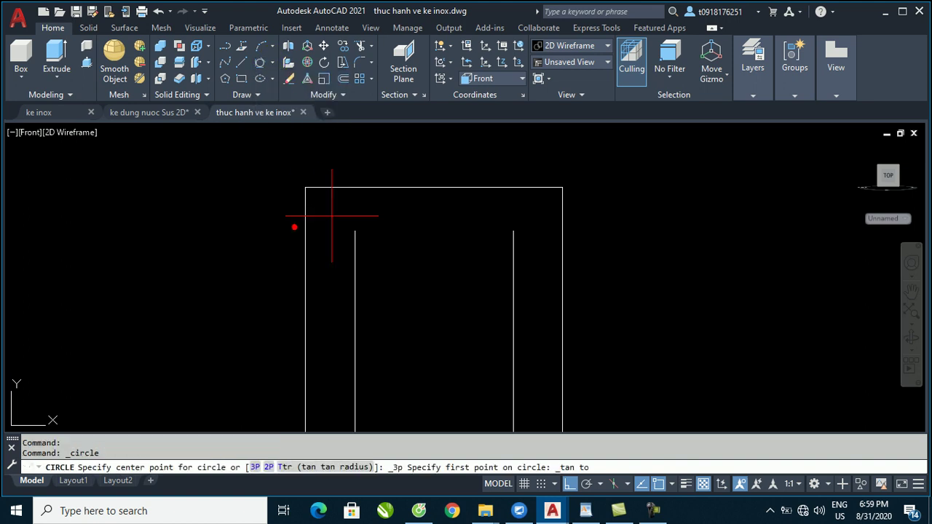
click(360, 262)
click(423, 187)
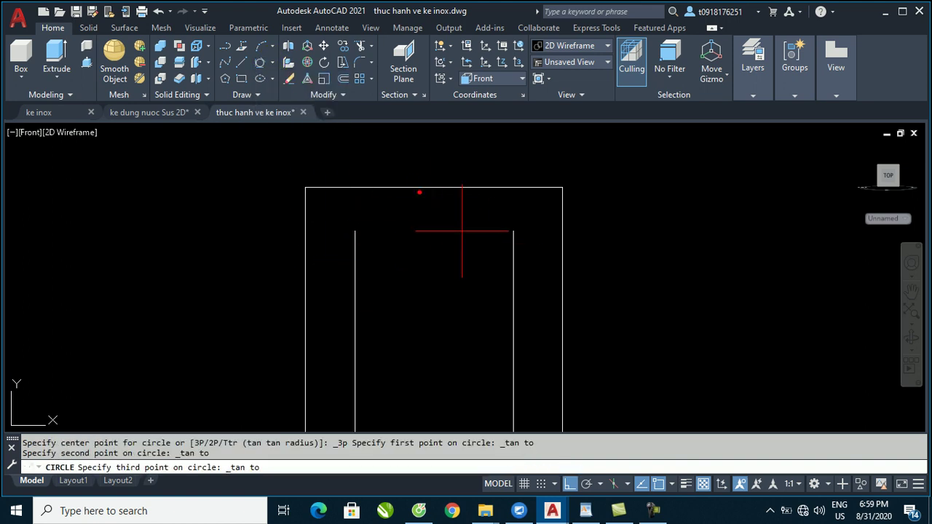
click(504, 247)
scroll(428, 196, down, 3)
scroll(430, 191, up, 4)
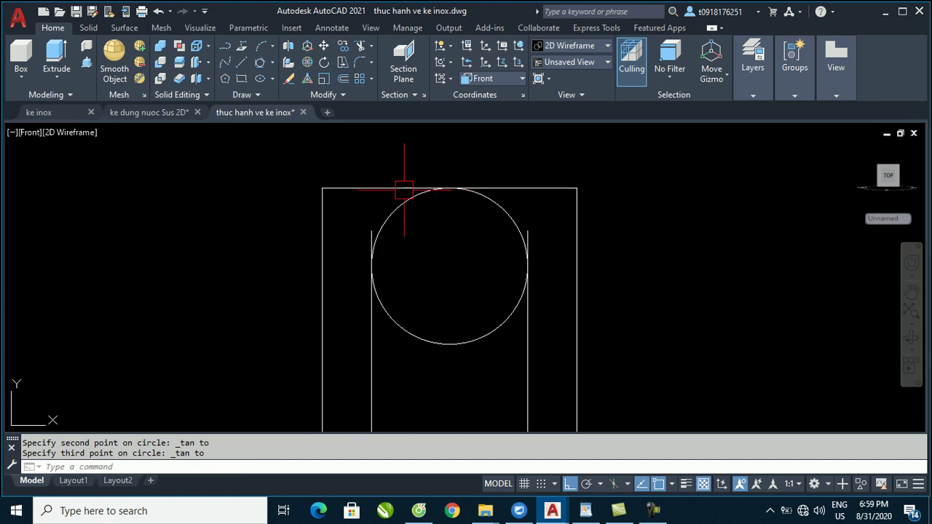
Switch to the reference drawing and zoom in on the 184 arch.
click(163, 111)
scroll(470, 242, up, 5)
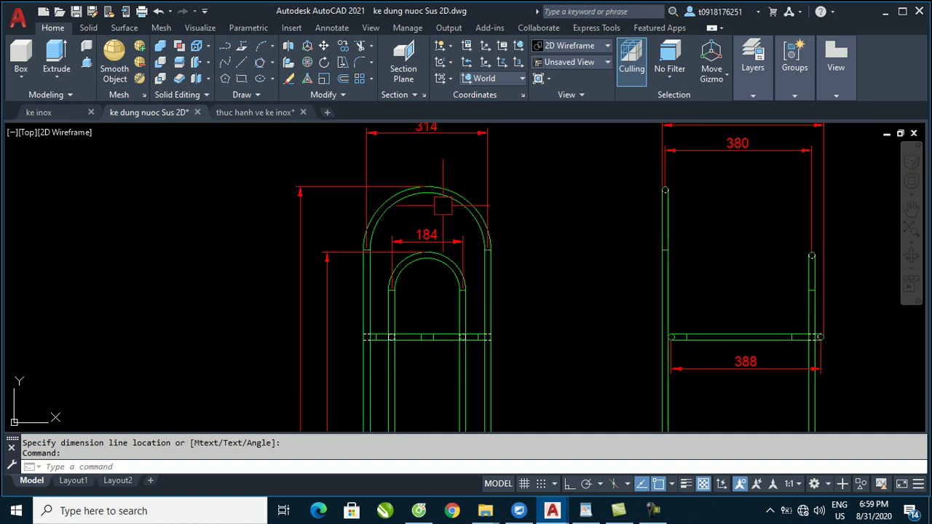
scroll(421, 181, up, 4)
scroll(408, 231, down, 3)
scroll(396, 232, up, 2)
scroll(385, 233, up, 5)
text(l)
key(Return)
key(Escape)
Start an arc along the outer arch, then return to the practice drawing.
text(a)
key(Return)
click(296, 250)
click(401, 236)
scroll(436, 218, down, 3)
scroll(408, 211, down, 2)
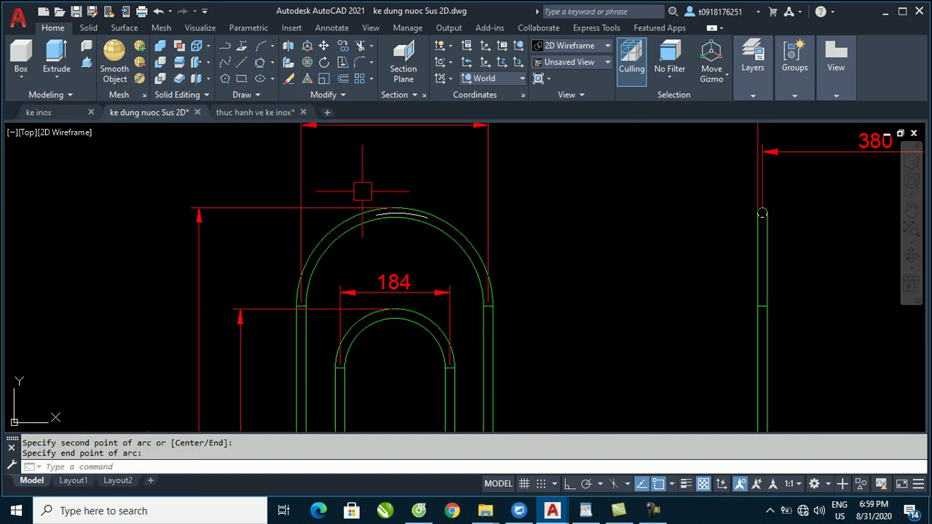
click(239, 113)
Move the circle down 8 units.
click(453, 259)
click(433, 364)
text(m)
key(Return)
click(449, 240)
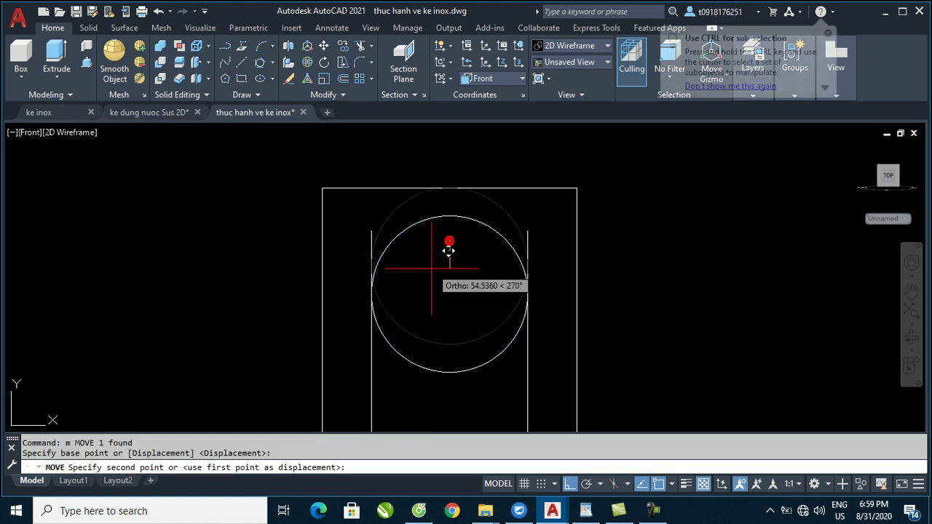
text(8)
key(Return)
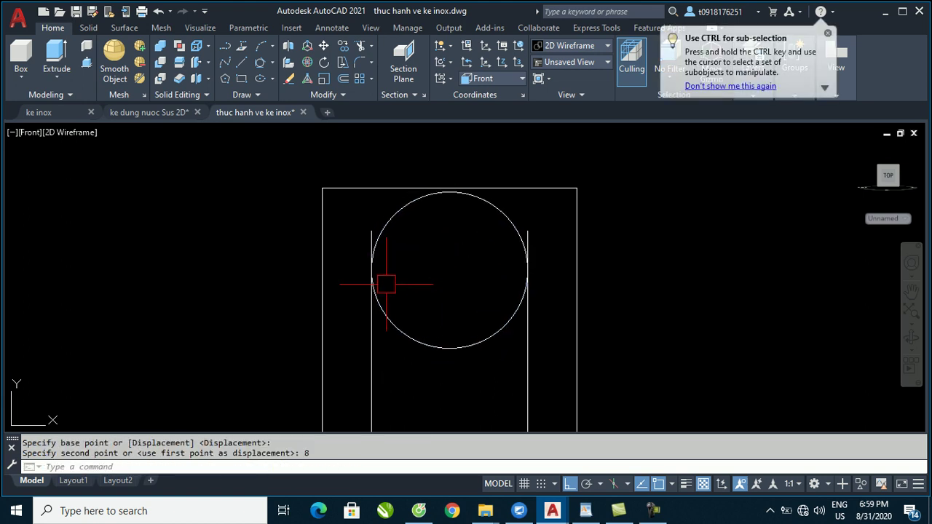
text(tr)
Trim the circle and lines so the circle becomes an arch.
key(Return)
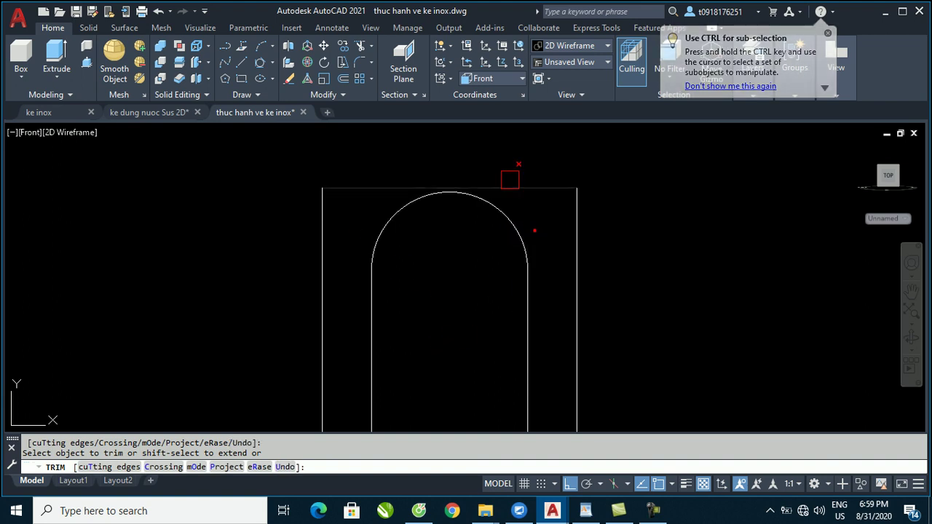
scroll(489, 185, down, 5)
key(Escape)
key(Escape)
scroll(480, 188, up, 2)
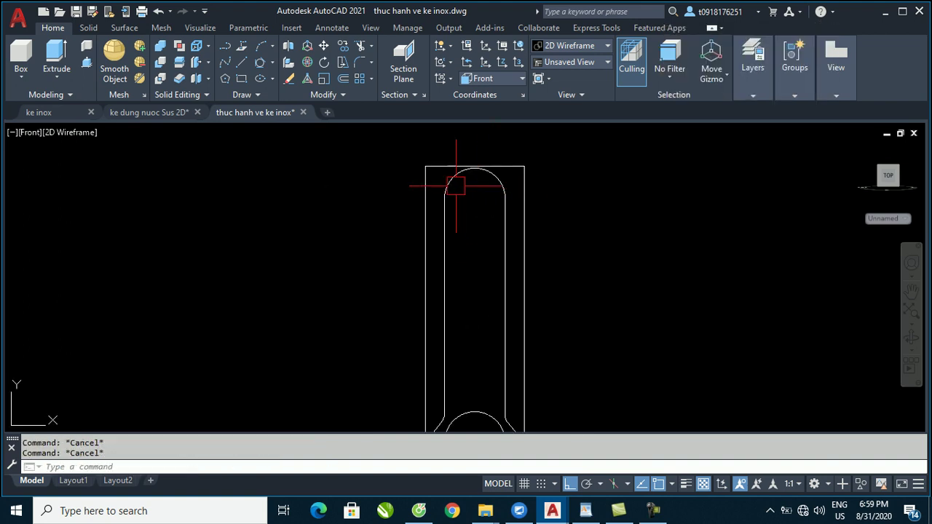
text(j)
Start a join with the arch, inner lines, right diagonal and right fillet.
key(Return)
click(469, 191)
click(437, 183)
click(500, 248)
middle_drag(486, 314, 487, 235)
scroll(487, 291, up, 3)
click(489, 329)
scroll(466, 305, up, 4)
click(436, 314)
click(432, 317)
Add the left fillet arc and left diagonal, merging all seven pieces into one polyline.
middle_drag(241, 279, 578, 262)
click(431, 305)
click(365, 231)
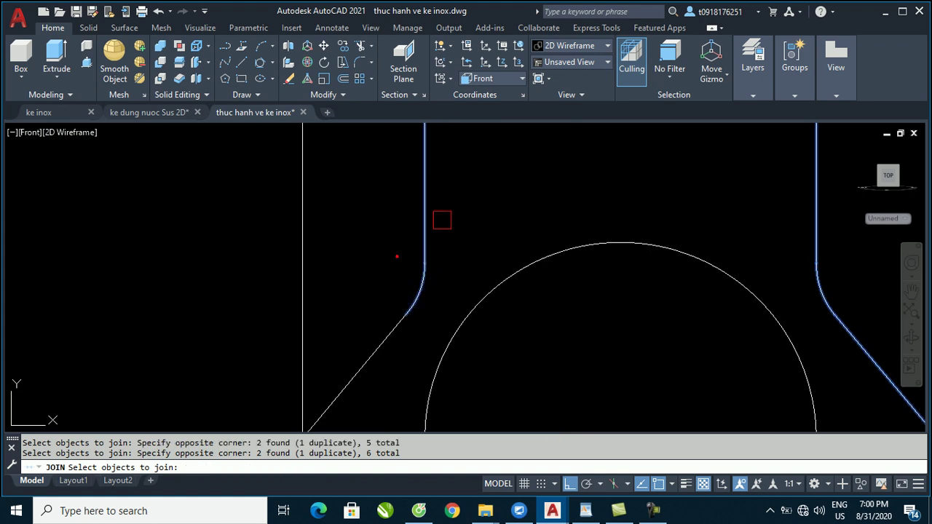
scroll(400, 308, down, 2)
click(395, 316)
scroll(415, 323, down, 5)
key(Return)
Select the joined polyline to verify it, then go to the ke dung nuoc Sus 2D drawing.
click(523, 313)
scroll(526, 358, down, 3)
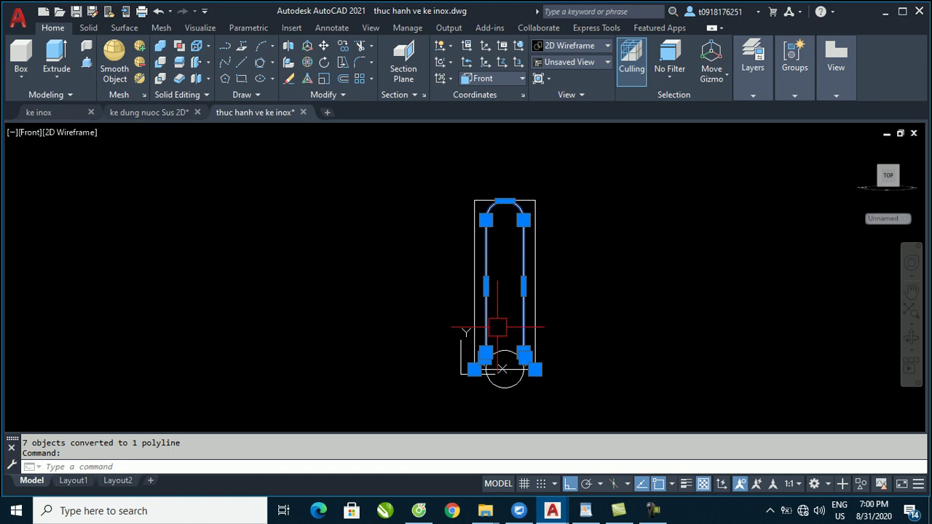
scroll(497, 317, up, 3)
scroll(480, 342, up, 2)
scroll(470, 358, up, 1)
key(Escape)
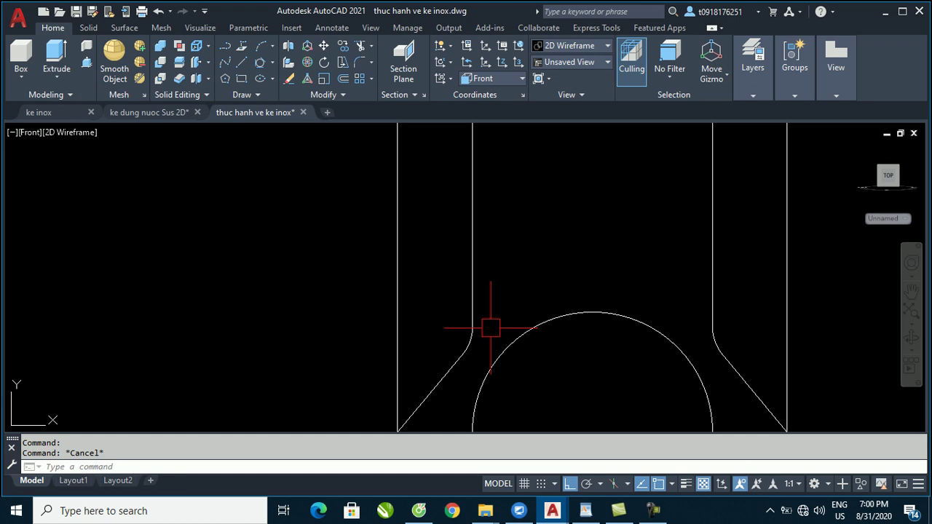
scroll(395, 256, down, 5)
middle_drag(405, 301, 461, 335)
click(415, 286)
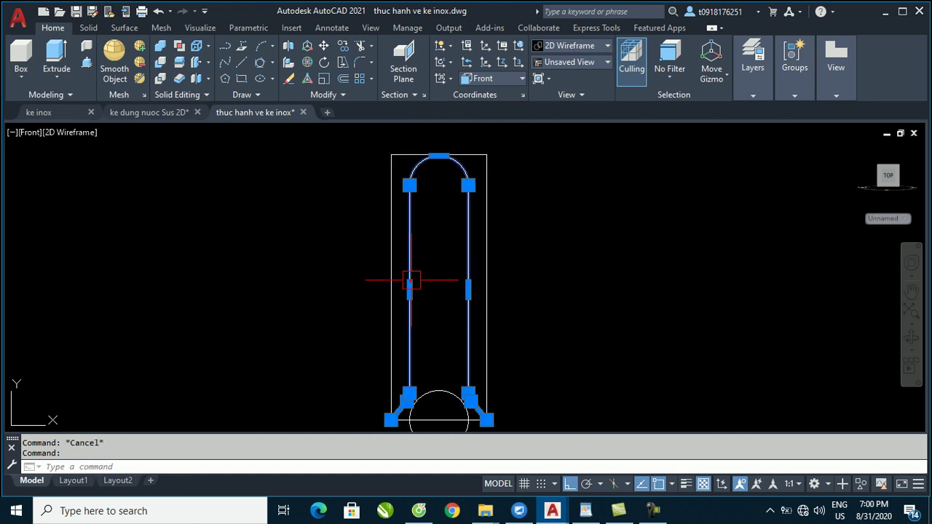
click(147, 113)
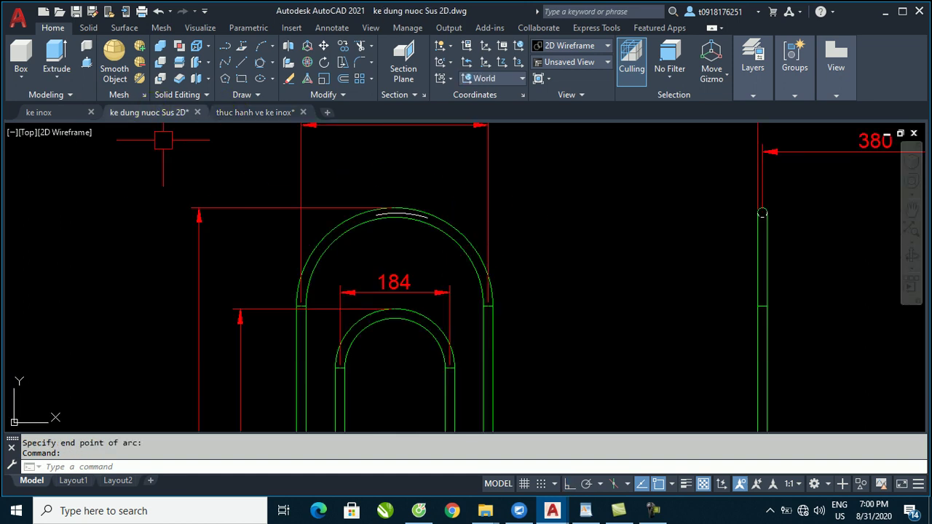
Look at the finished 3D rack model for comparison.
scroll(364, 169, down, 3)
scroll(496, 158, down, 2)
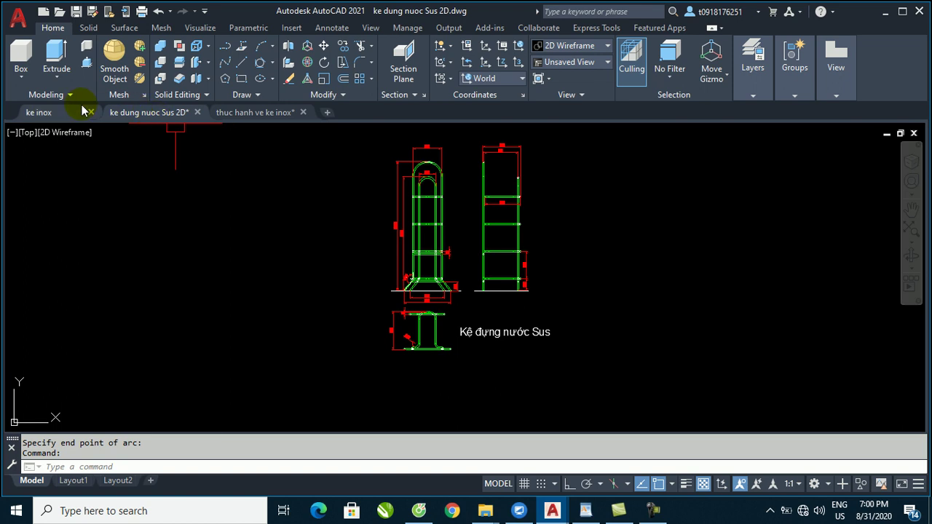
click(43, 112)
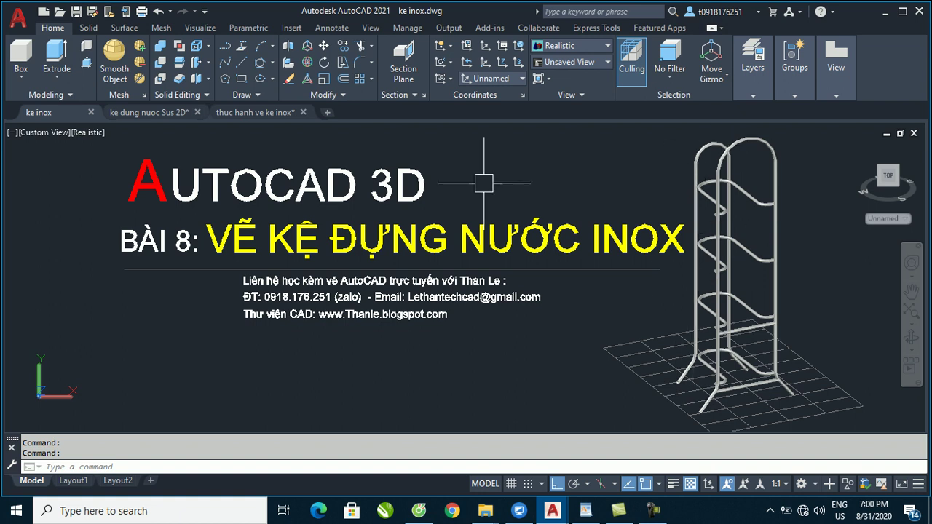
Zoom around the reference drawing to read the 184, 380 and 510 dimensions.
click(148, 112)
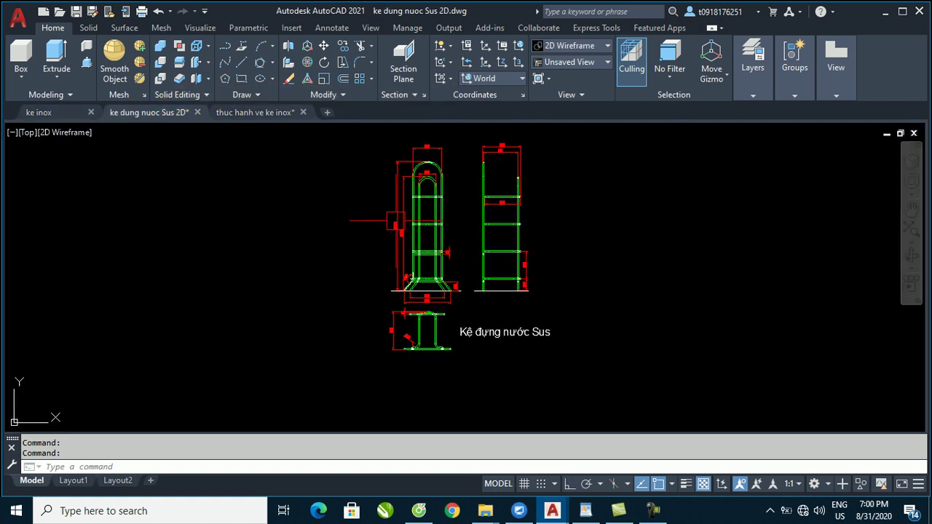
scroll(435, 184, up, 4)
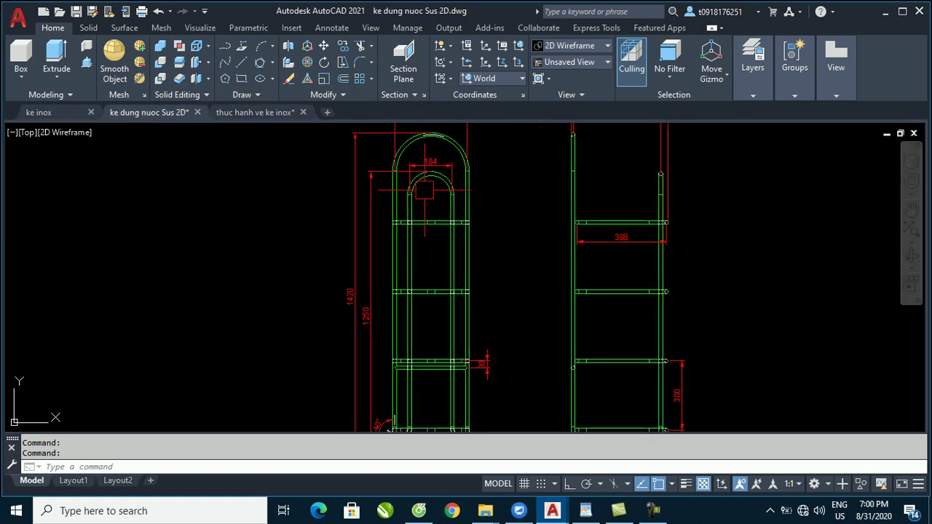
scroll(393, 173, up, 4)
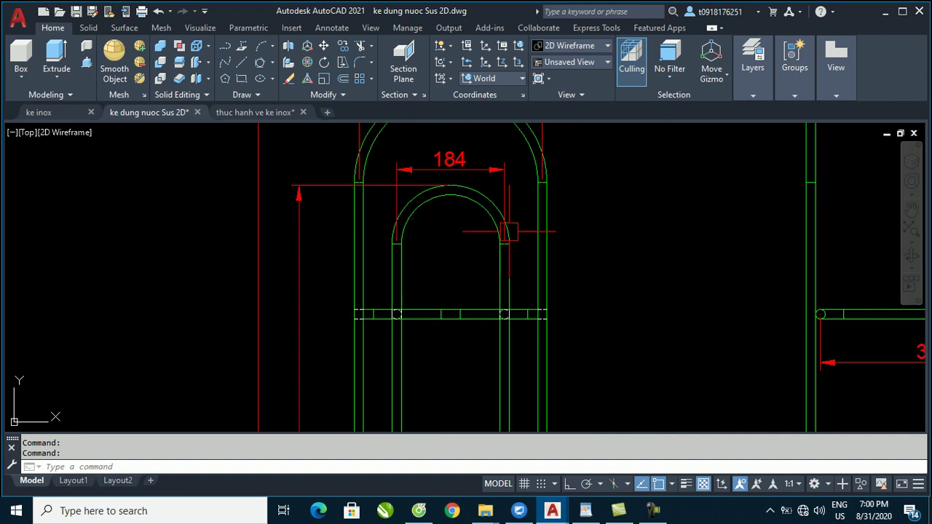
scroll(509, 231, down, 7)
scroll(437, 291, up, 2)
scroll(429, 295, up, 2)
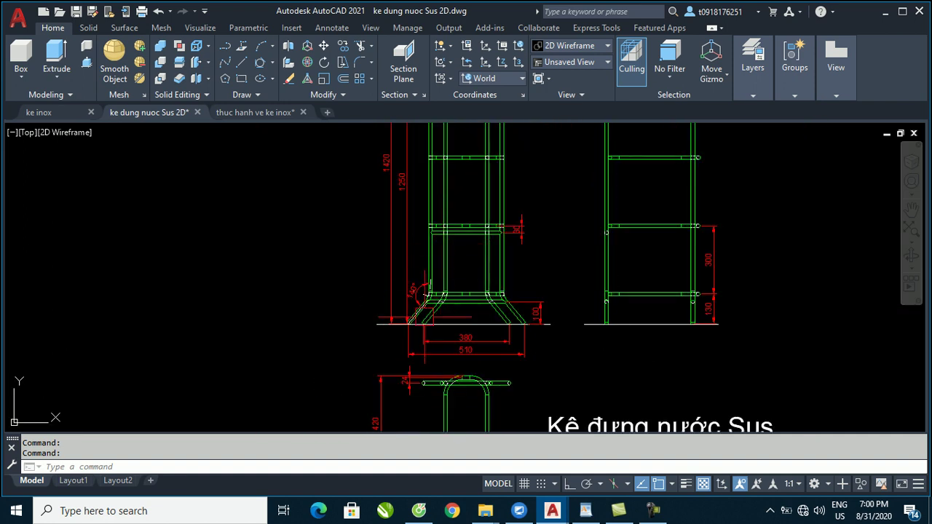
scroll(437, 368, down, 2)
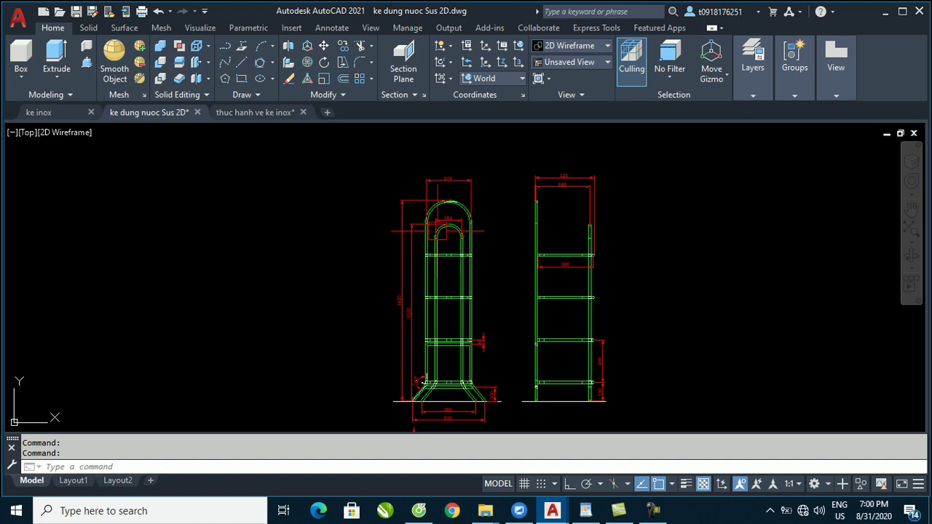
scroll(422, 382, up, 6)
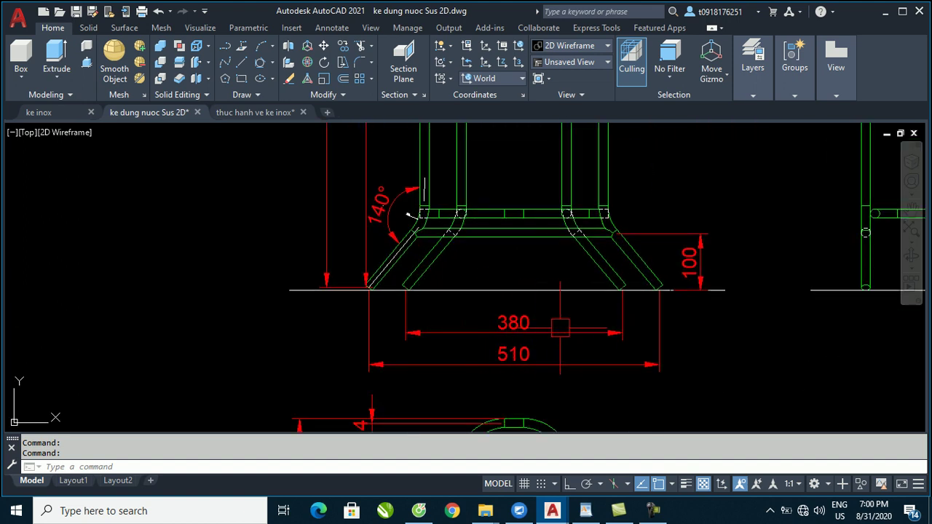
scroll(360, 327, down, 3)
scroll(361, 327, down, 3)
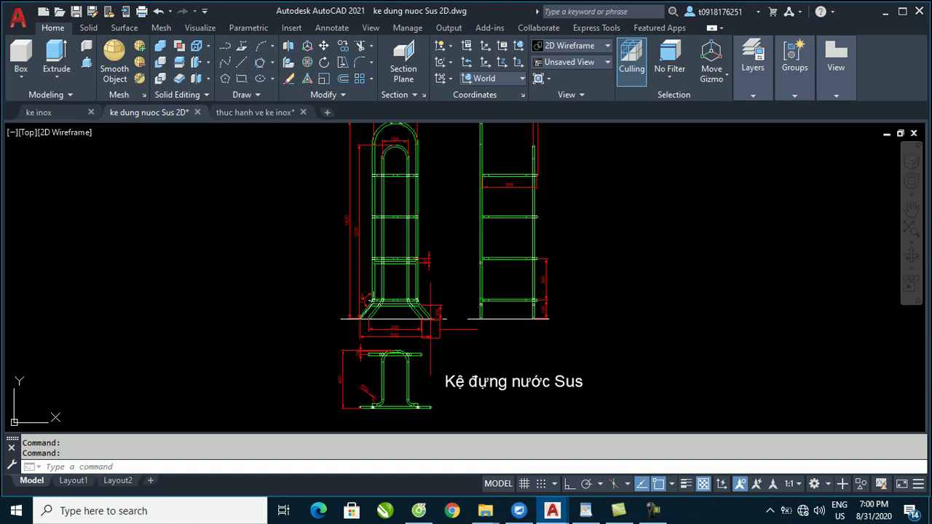
In the practice drawing, copy the inner arched profile to the right.
click(255, 113)
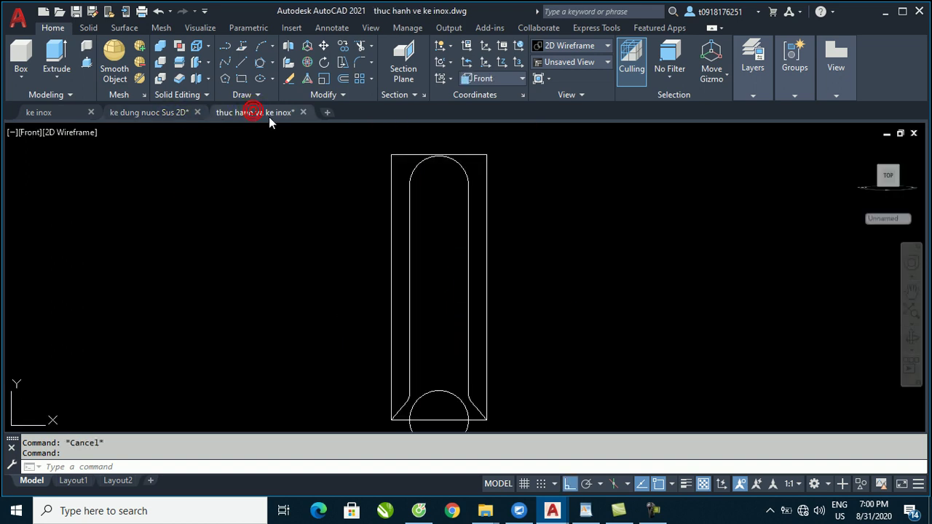
click(411, 273)
text(co)
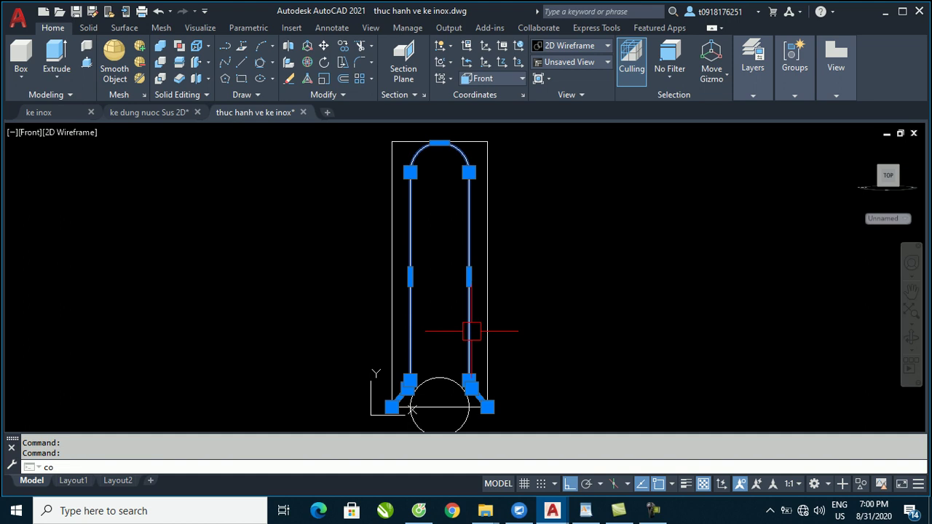
key(Return)
click(447, 327)
click(635, 293)
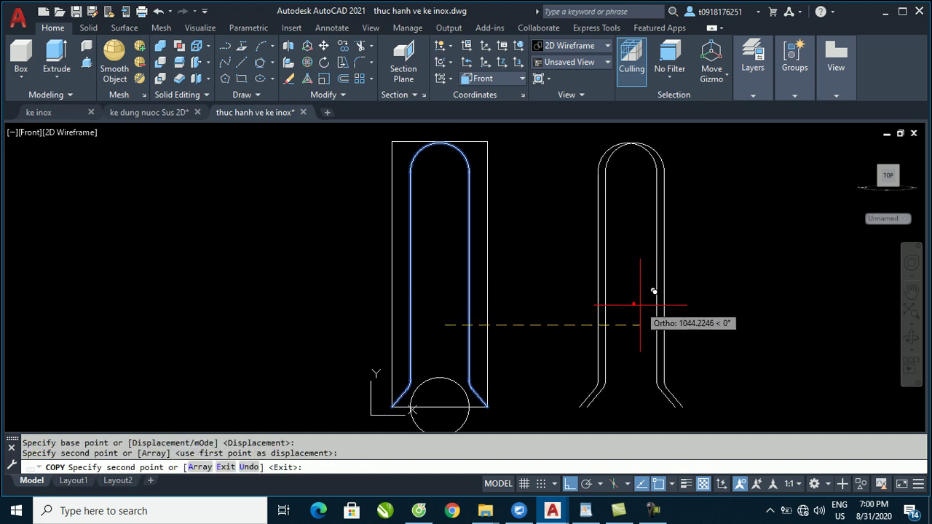
key(Escape)
Explode the copy and erase its arc, right side and bottom.
text(x)
key(Return)
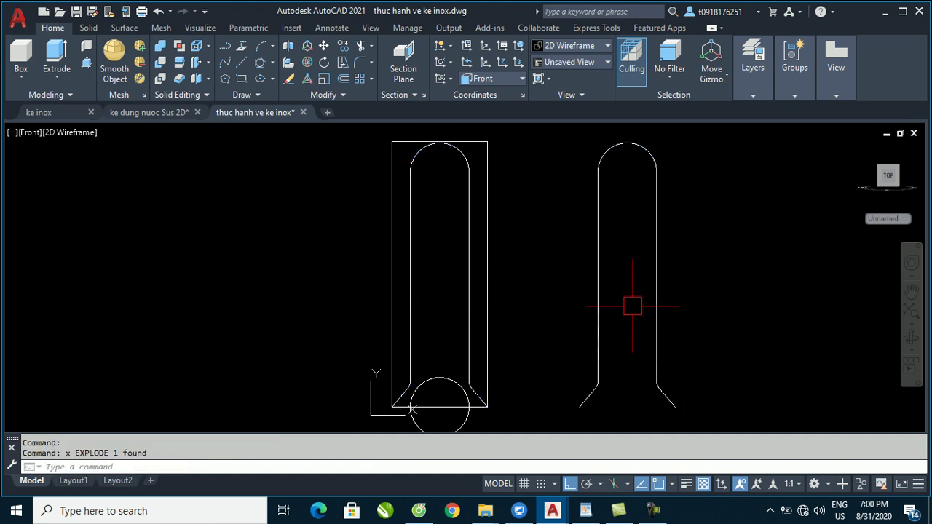
click(697, 404)
click(627, 173)
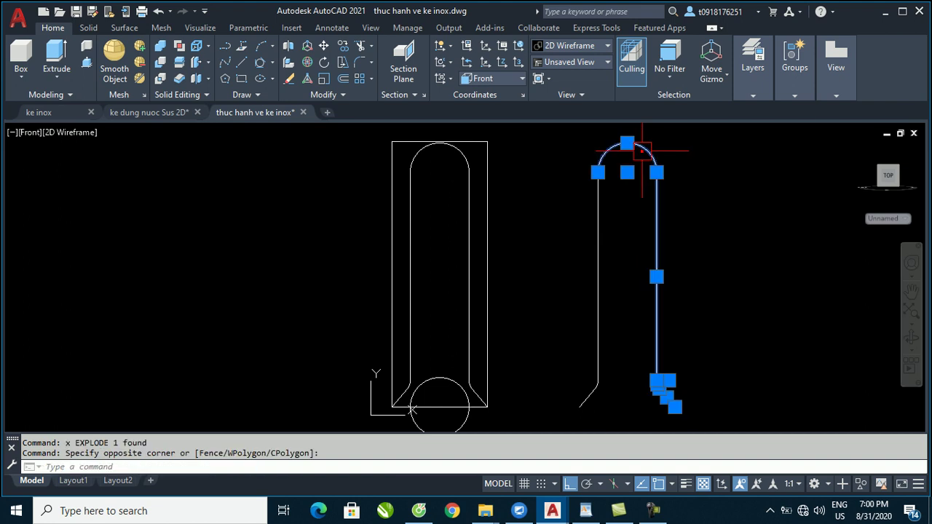
text(e)
key(Return)
Erase the base circle from the original outline.
middle_drag(614, 314, 589, 284)
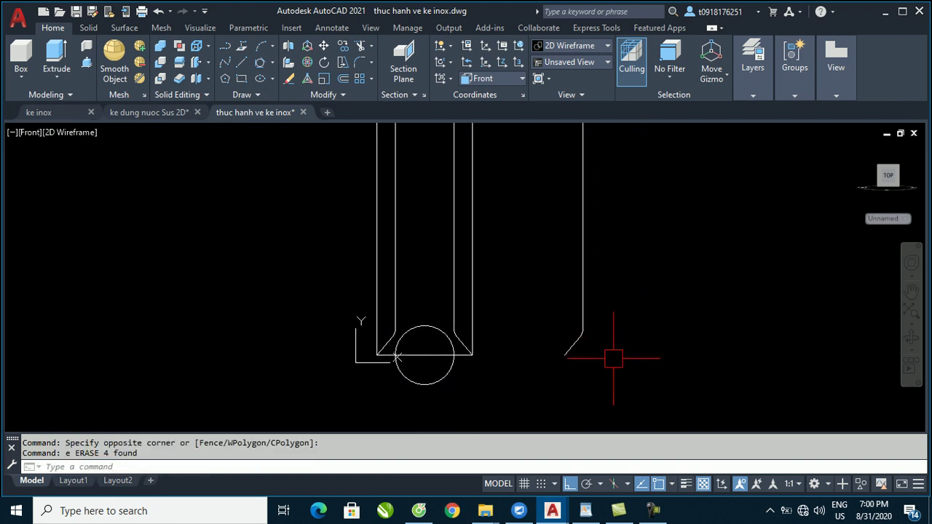
middle_drag(607, 333, 570, 374)
middle_drag(399, 389, 370, 379)
click(401, 379)
click(358, 410)
text(e)
key(Return)
Draw a 184-diameter circle centred on the bottom line's midpoint.
text(c)
key(Return)
click(399, 362)
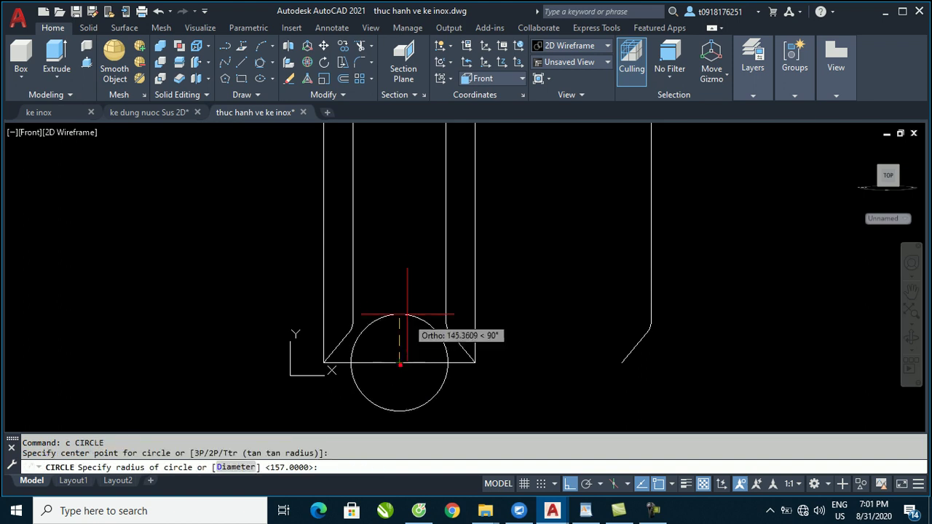
text(d)
key(Return)
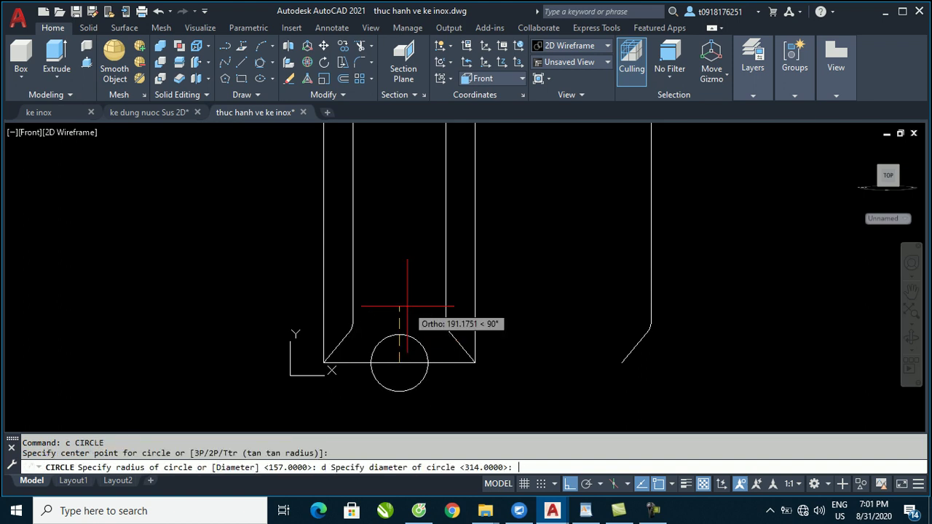
key(Return)
Join the copied right leg and its chamfer into one piece.
click(677, 371)
click(609, 273)
text(j)
key(Return)
Start moving the joined leg from its end, then cancel the move.
click(635, 346)
text(m)
key(Return)
click(621, 362)
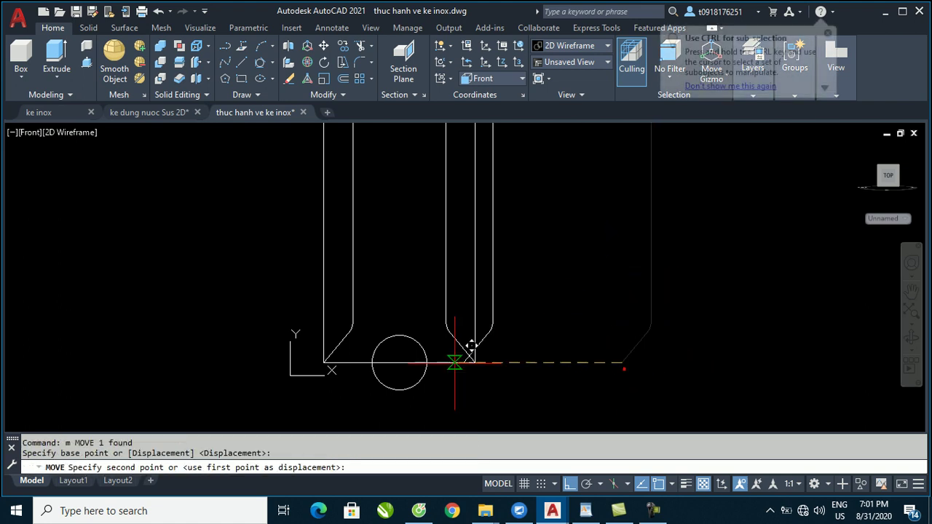
scroll(397, 357, up, 4)
scroll(466, 352, down, 4)
key(Escape)
Erase the 184 circle.
scroll(444, 356, up, 2)
scroll(417, 374, up, 2)
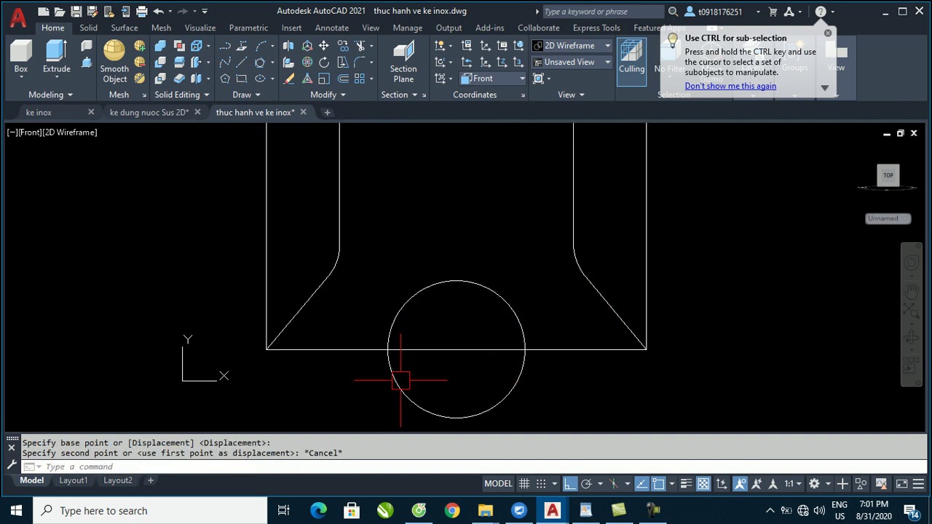
click(400, 381)
text(e)
key(Return)
After checking the reference, draw a 380-diameter guide circle at the base line's midpoint.
click(131, 113)
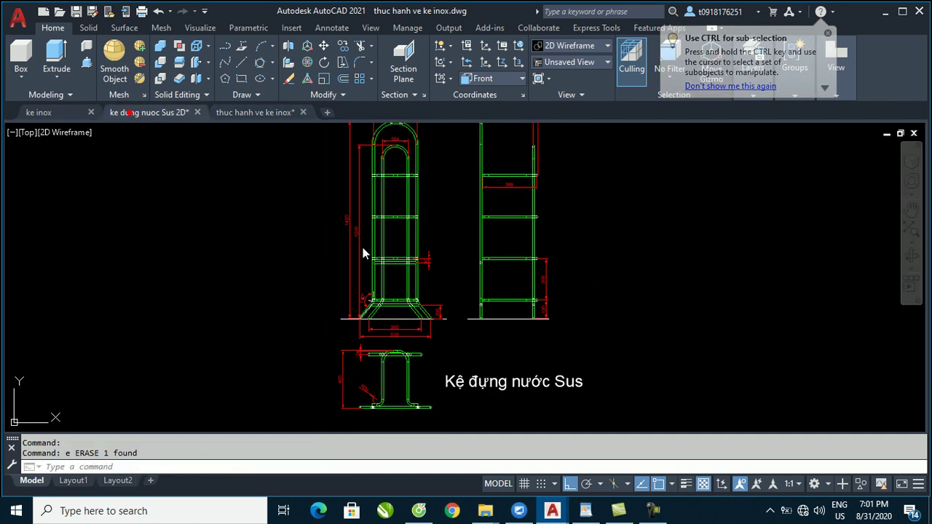
scroll(399, 337, up, 2)
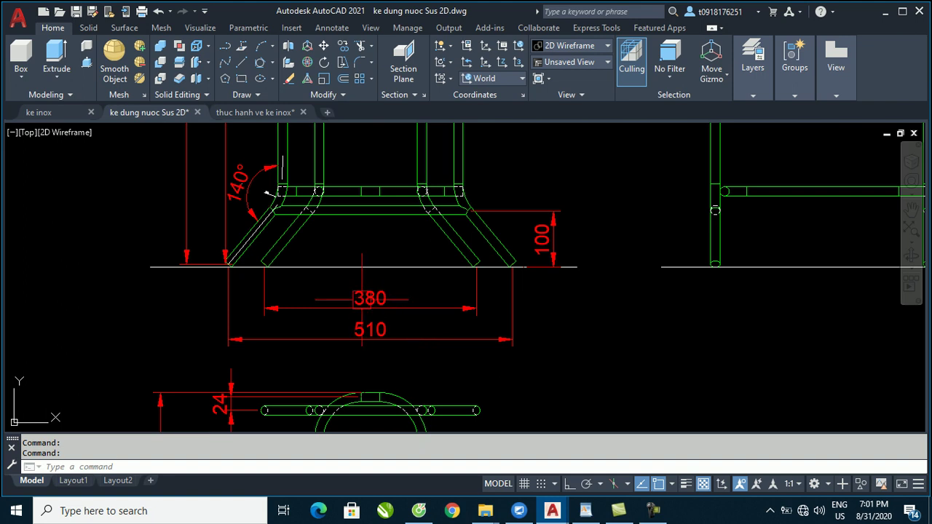
click(230, 113)
text(c)
key(Return)
click(456, 349)
text(d)
key(Return)
Move the leg so its foot sits where the 380 circle meets the base line.
key(Return)
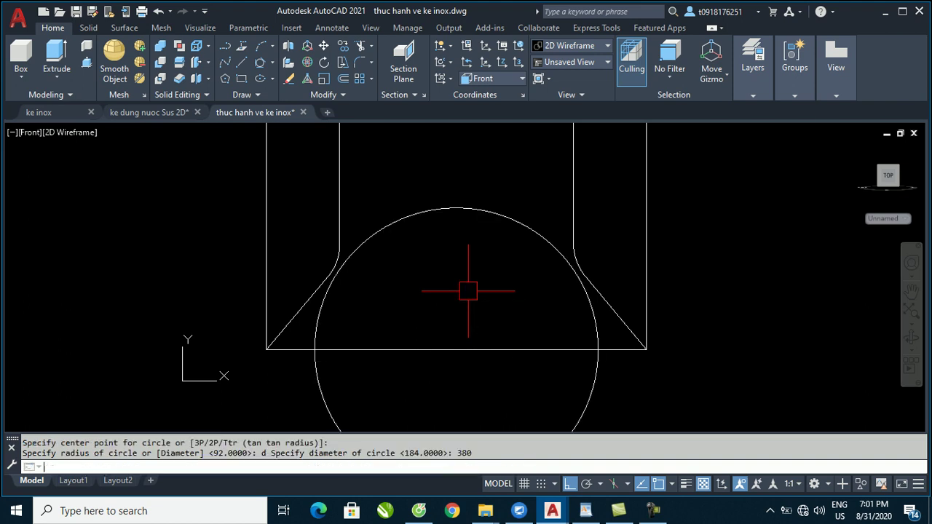
scroll(430, 334, down, 4)
click(700, 357)
click(664, 336)
text(m)
key(Return)
click(655, 349)
scroll(404, 337, up, 3)
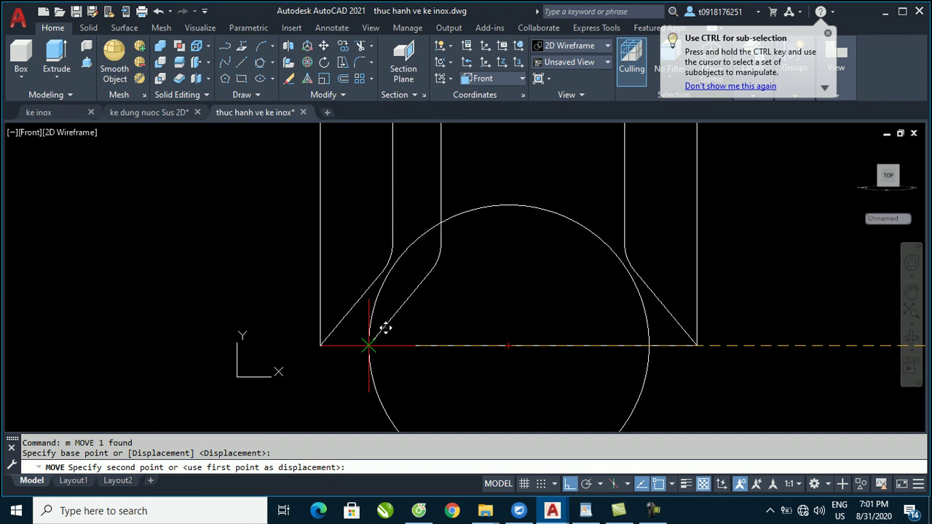
click(387, 343)
middle_drag(417, 290, 416, 422)
scroll(431, 386, down, 4)
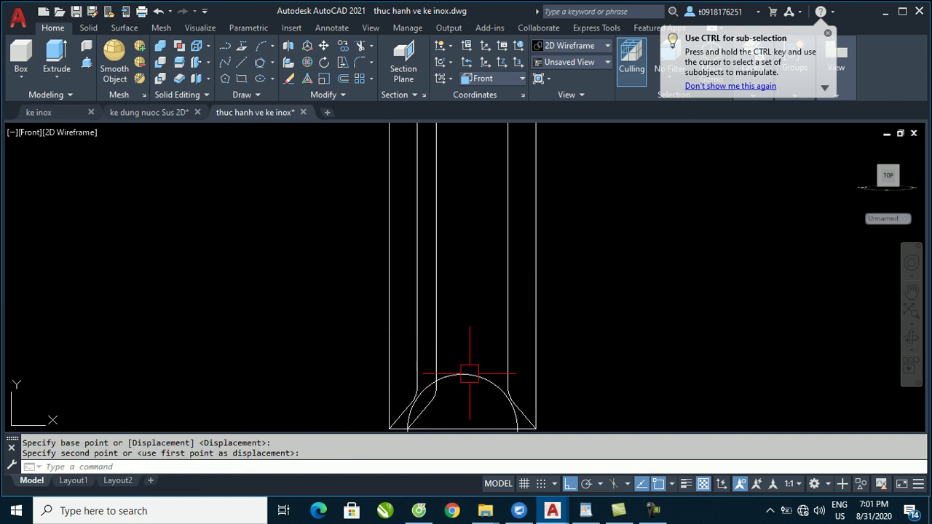
Erase the 380 guide circle.
click(437, 381)
middle_drag(423, 368, 417, 302)
text(e)
key(Return)
scroll(436, 314, down, 3)
scroll(408, 320, up, 1)
Mirror the chamfered leg across a vertical axis, keeping the original.
click(420, 306)
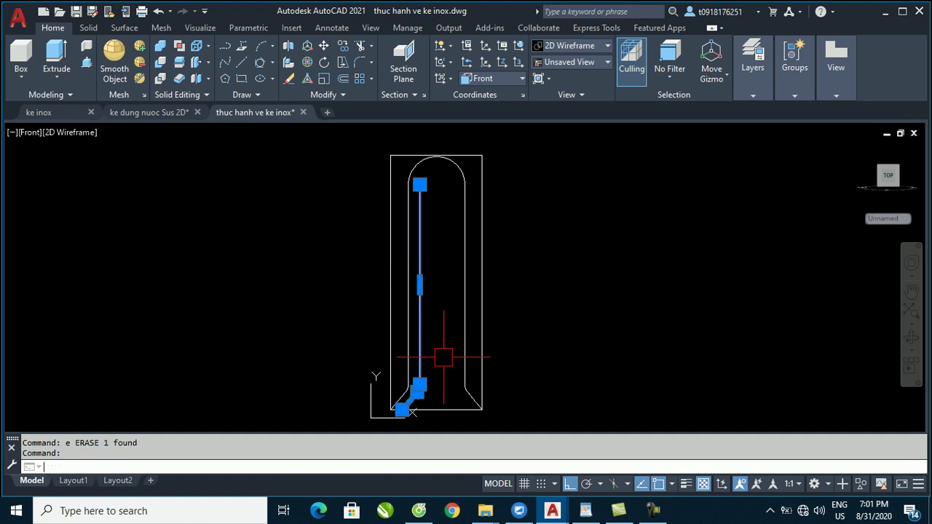
text(mi)
key(Return)
click(435, 408)
click(437, 343)
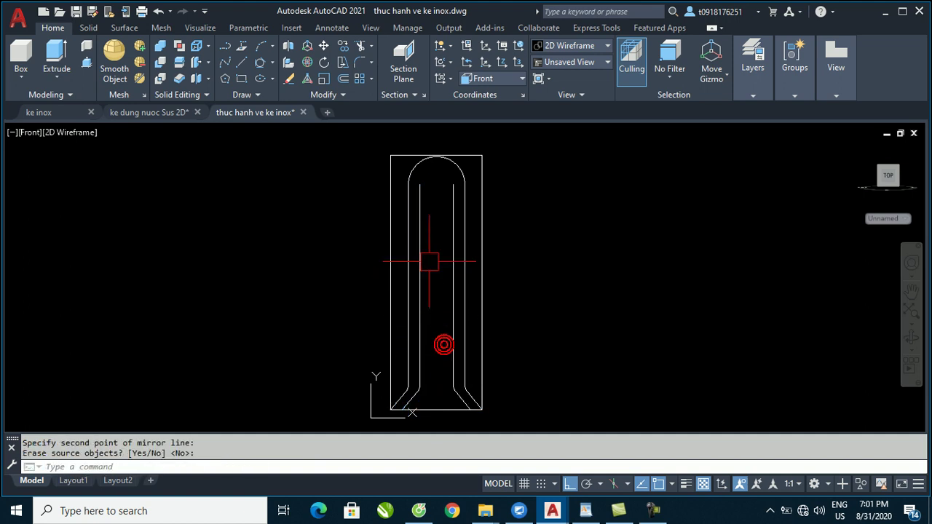
key(Return)
scroll(408, 236, up, 5)
Start a linear dimension across the two legs, then cancel it.
text(li)
key(Return)
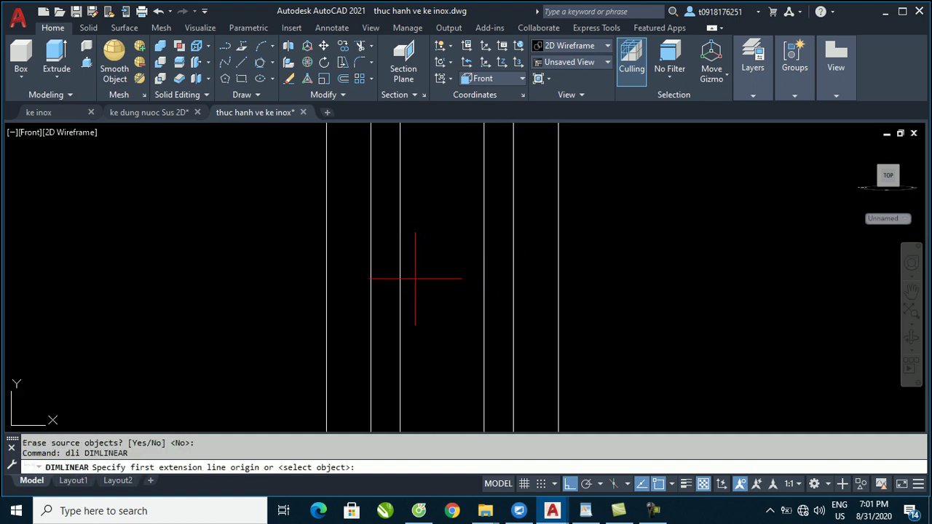
click(399, 278)
click(483, 277)
scroll(448, 274, up, 2)
scroll(444, 278, up, 6)
scroll(442, 284, up, 2)
scroll(442, 283, down, 2)
key(Escape)
scroll(454, 291, down, 2)
scroll(437, 240, down, 2)
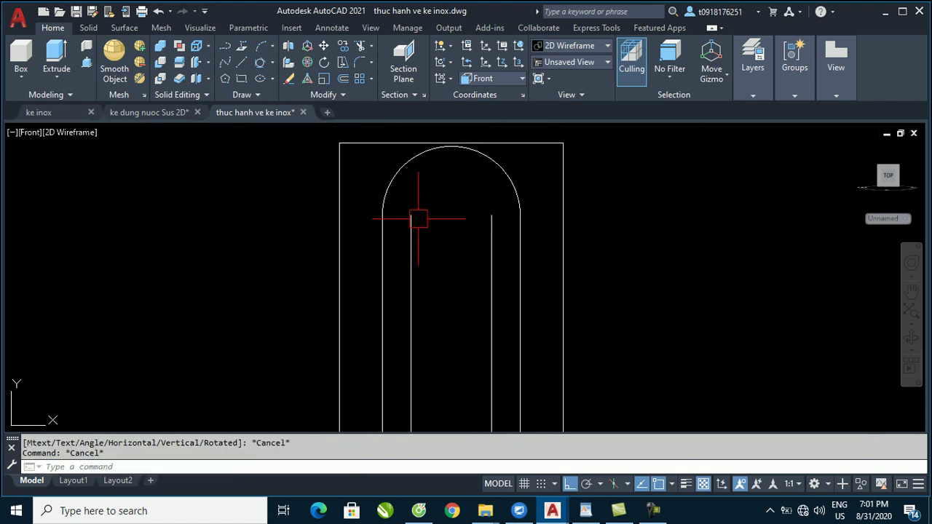
scroll(418, 218, down, 1)
Zoom to the arch top in ke dung nuoc Sus 2D to read its 184 width, then return to thuc hanh ve ke inox.
scroll(433, 225, down, 6)
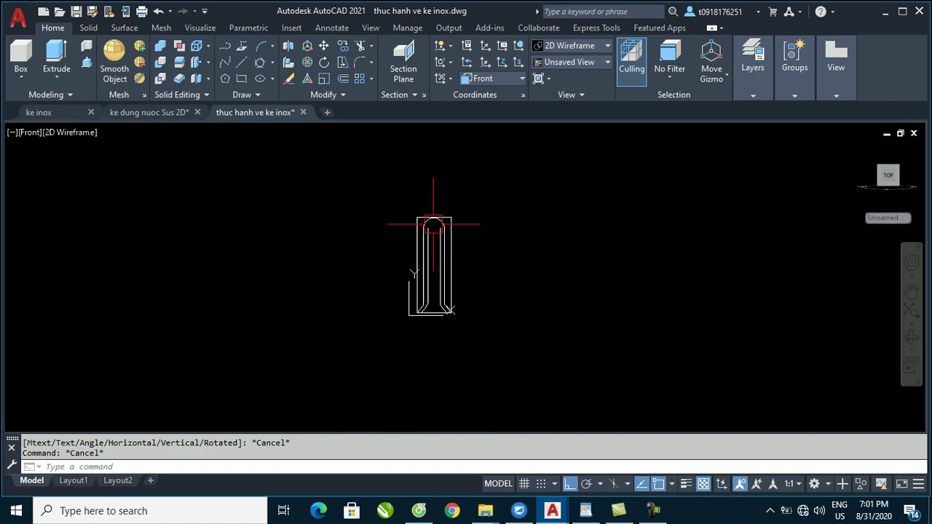
scroll(438, 207, up, 6)
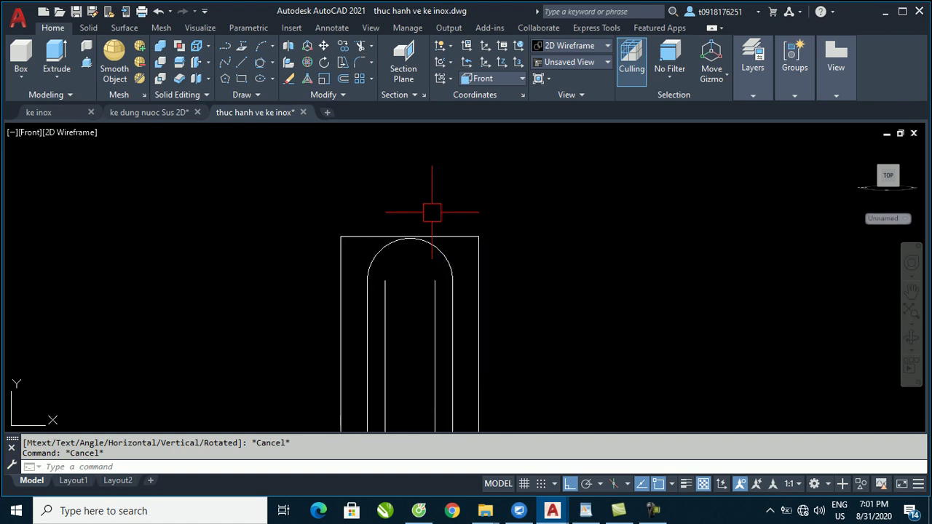
click(153, 112)
scroll(481, 342, down, 5)
scroll(500, 357, up, 1)
scroll(456, 229, up, 4)
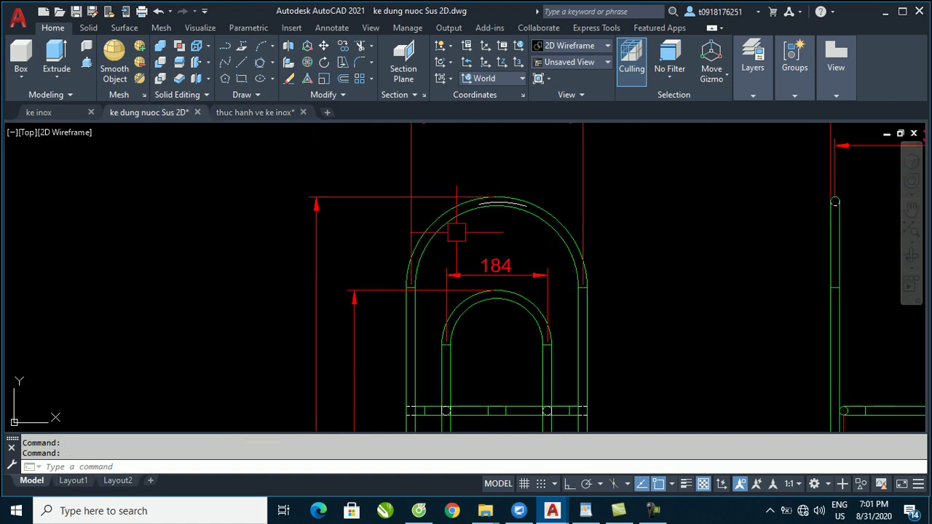
scroll(427, 281, down, 4)
scroll(471, 304, down, 1)
scroll(477, 321, up, 3)
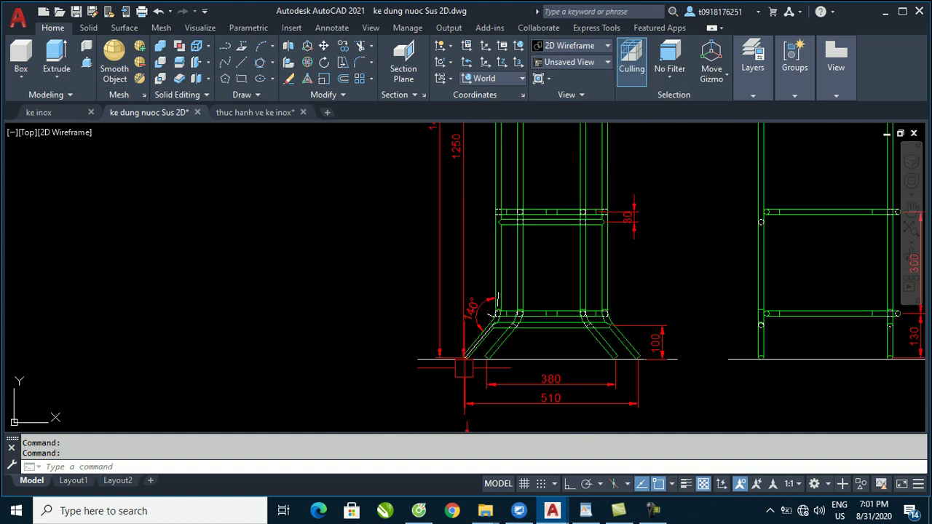
mouse_move(474, 346)
middle_down()
mouse_move(432, 346)
mouse_move(418, 393)
middle_up()
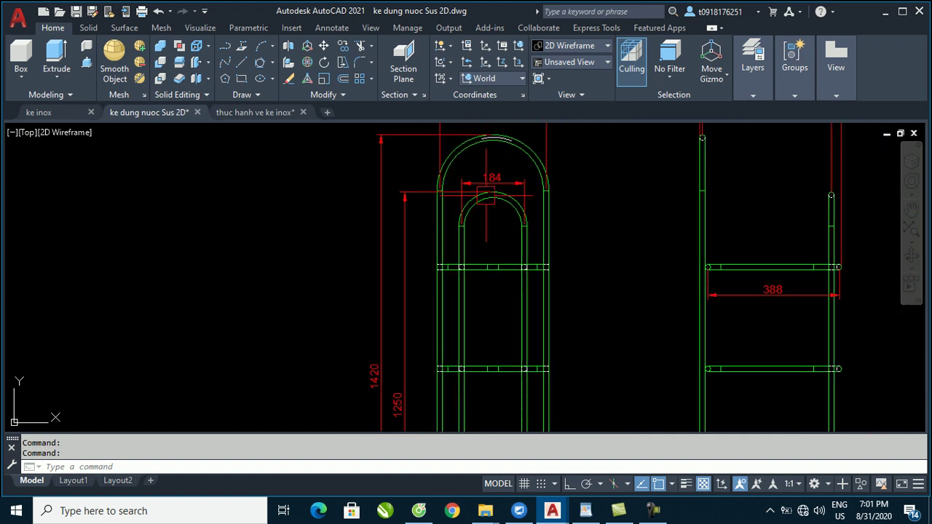
scroll(490, 213, up, 2)
click(270, 113)
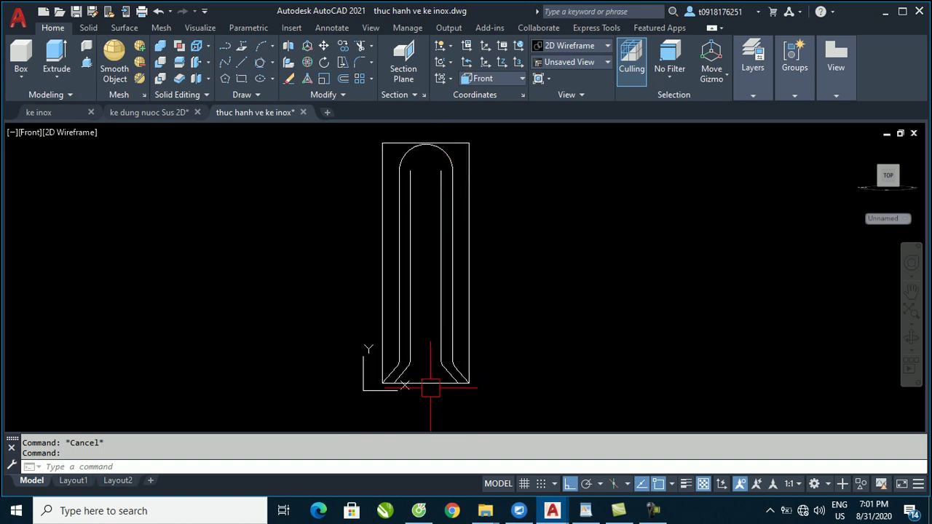
Offset the stand's bottom line upward to form the inner profile's top line.
scroll(431, 388, up, 2)
click(423, 381)
key(Escape)
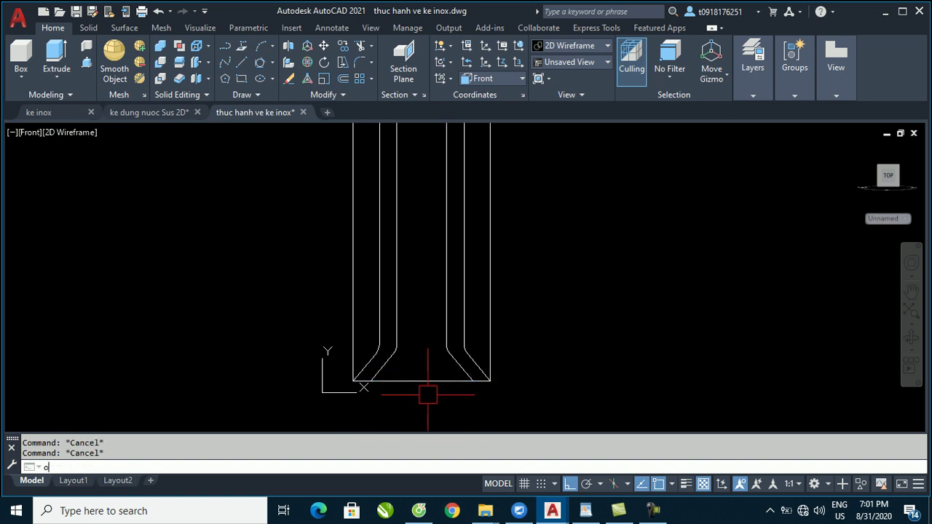
text(o)
key(space)
text(1250)
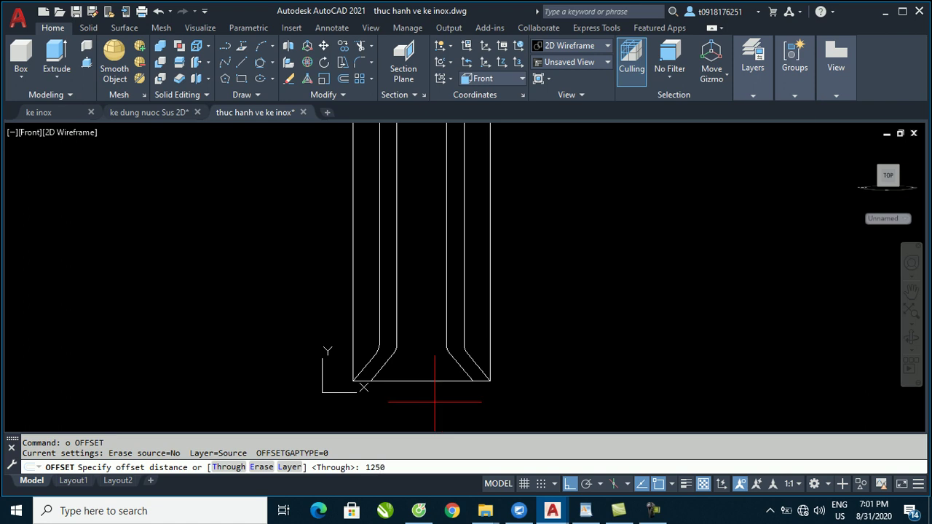
key(Return)
key(Escape)
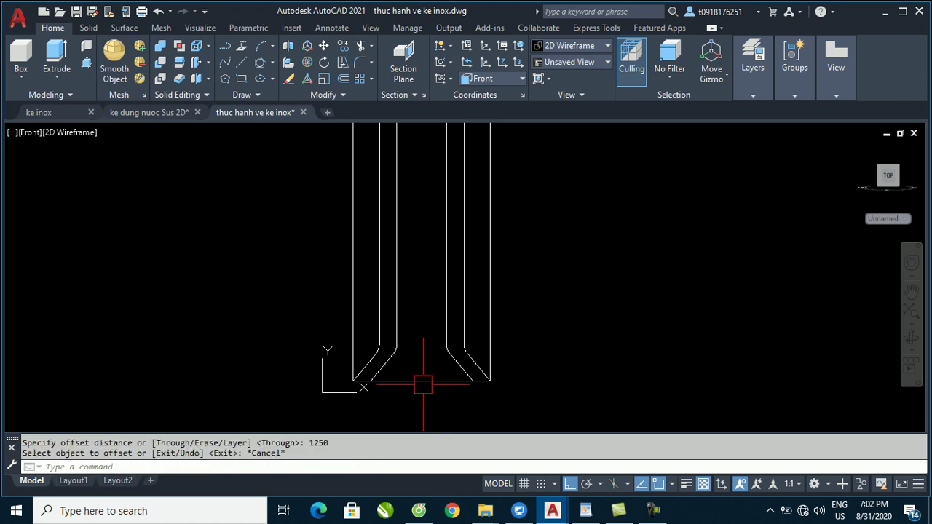
text(o)
key(space)
text(1242)
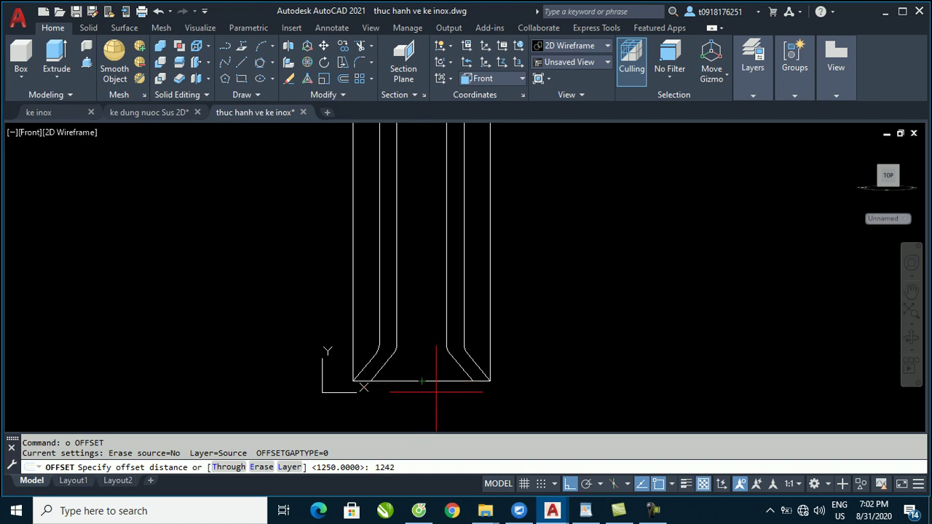
key(Return)
click(422, 381)
click(423, 258)
scroll(422, 258, down, 3)
scroll(427, 248, up, 3)
key(Escape)
key(Escape)
Draw a Tan-Tan-Tan circle touching the top line and both inner legs for the arch.
middle_drag(427, 248, 423, 182)
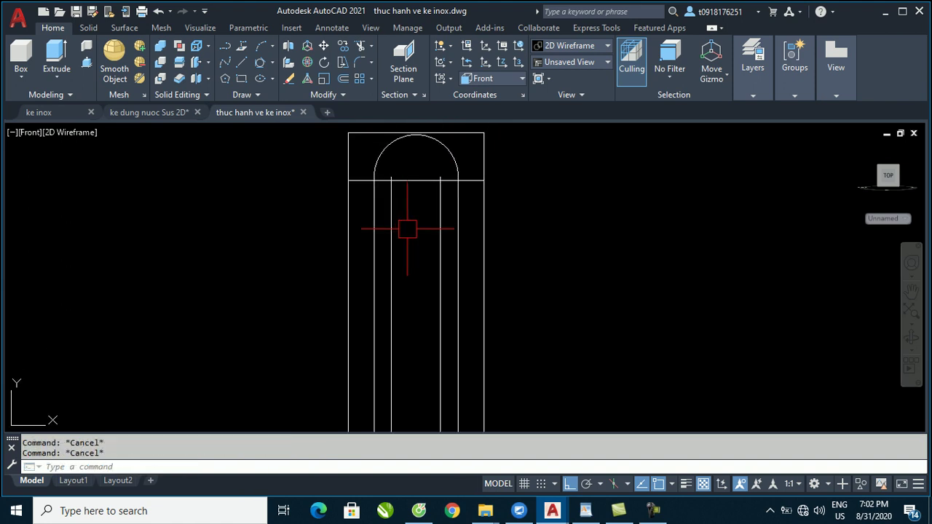
click(260, 66)
click(402, 209)
click(424, 180)
click(440, 212)
Erase the top horizontal line and trim the right line stub above the arc.
scroll(442, 189, up, 4)
click(463, 161)
key(Delete)
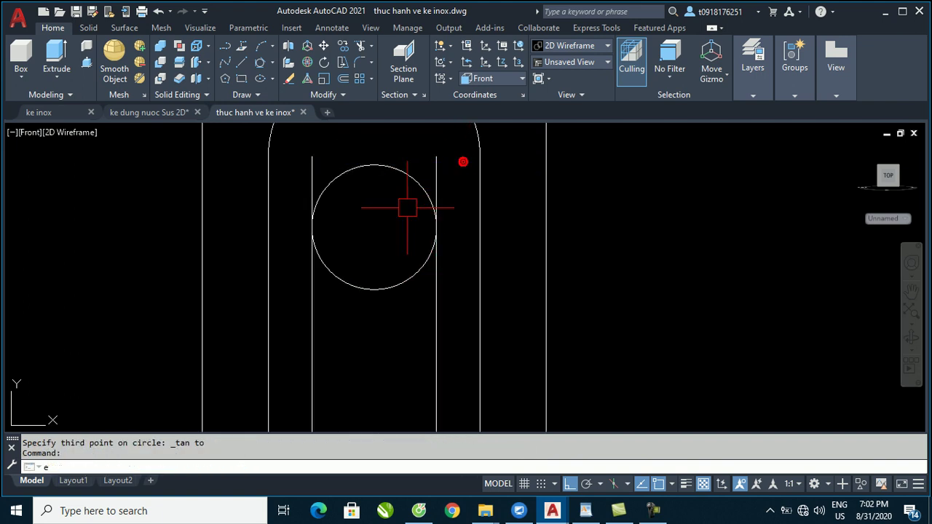
text(tr)
key(Return)
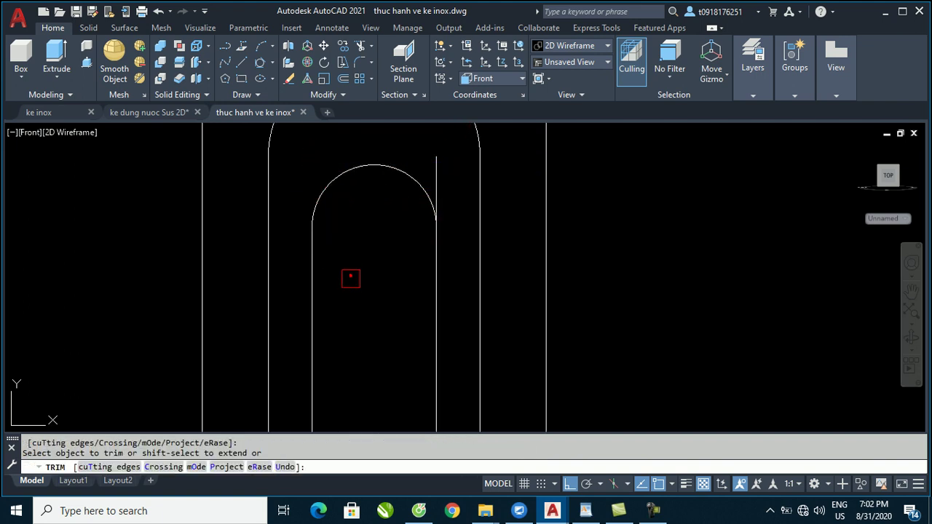
click(438, 173)
scroll(440, 169, down, 1)
scroll(422, 204, down, 2)
key(Escape)
key(Escape)
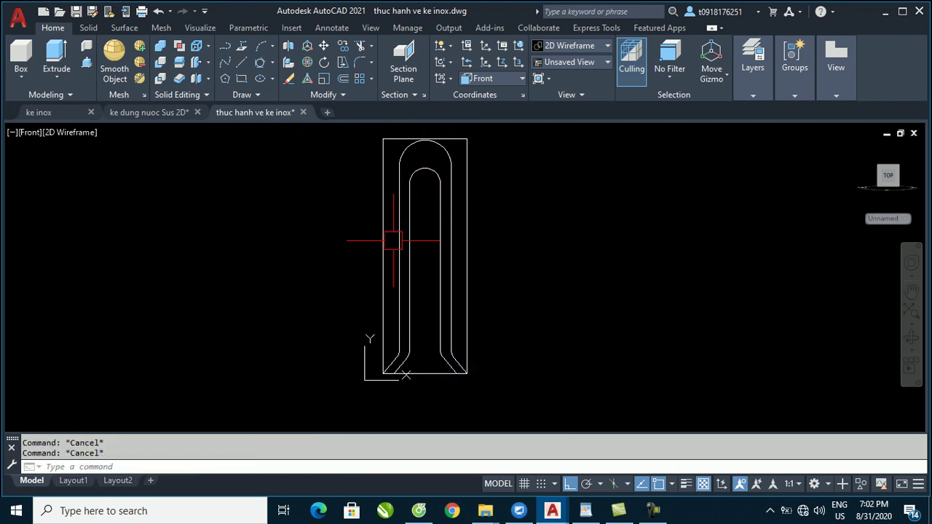
text(j)
Join the arc and three line pieces of the inner outline into one polyline.
key(Return)
scroll(395, 163, up, 4)
click(394, 161)
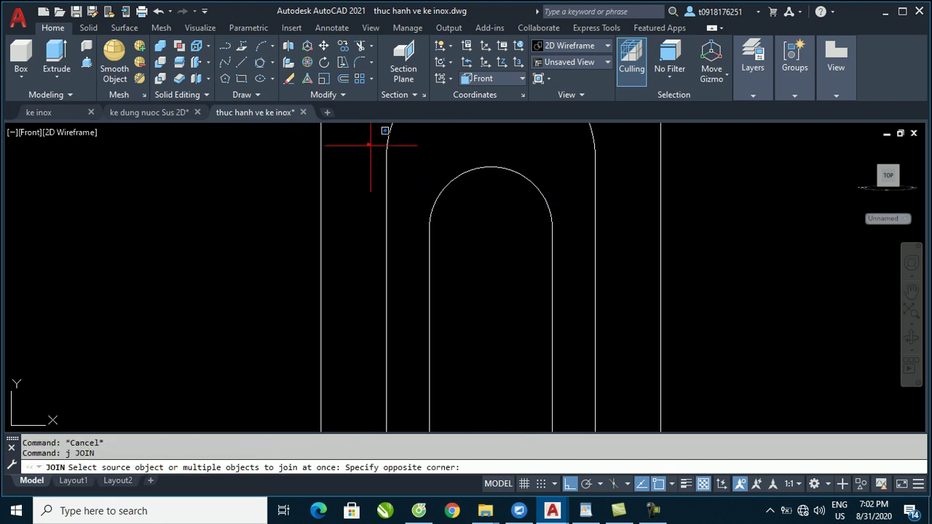
scroll(437, 175, down, 4)
click(531, 397)
scroll(510, 382, up, 3)
click(447, 374)
click(376, 264)
key(Return)
click(435, 313)
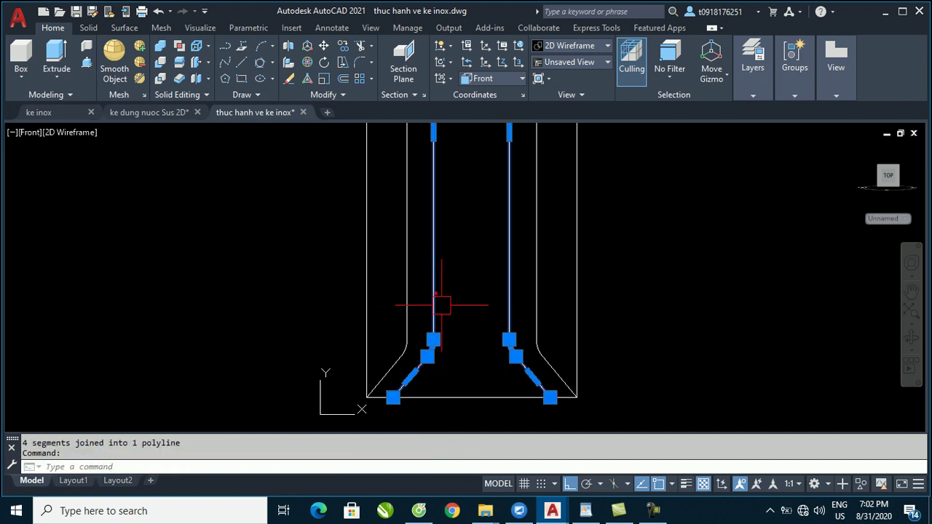
scroll(434, 320, down, 2)
key(Escape)
key(Escape)
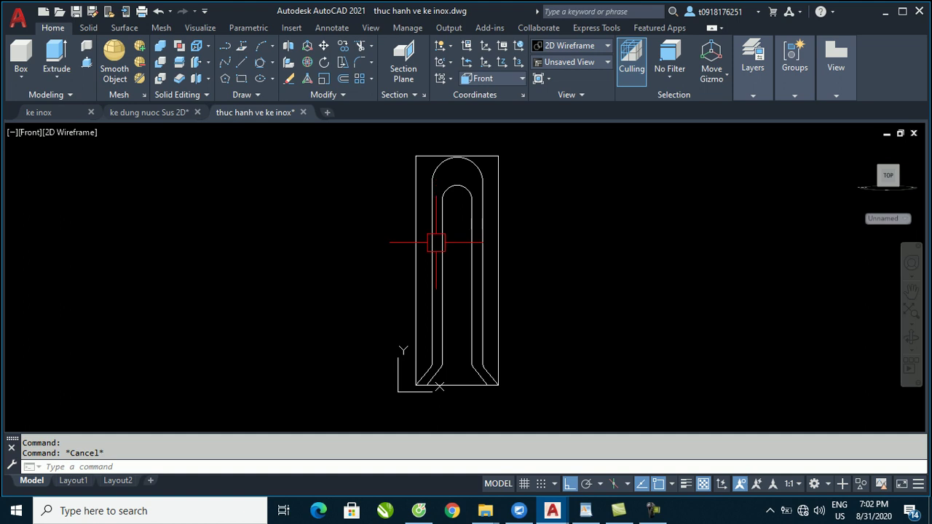
middle_drag(454, 297, 343, 290)
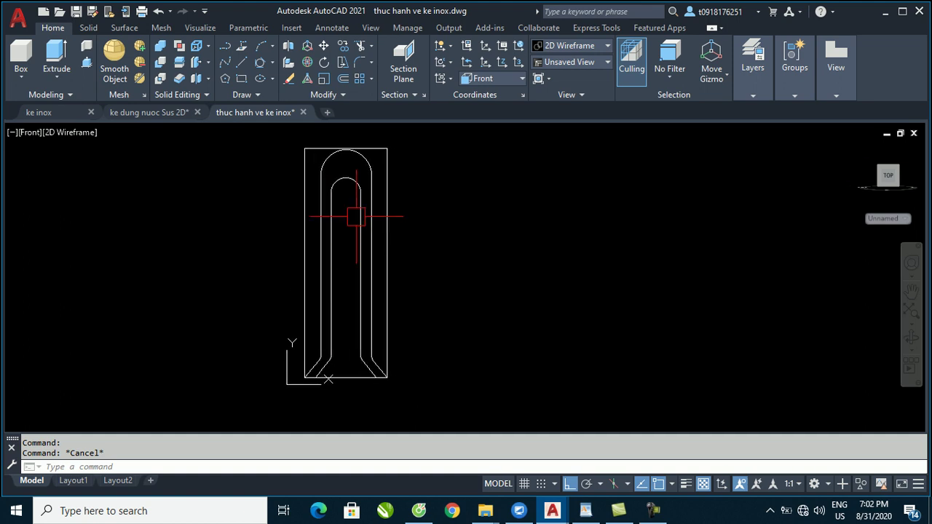
scroll(400, 235, down, 2)
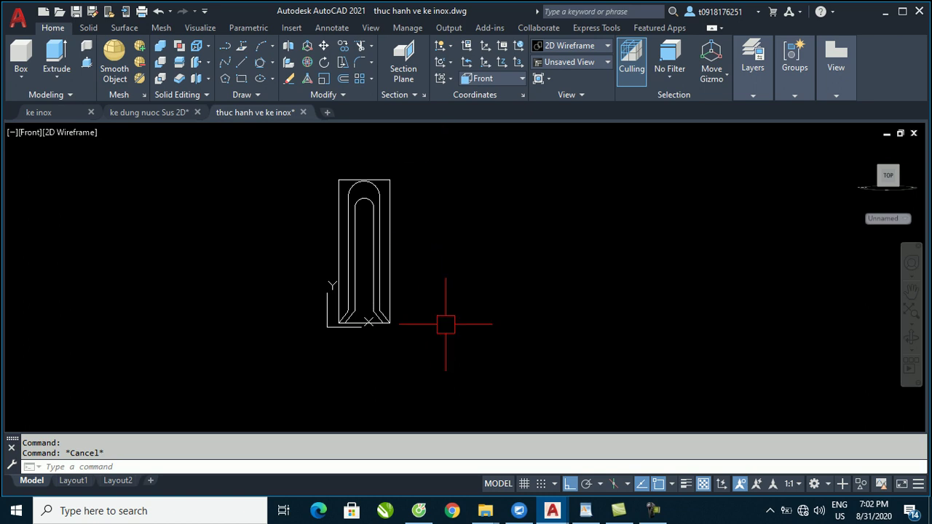
middle_drag(409, 270, 459, 254)
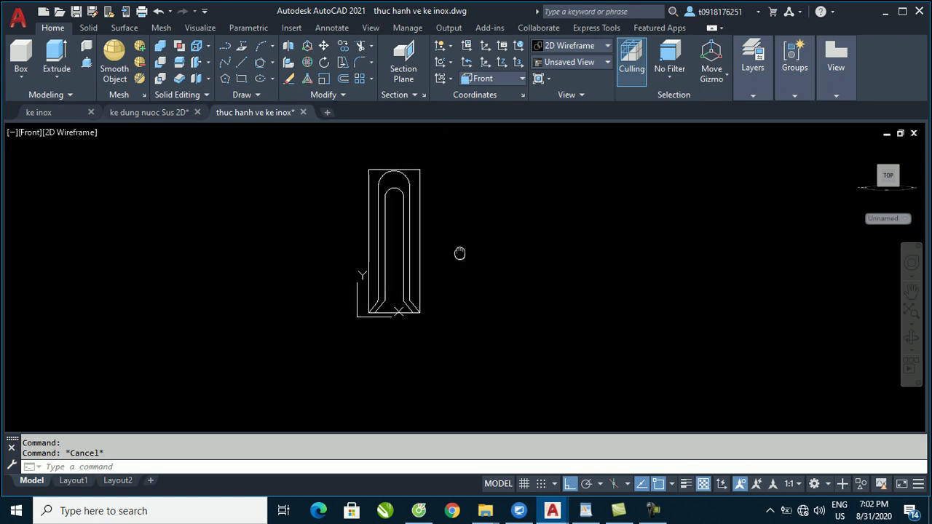
mouse_move(364, 267)
middle_down()
mouse_move(396, 270)
mouse_move(405, 235)
middle_up()
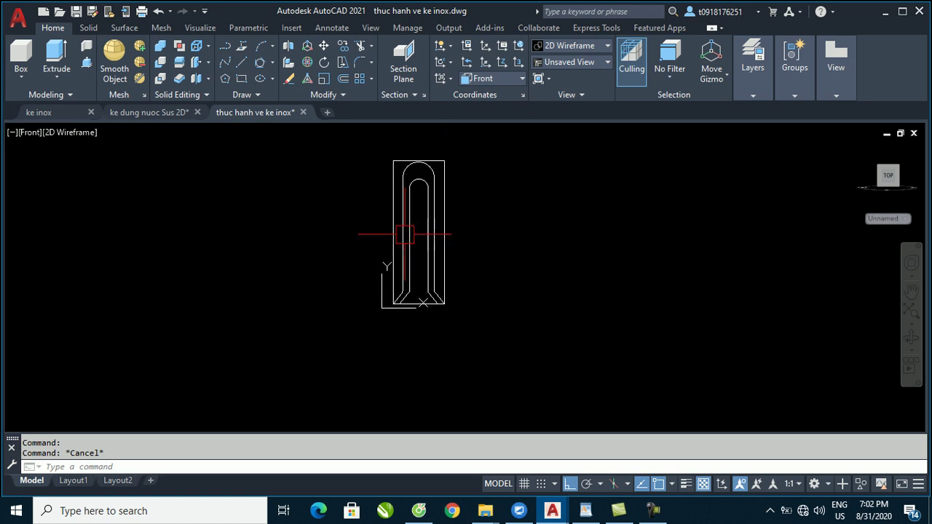
Bring the lower view of the ke dung nuoc Sus 2D reference fully into sight.
click(164, 111)
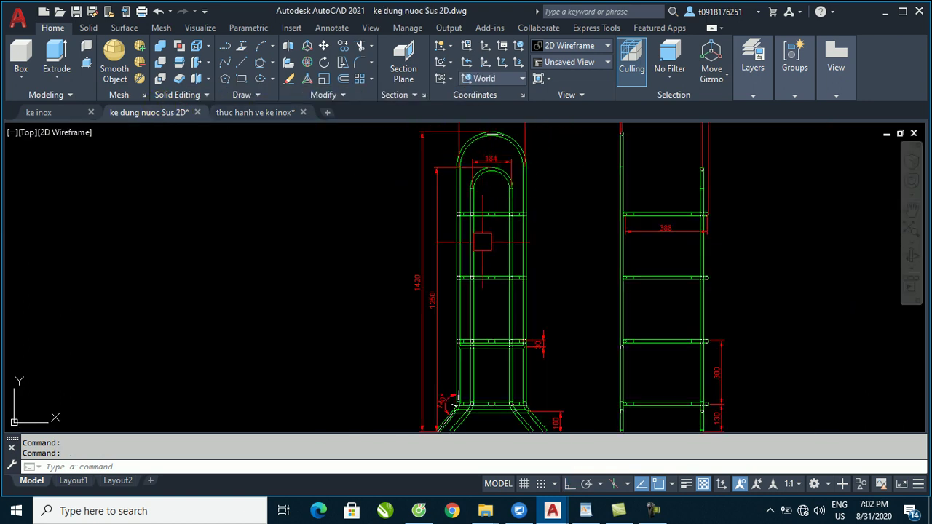
scroll(495, 225, down, 4)
scroll(526, 354, up, 5)
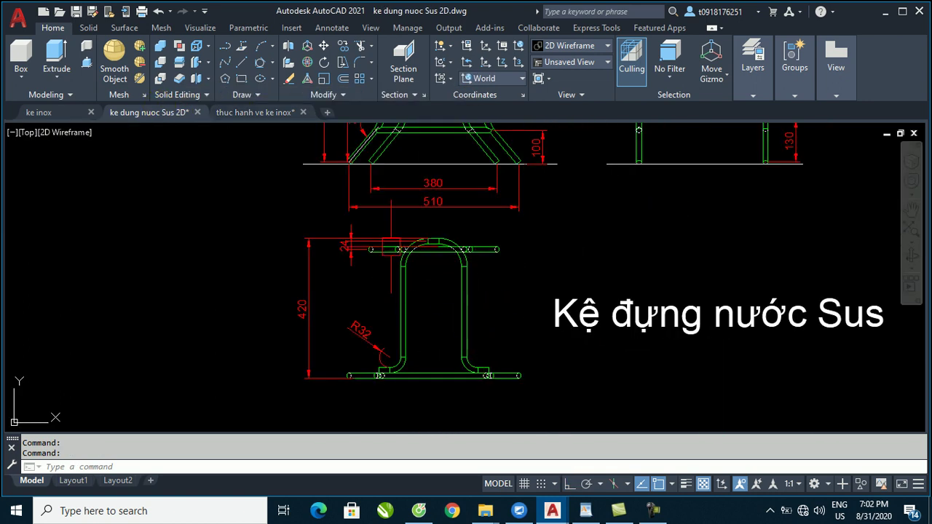
scroll(391, 250, up, 4)
scroll(420, 170, down, 2)
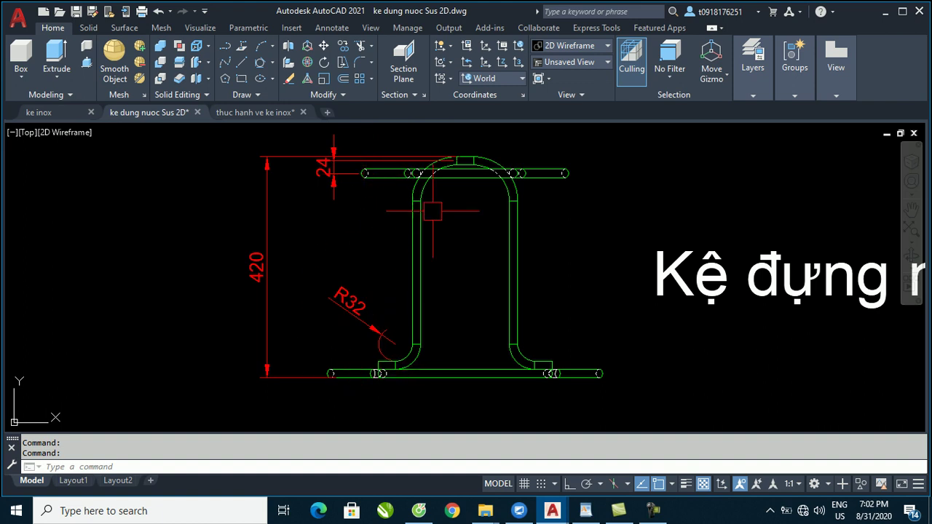
middle_drag(433, 211, 422, 238)
Dimension the 380 vertical distance between the tube ends, then return to thuc hanh ve ke inox.
text(dli)
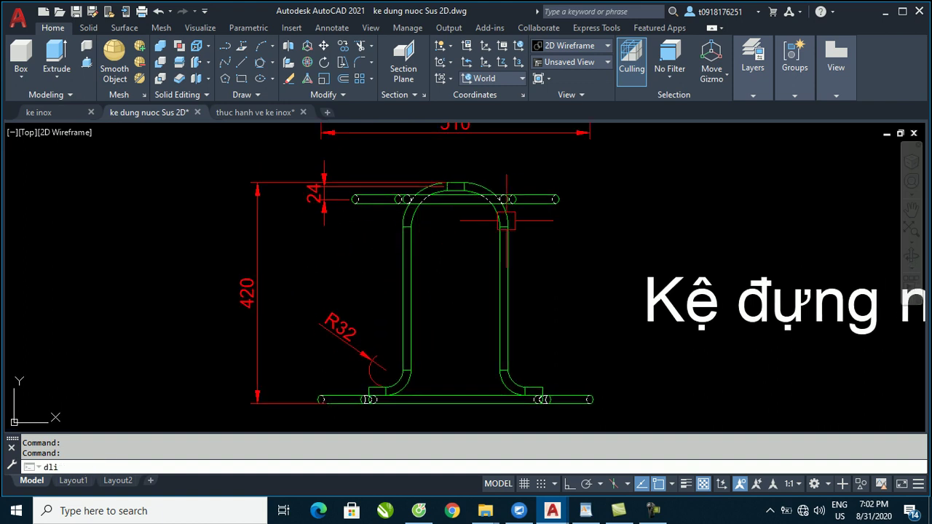
key(Return)
scroll(555, 204, up, 3)
scroll(558, 216, up, 2)
click(557, 216)
scroll(558, 214, down, 5)
scroll(604, 364, up, 3)
scroll(624, 335, up, 2)
click(626, 342)
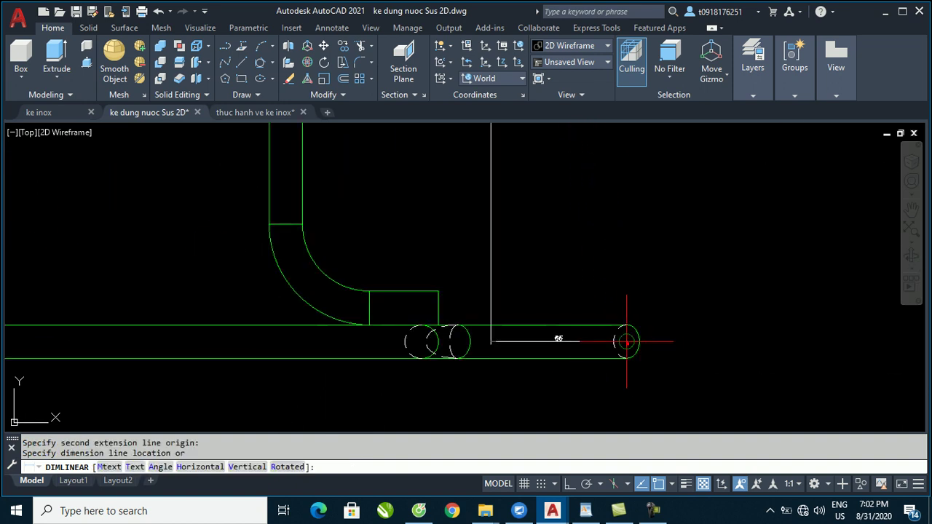
scroll(627, 218, down, 4)
scroll(612, 187, up, 5)
click(609, 171)
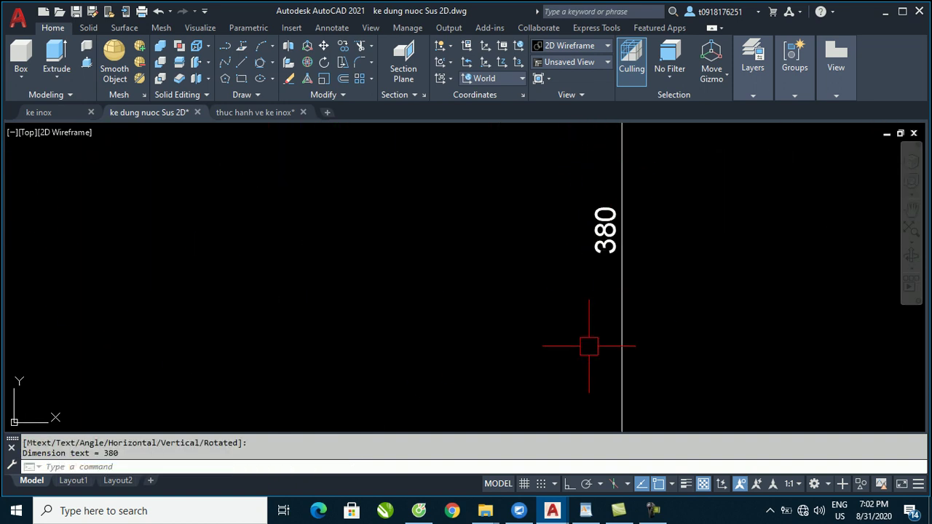
scroll(589, 347, down, 4)
scroll(565, 322, down, 1)
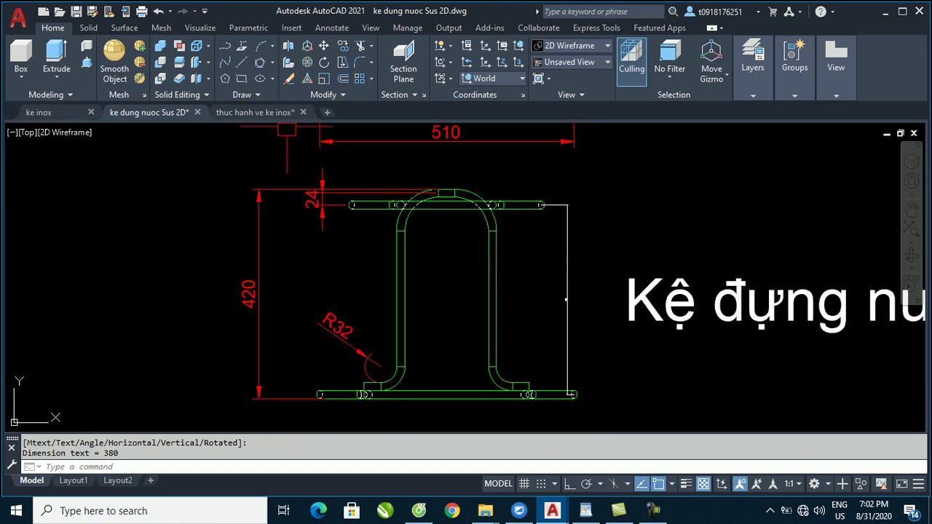
click(245, 112)
key(Escape)
Draw a radius-8 tube circle centred on the left vertical line.
scroll(401, 258, up, 3)
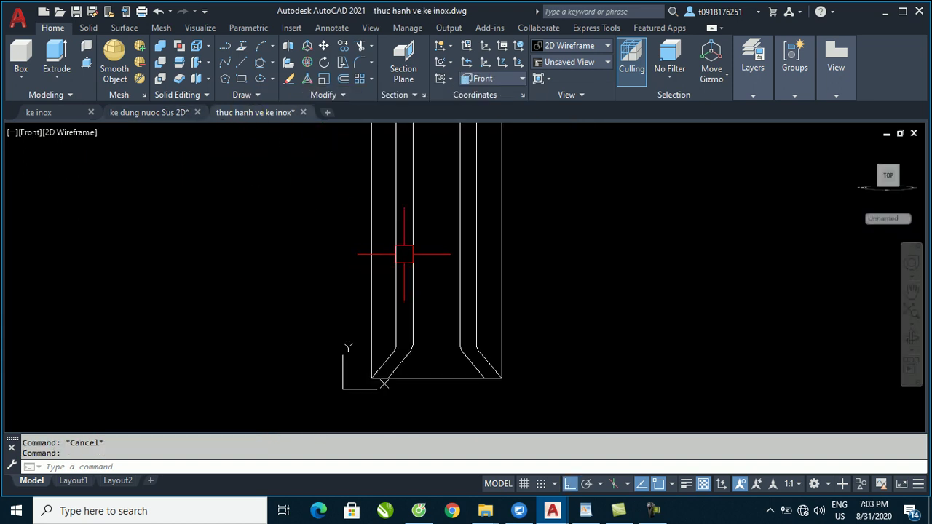
text(c)
key(Return)
scroll(401, 240, up, 1)
scroll(395, 208, up, 1)
click(378, 217)
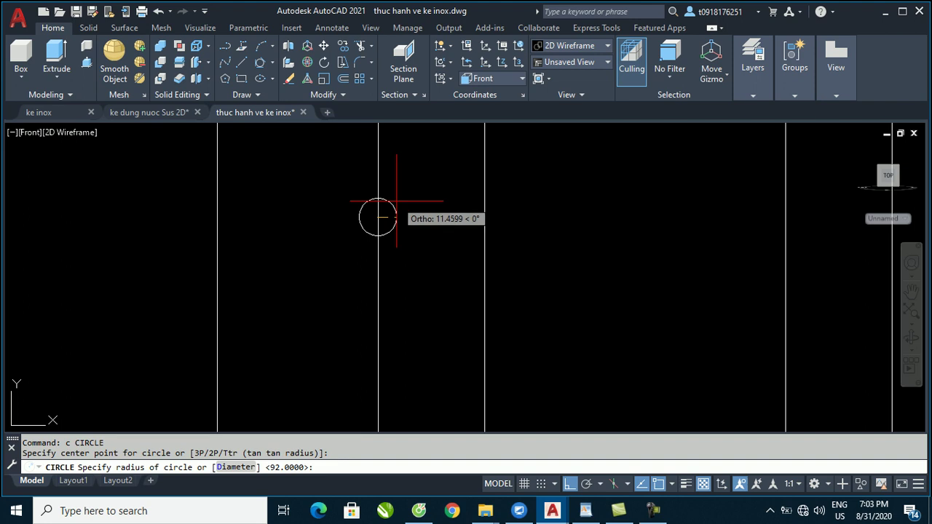
text(8)
key(Return)
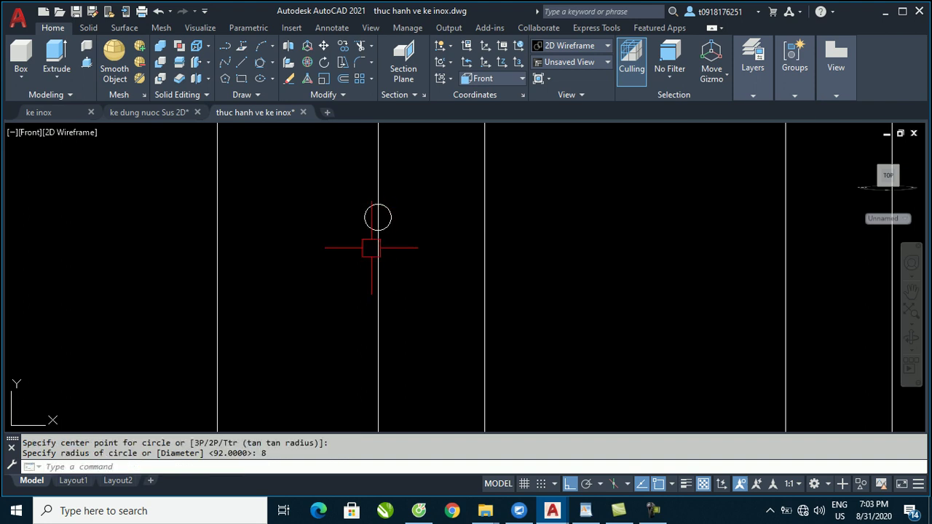
Copy the radius-8 circle to three more positions, giving four tube sections.
text(co)
key(Return)
click(327, 171)
click(423, 299)
key(Return)
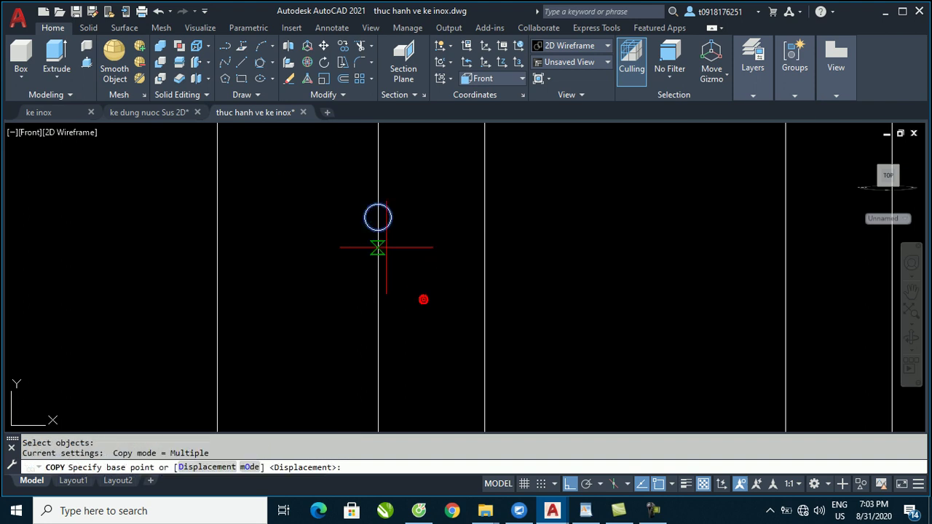
click(378, 217)
click(484, 217)
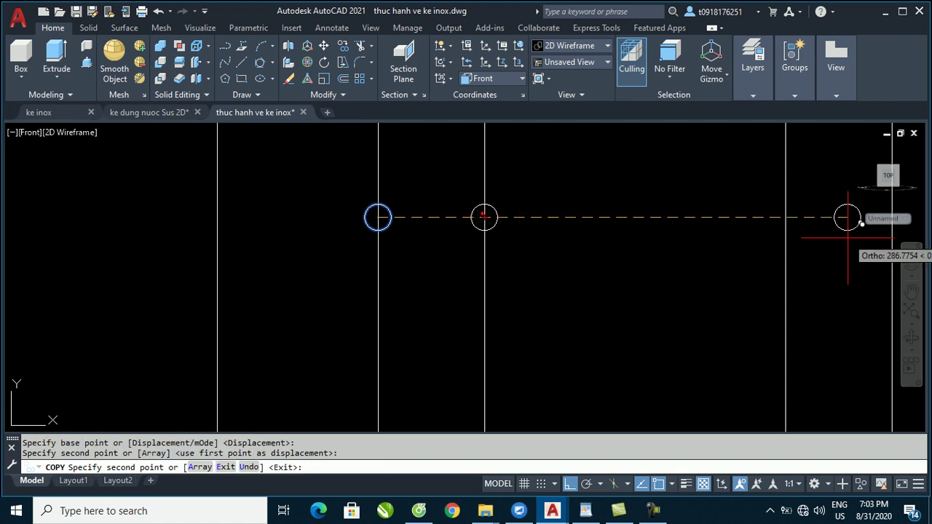
click(785, 217)
middle_drag(762, 233, 441, 292)
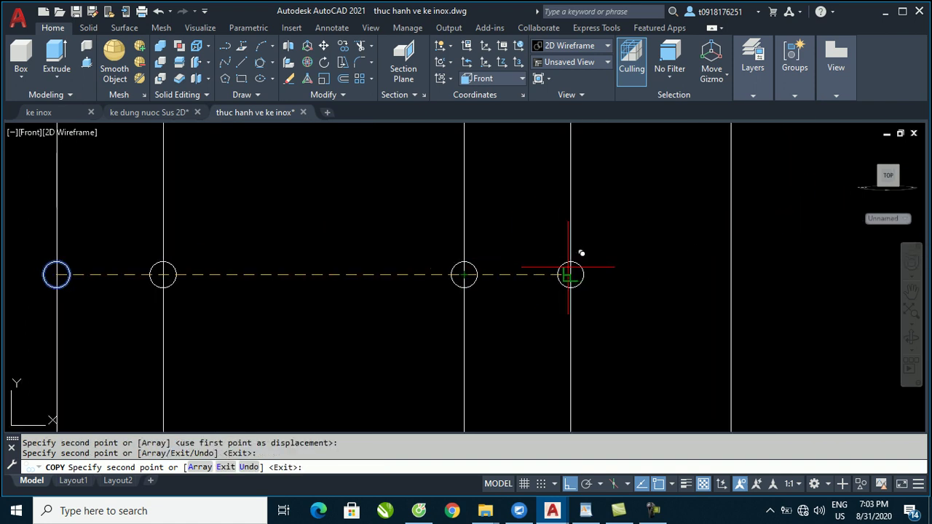
click(571, 275)
scroll(572, 275, down, 2)
scroll(589, 283, down, 3)
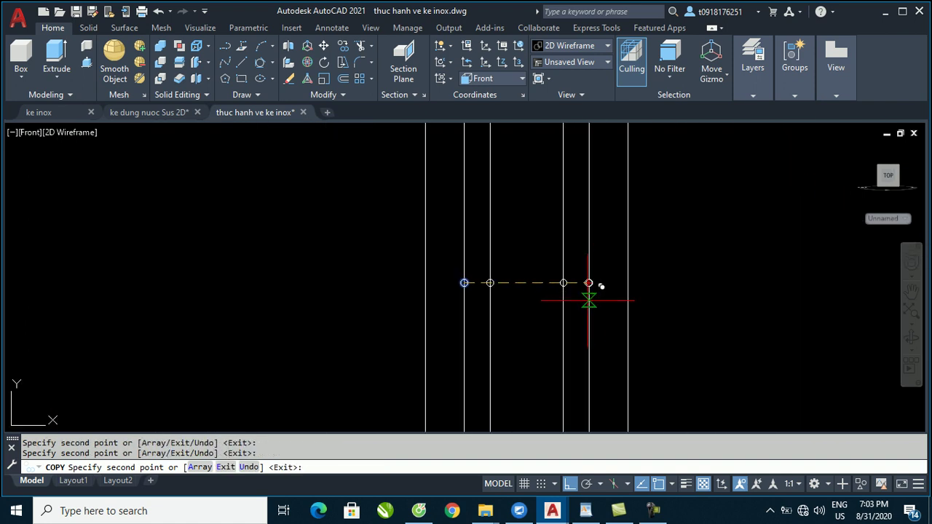
key(Escape)
key(Escape)
Move all four circles down together.
scroll(481, 295, down, 2)
scroll(443, 276, up, 2)
click(353, 239)
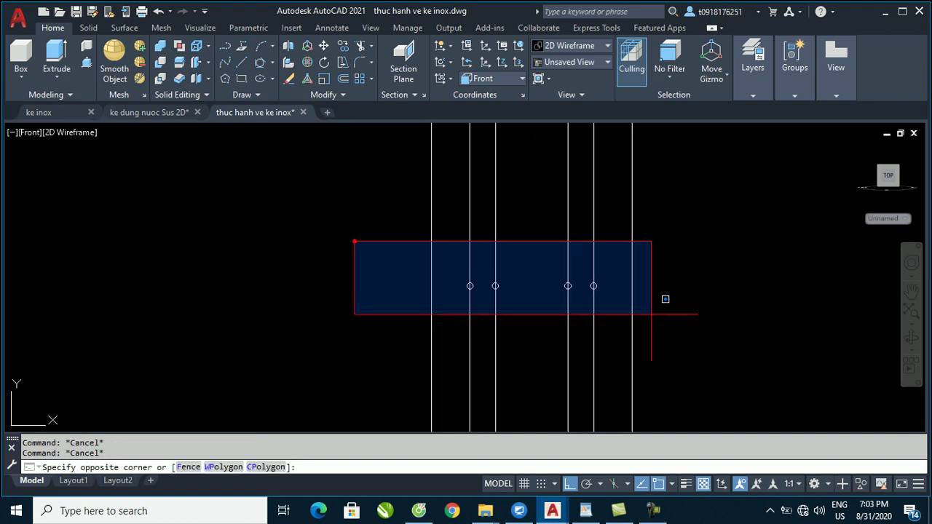
click(667, 320)
scroll(518, 241, down, 2)
scroll(519, 241, down, 3)
text(m)
key(Return)
click(534, 262)
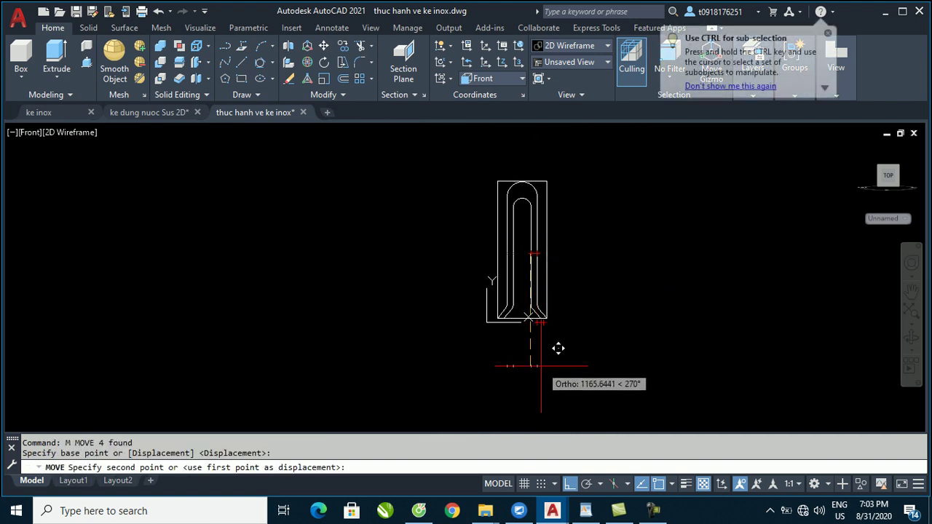
scroll(534, 371, up, 4)
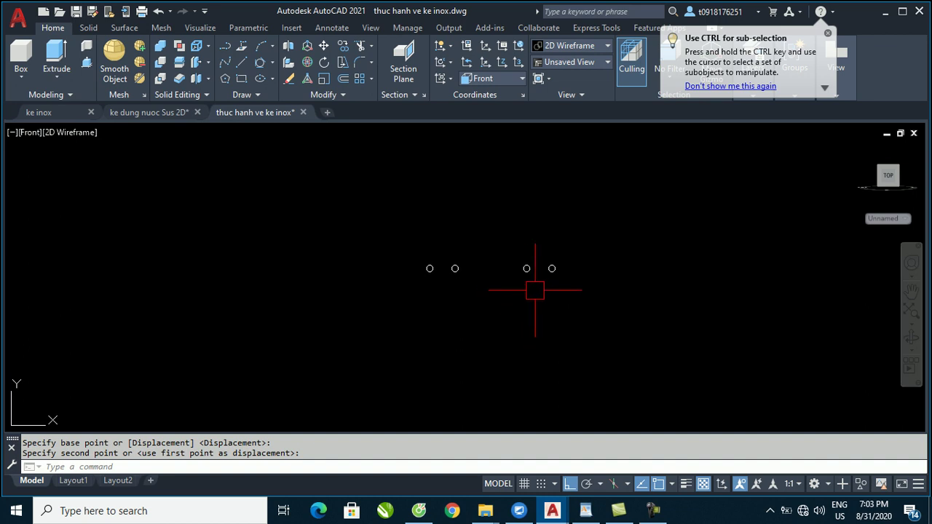
Move the two inner circles up 380 units.
click(535, 290)
click(452, 233)
text(m)
key(Return)
click(631, 260)
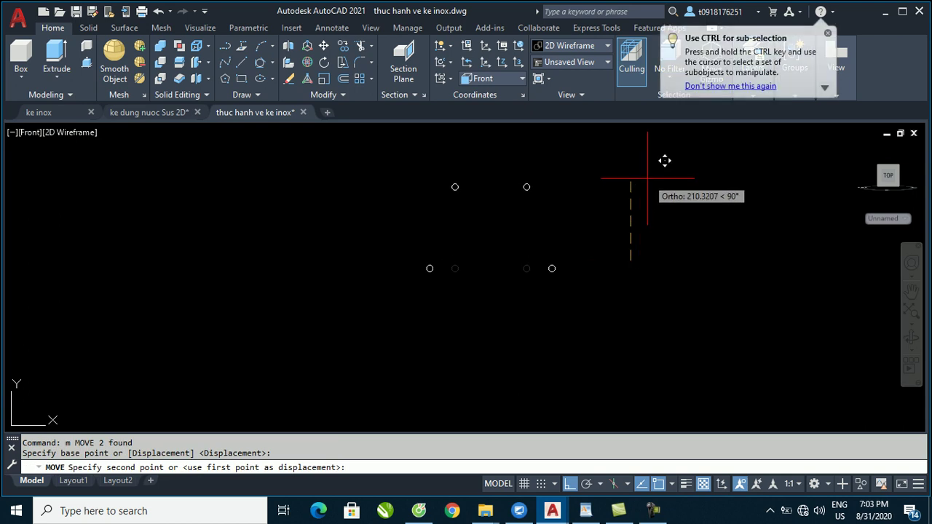
key(Return)
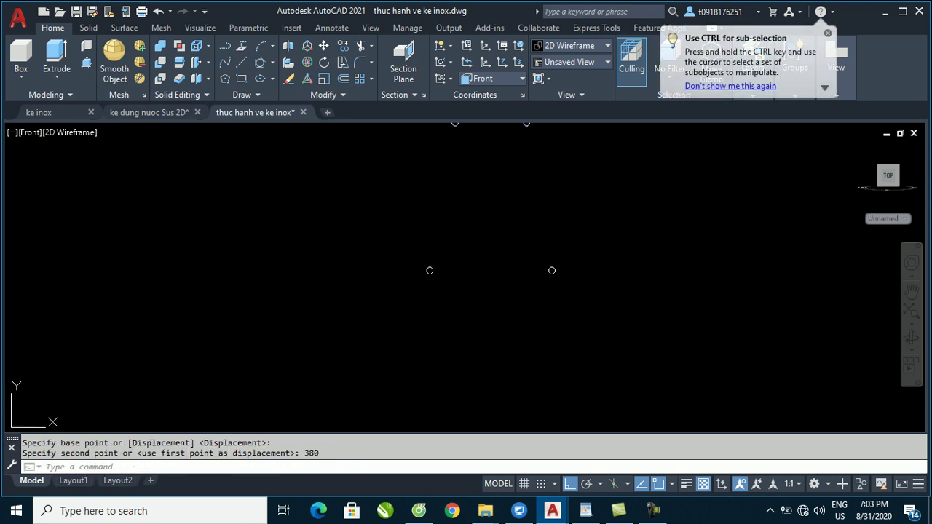
middle_drag(463, 274, 453, 353)
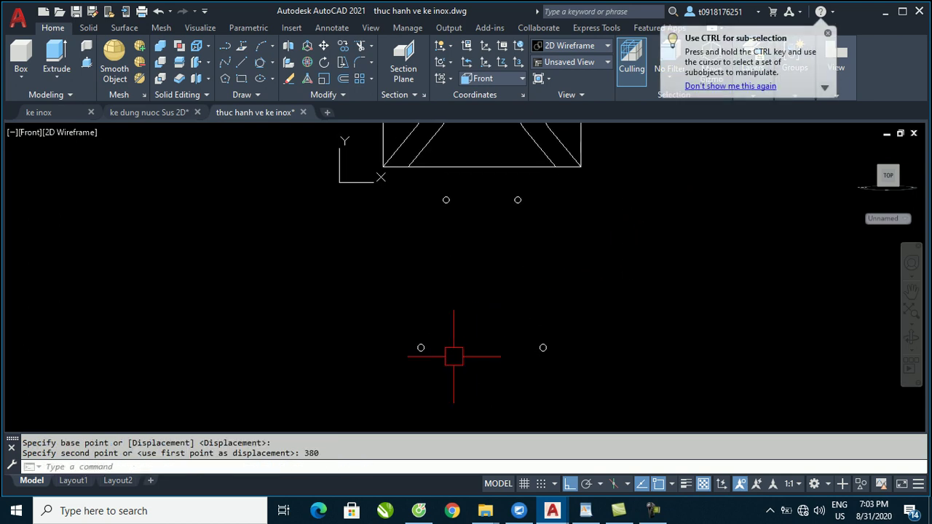
Review the top bar, elevations and 24 bend dimension on the ke dung nuoc Sus 2D reference.
click(152, 112)
scroll(359, 386, up, 2)
scroll(364, 385, up, 2)
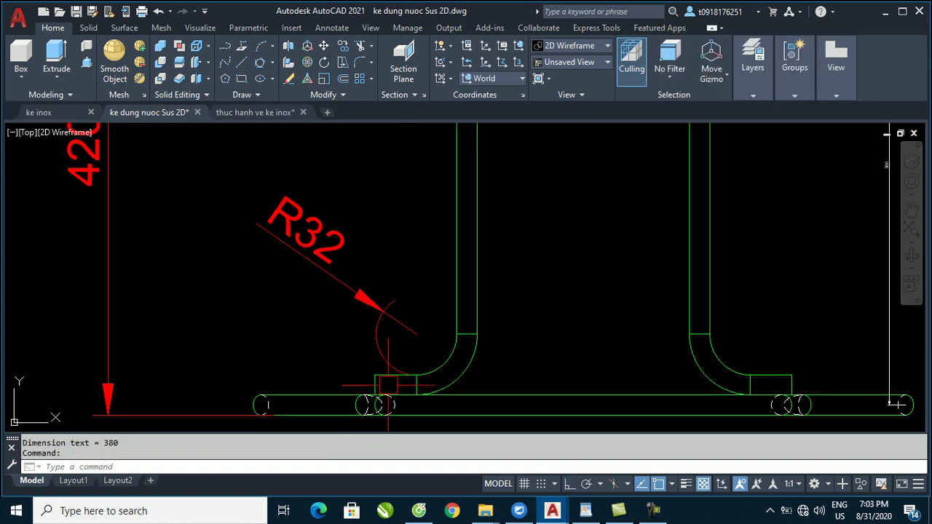
scroll(459, 269, down, 5)
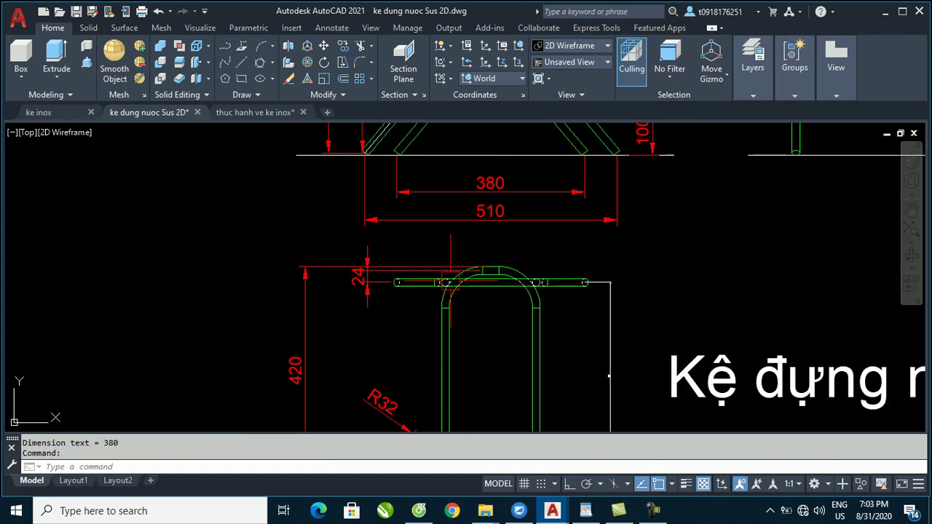
middle_drag(542, 339, 544, 225)
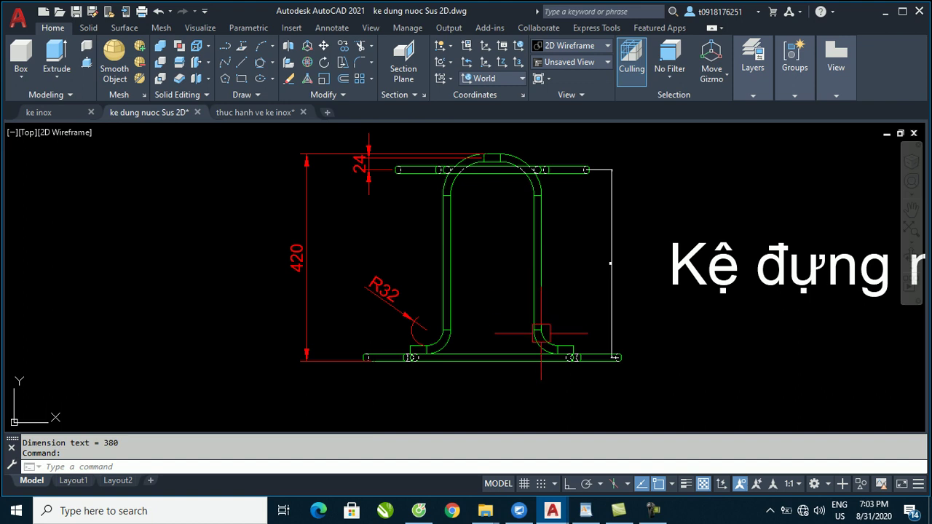
scroll(572, 356, down, 2)
scroll(568, 361, down, 2)
middle_drag(561, 284, 557, 376)
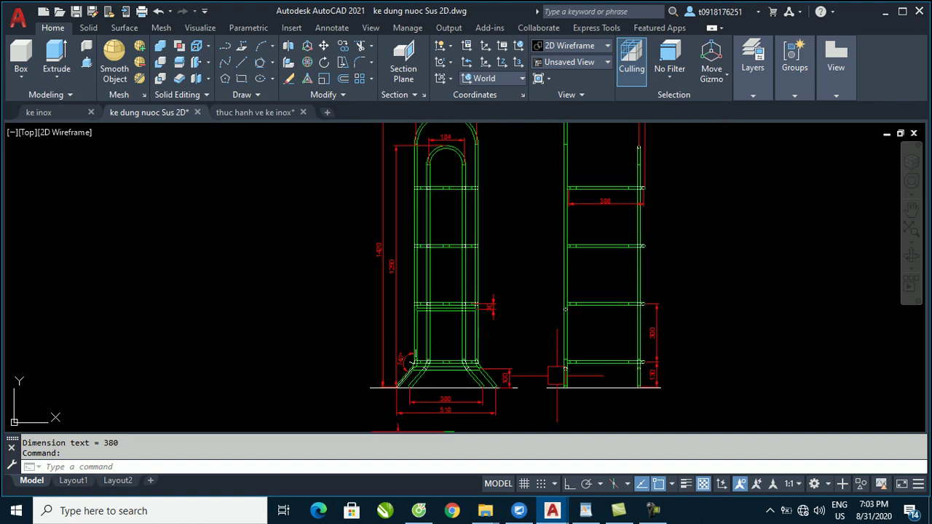
middle_drag(565, 309, 562, 125)
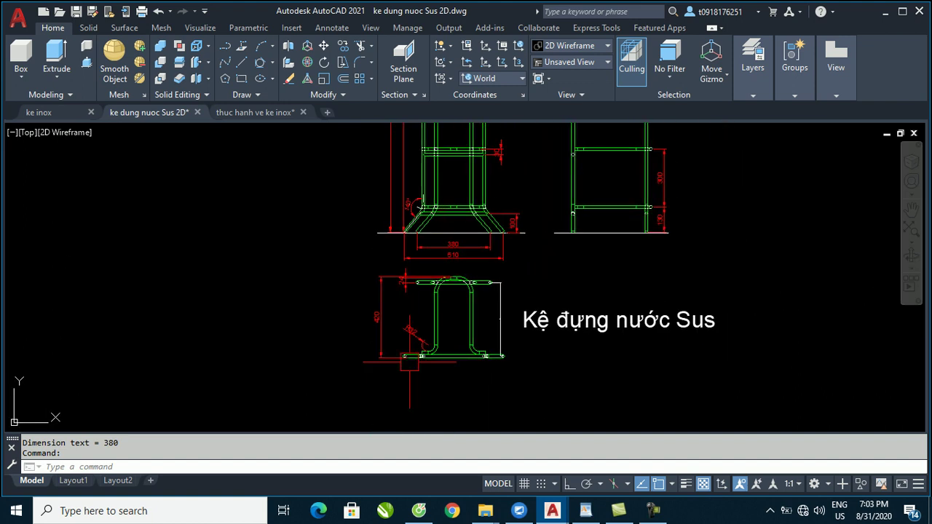
scroll(393, 414, up, 6)
middle_drag(501, 206, 480, 348)
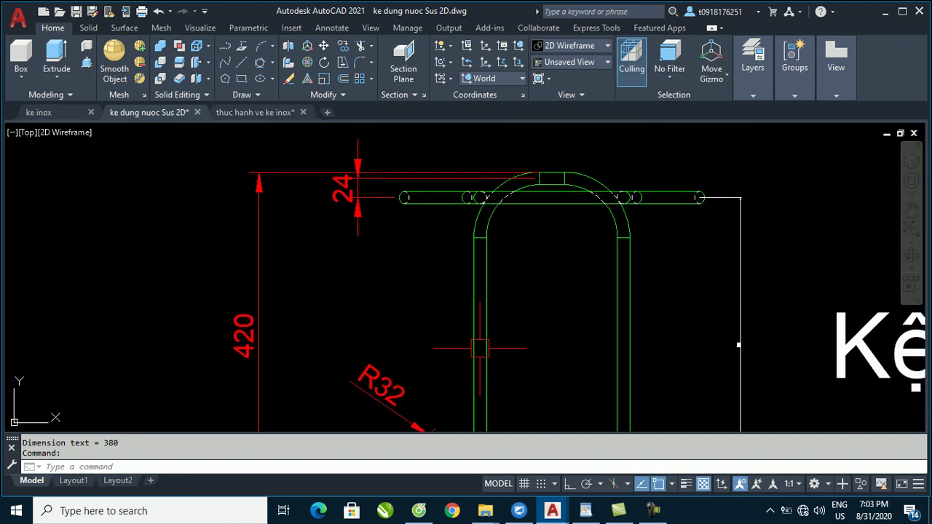
scroll(610, 190, down, 3)
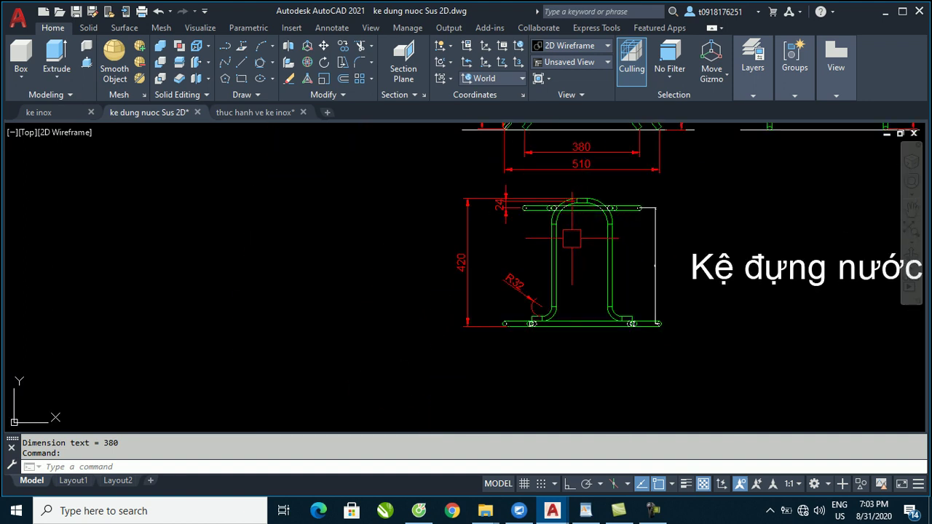
scroll(548, 208, up, 2)
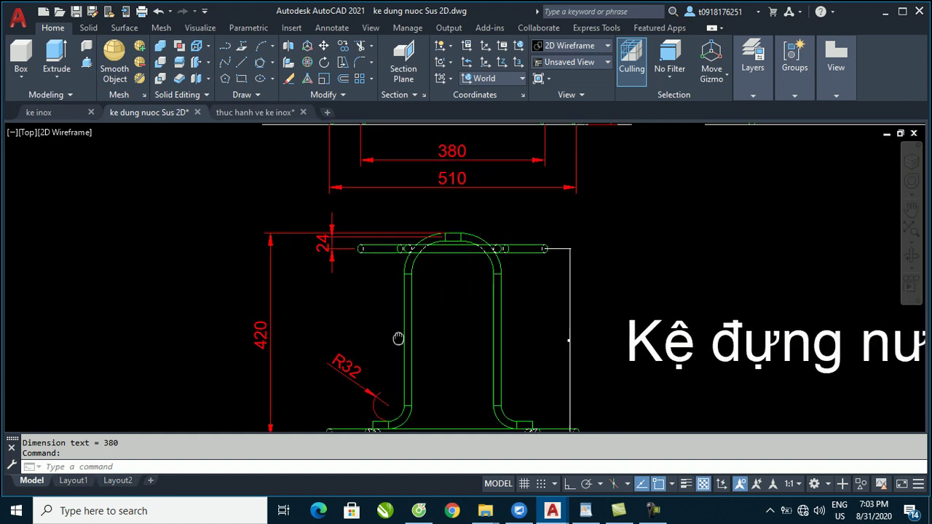
middle_drag(543, 299, 357, 339)
scroll(331, 418, up, 1)
scroll(328, 407, up, 1)
scroll(324, 386, up, 2)
scroll(318, 347, up, 1)
scroll(324, 367, up, 1)
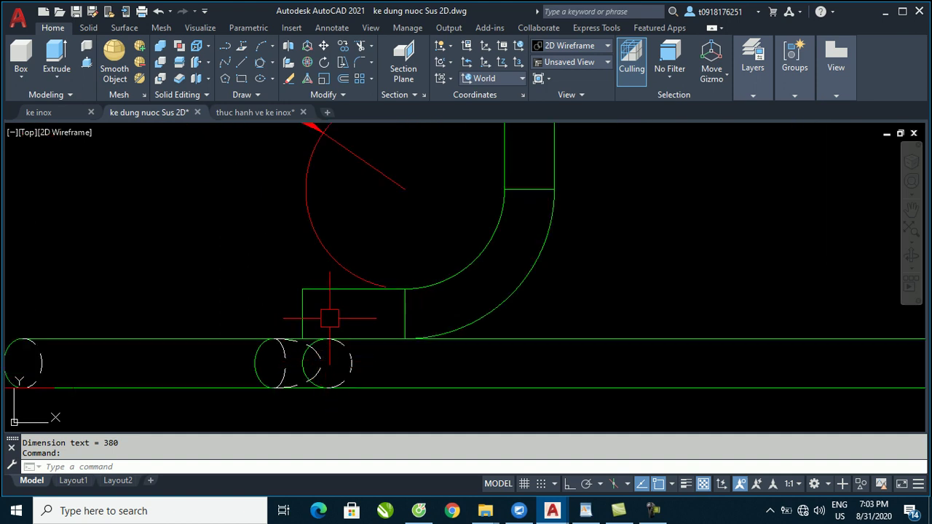
scroll(330, 318, down, 2)
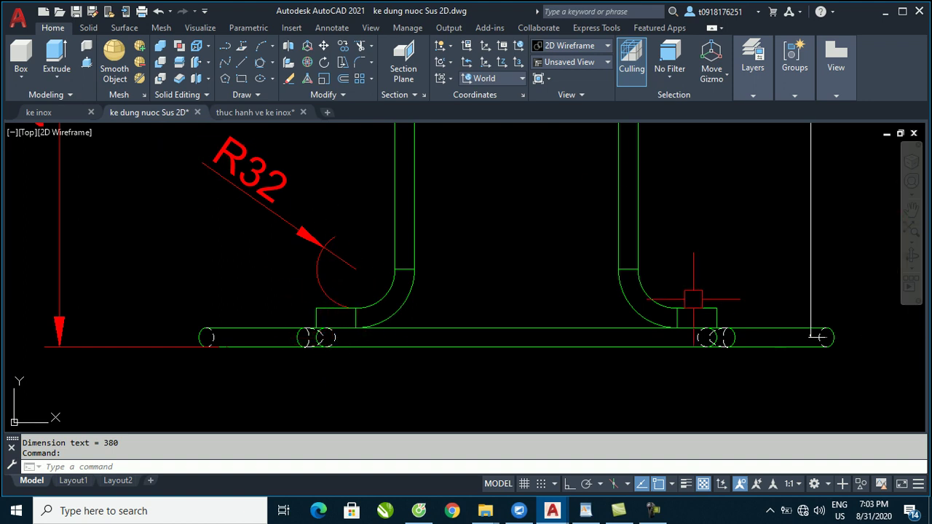
Back in thuc hanh ve ke inox, start a line from the left tube circle.
click(256, 112)
scroll(422, 347, up, 2)
text(l)
key(space)
Draw a horizontal line between the two lower circles.
click(391, 327)
scroll(342, 331, up, 1)
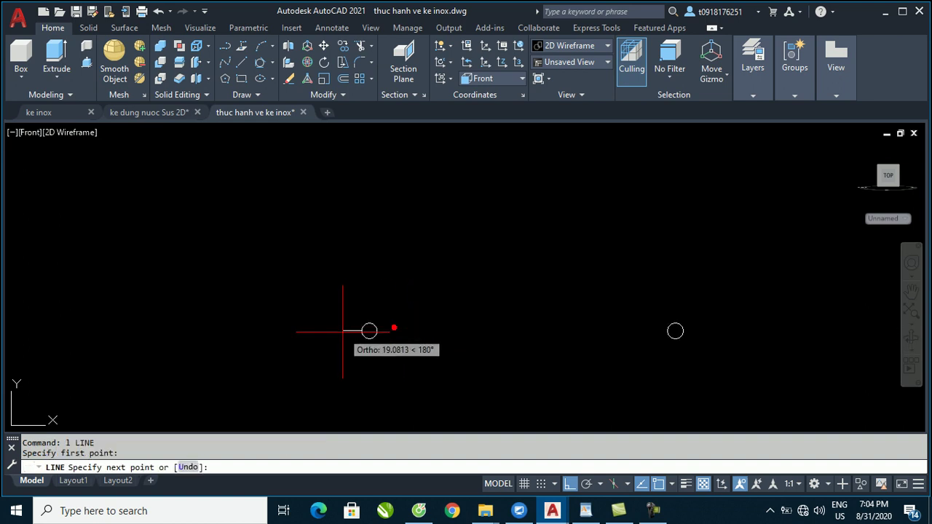
scroll(686, 332, up, 2)
click(662, 332)
key(Escape)
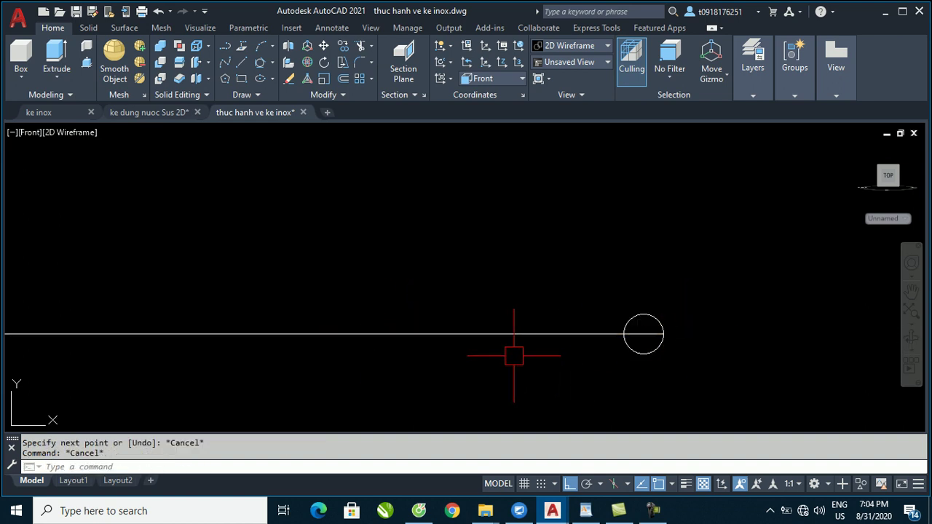
Offset that line 16 units upward.
text(o)
key(space)
text(6)
key(space)
click(535, 333)
click(543, 275)
scroll(574, 318, down, 2)
key(Escape)
key(Escape)
Erase the original lower line.
click(422, 318)
text(e)
key(space)
middle_drag(328, 349, 317, 406)
Break the offset bar to leave a gap in its middle.
text(br)
key(space)
click(396, 357)
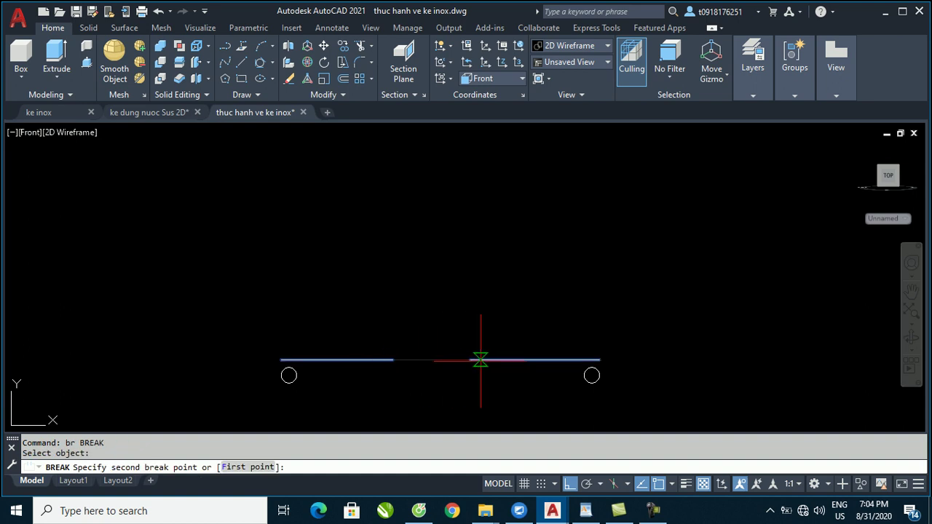
click(484, 360)
scroll(425, 388, down, 3)
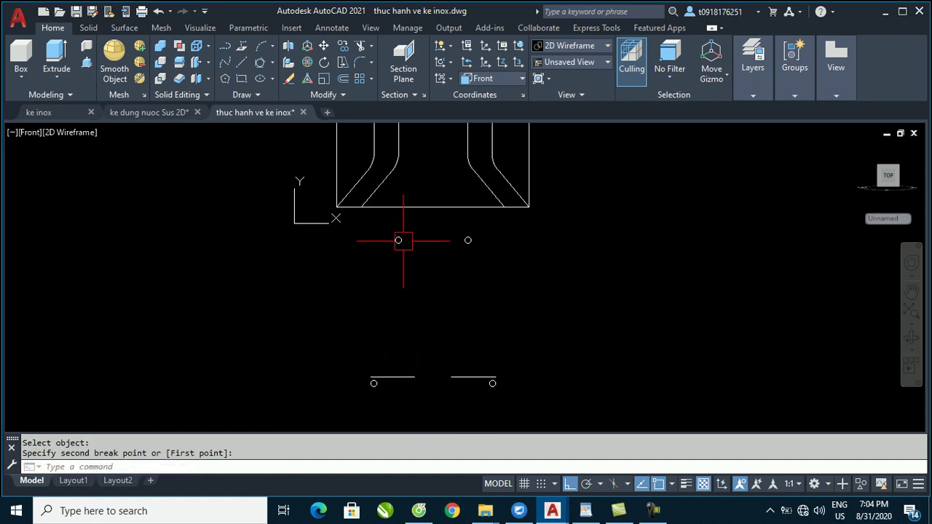
scroll(401, 274, up, 3)
Draw a vertical line down from the upper left circle.
text(l)
key(space)
scroll(400, 245, up, 1)
scroll(400, 245, up, 2)
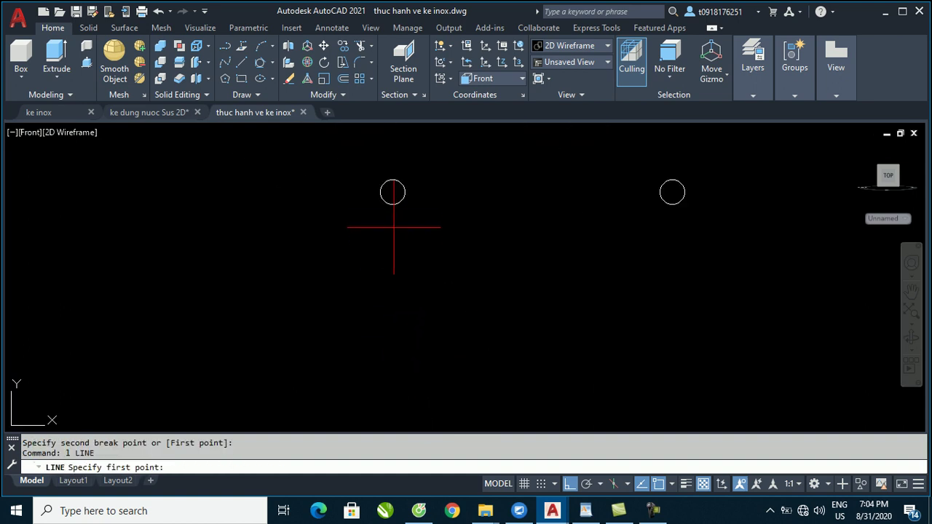
click(392, 204)
scroll(393, 204, down, 5)
click(394, 287)
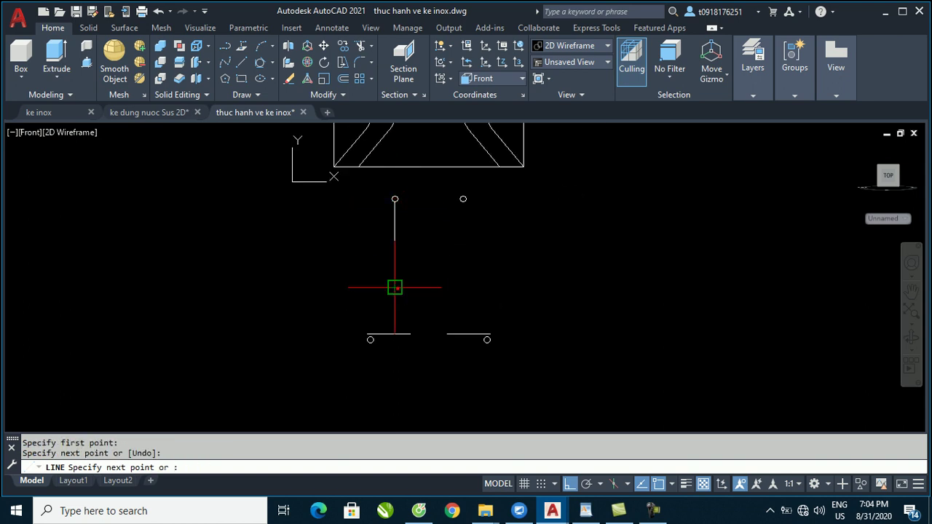
key(Escape)
Draw a vertical line down from the upper right circle, then return to the ke dung nuoc Sus 2D reference.
text(l)
key(space)
scroll(452, 216, up, 4)
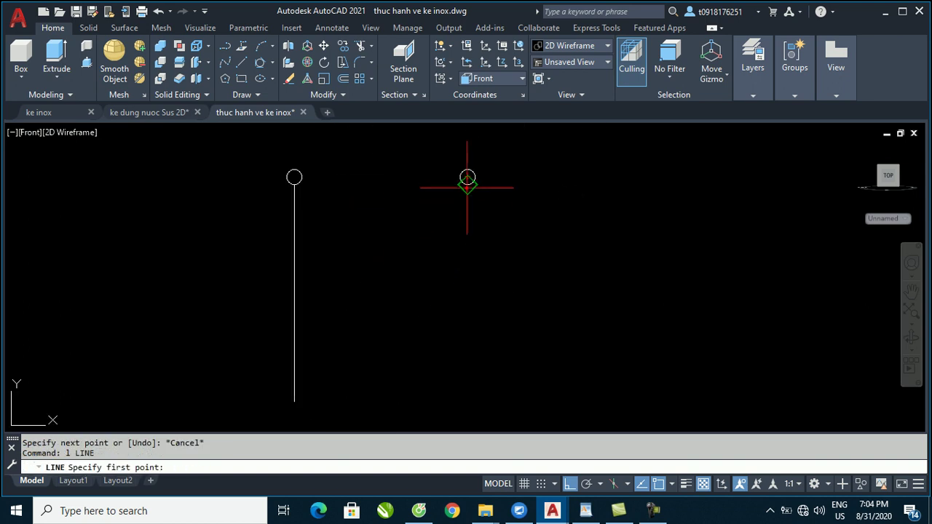
click(468, 177)
click(467, 384)
key(Escape)
scroll(488, 204, down, 4)
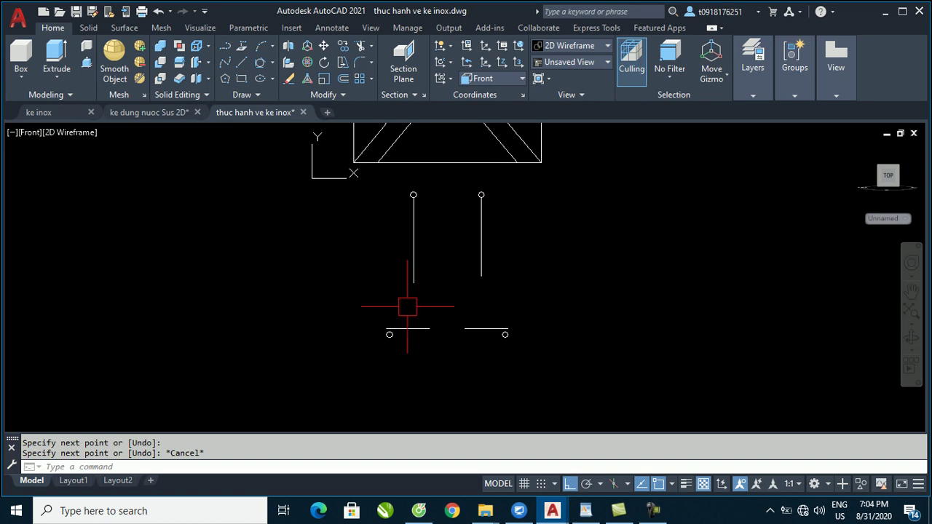
click(171, 113)
Try a line from the top bar edge with Ortho, cancel it, and return to thuc hanh ve ke inox.
scroll(420, 343, down, 1)
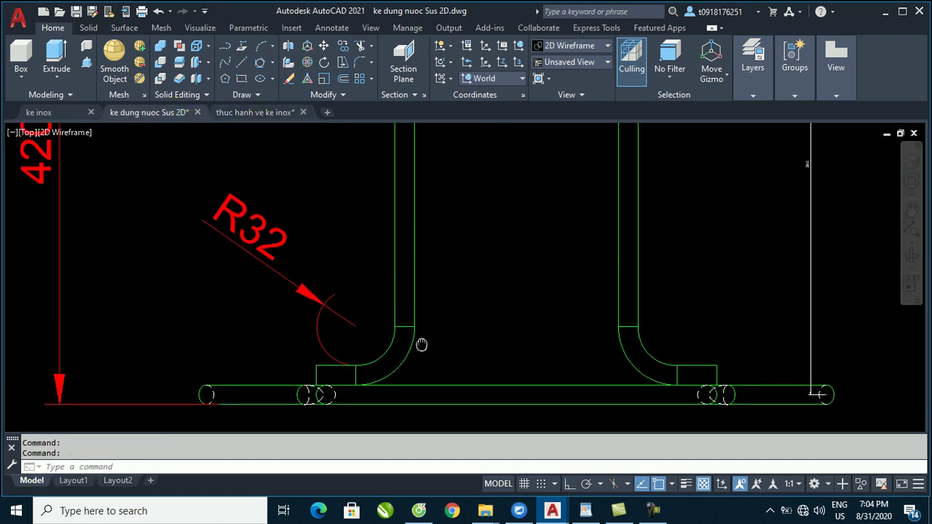
scroll(419, 338, down, 3)
scroll(410, 214, up, 2)
text(l)
key(space)
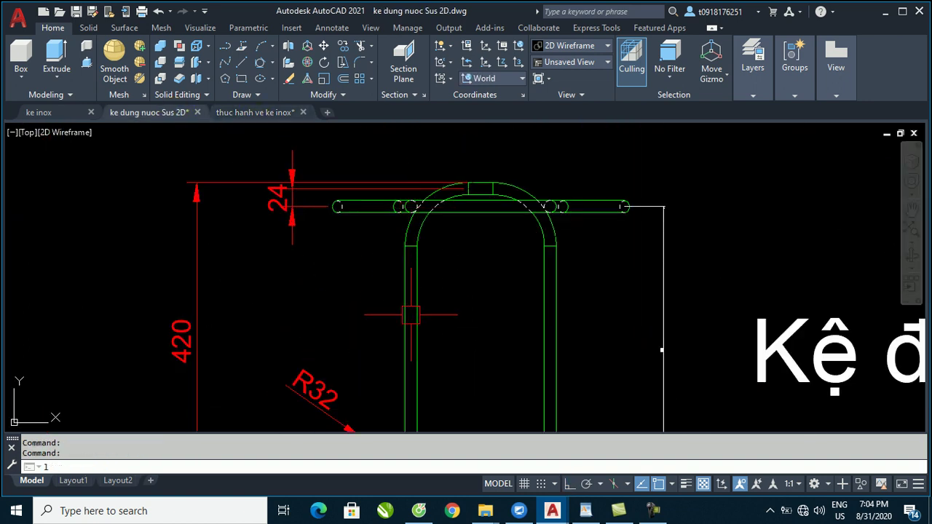
scroll(408, 202, up, 2)
click(408, 205)
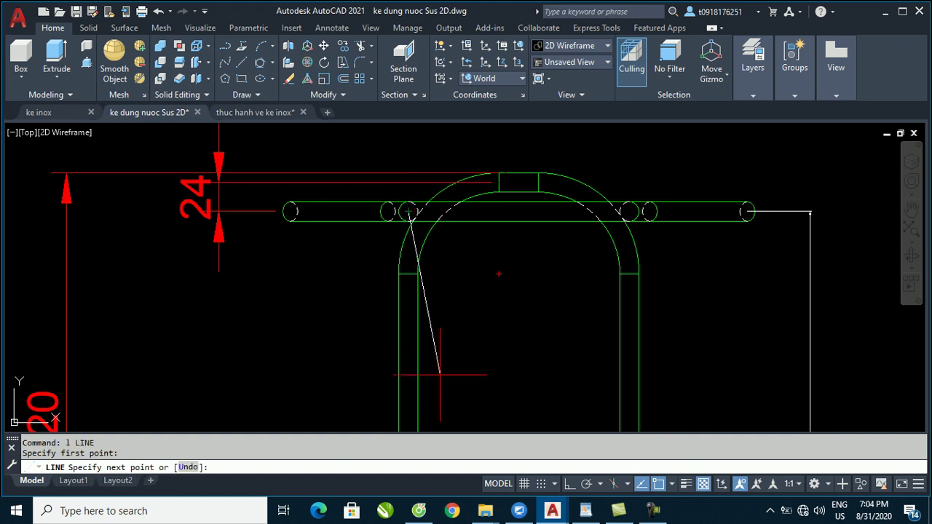
key(F8)
key(Escape)
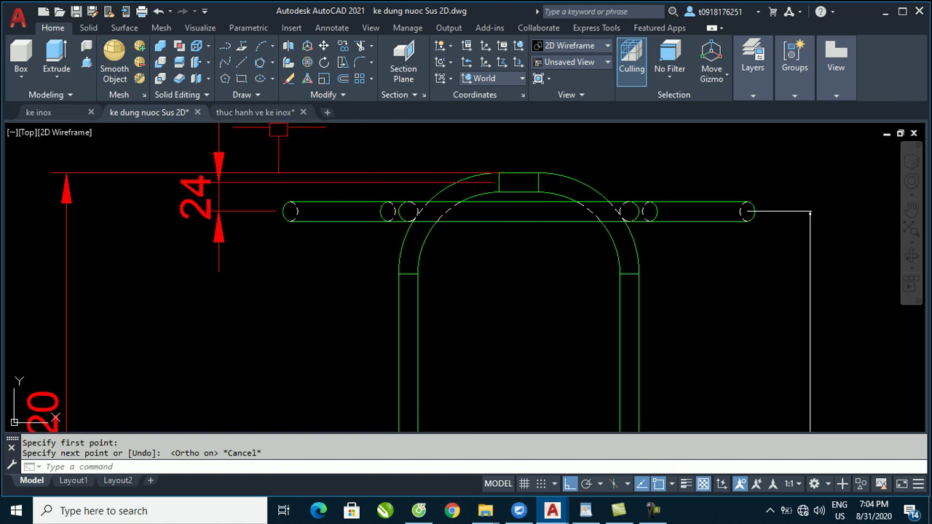
click(255, 112)
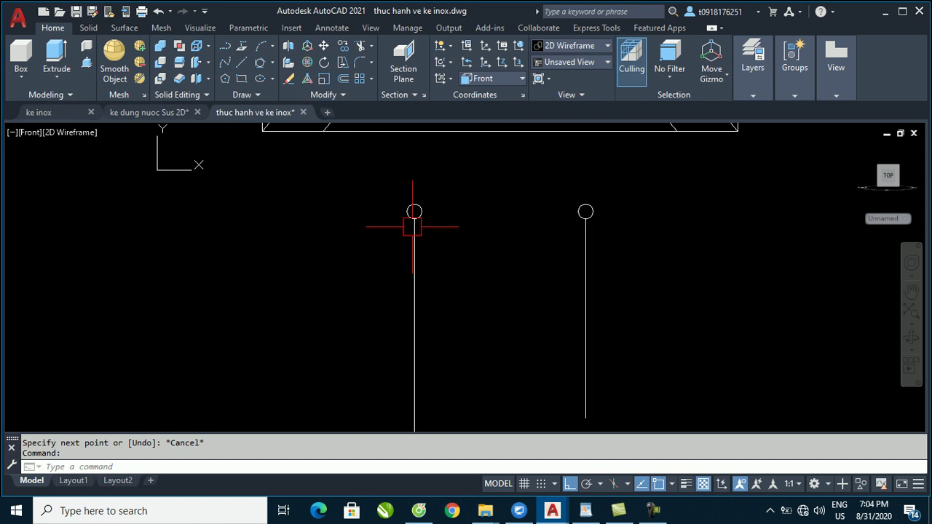
Draw a line joining the centres of the two upper circles.
text(l)
key(Return)
scroll(413, 210, up, 2)
click(417, 211)
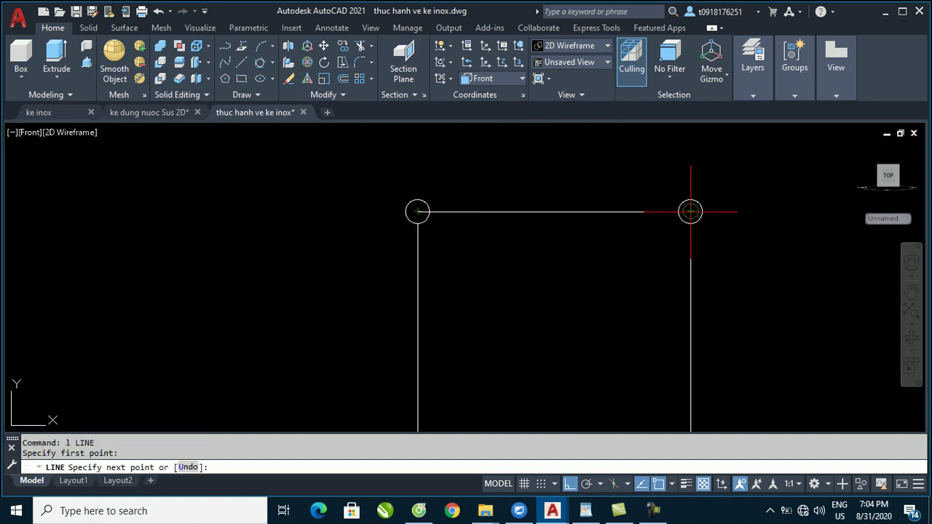
key(Escape)
Move the line up 24 by its midpoint grip, then return to the reference drawing.
click(572, 197)
click(551, 215)
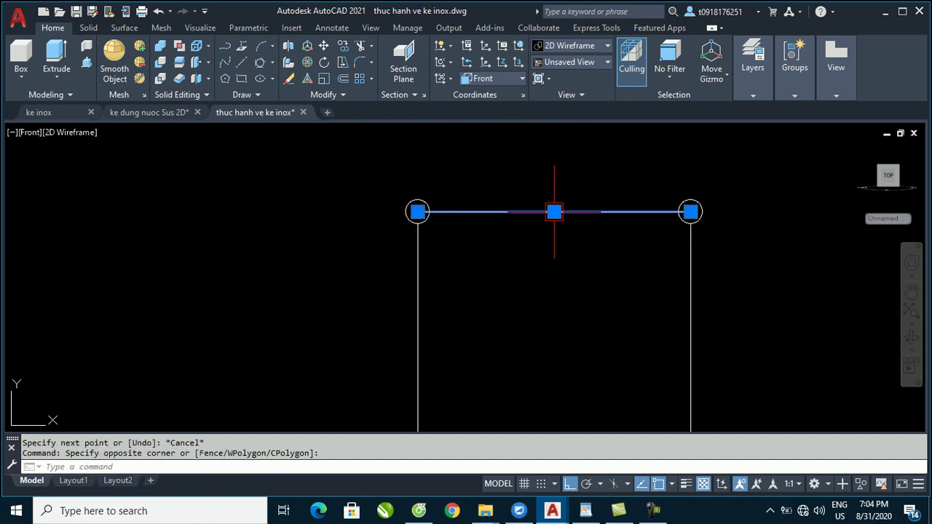
click(554, 211)
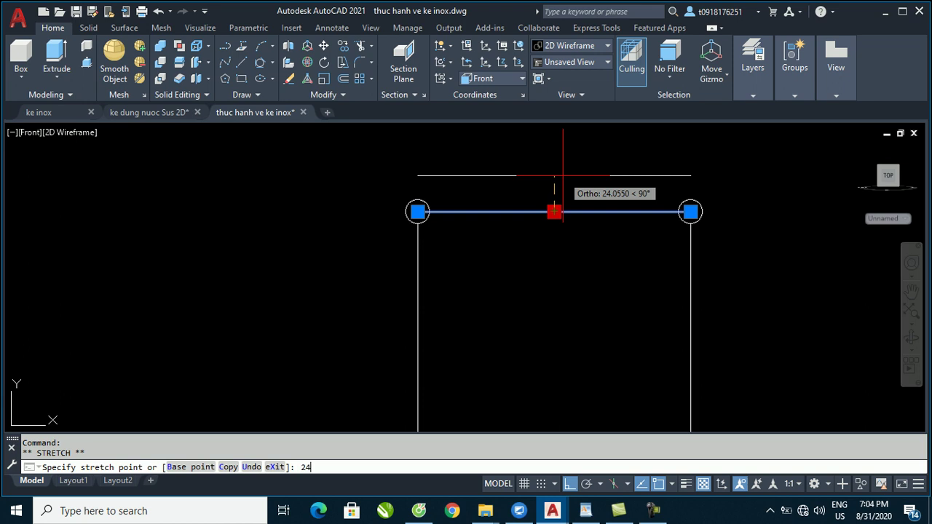
key(Return)
scroll(436, 186, down, 1)
key(Escape)
key(Escape)
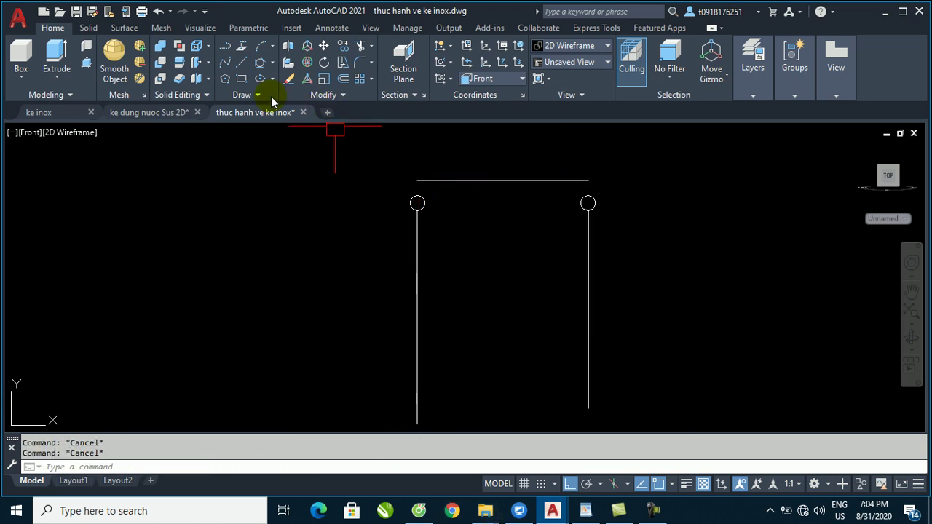
click(164, 113)
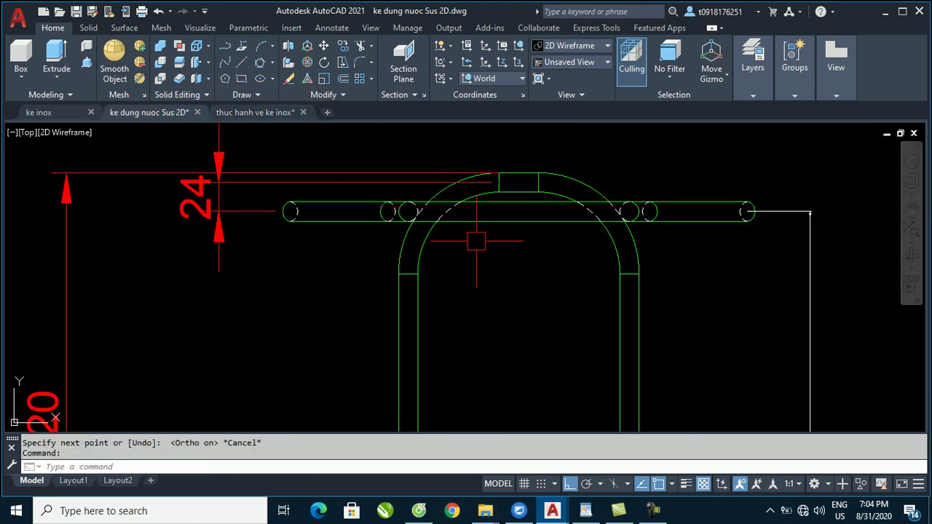
Zoom into the reference's left tube-arch junction, then return to the thuc hanh ve ke inox drawing.
scroll(418, 213, up, 2)
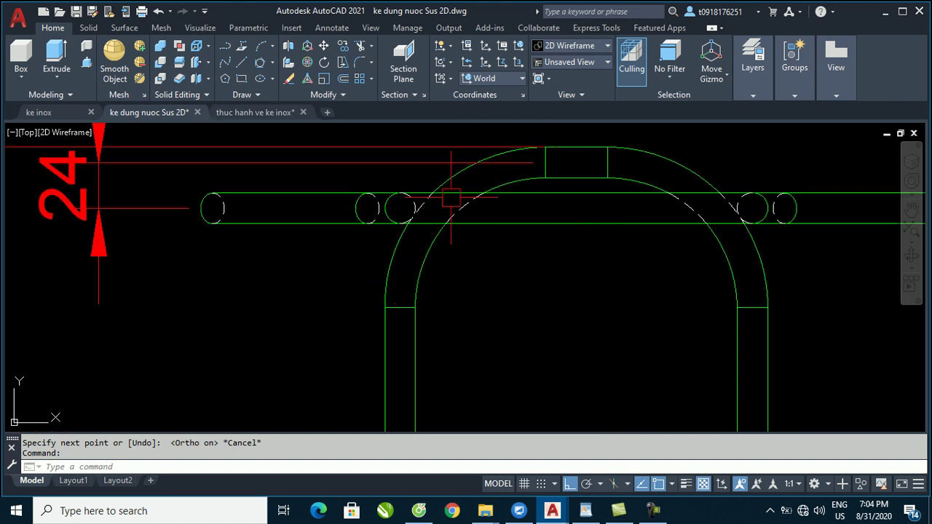
scroll(415, 216, up, 2)
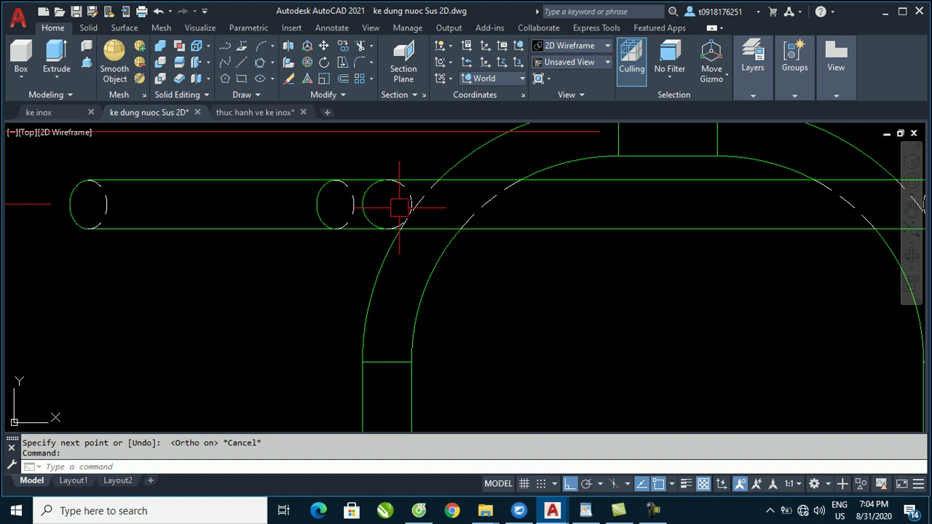
scroll(399, 207, down, 2)
scroll(412, 214, up, 2)
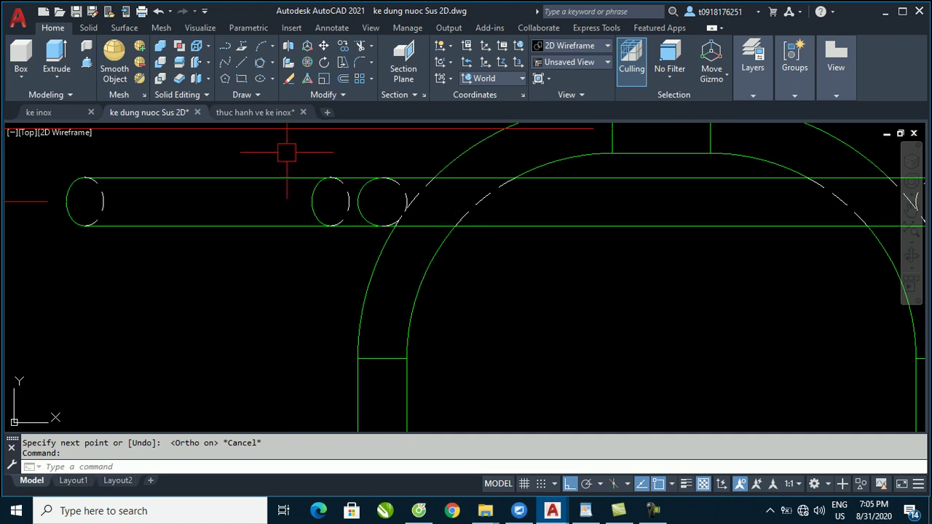
click(257, 113)
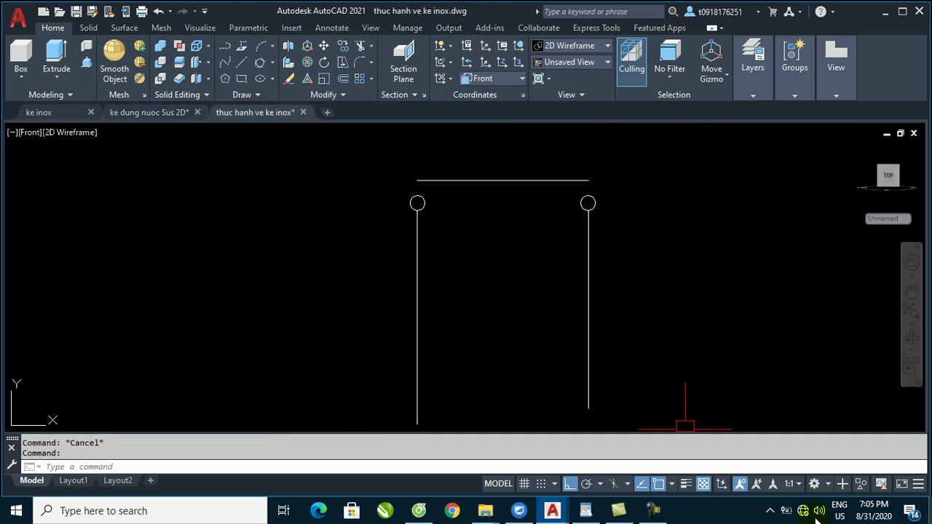
Offset the upper left circle 8 units outward into a larger helper circle.
scroll(416, 208, up, 2)
scroll(409, 207, up, 2)
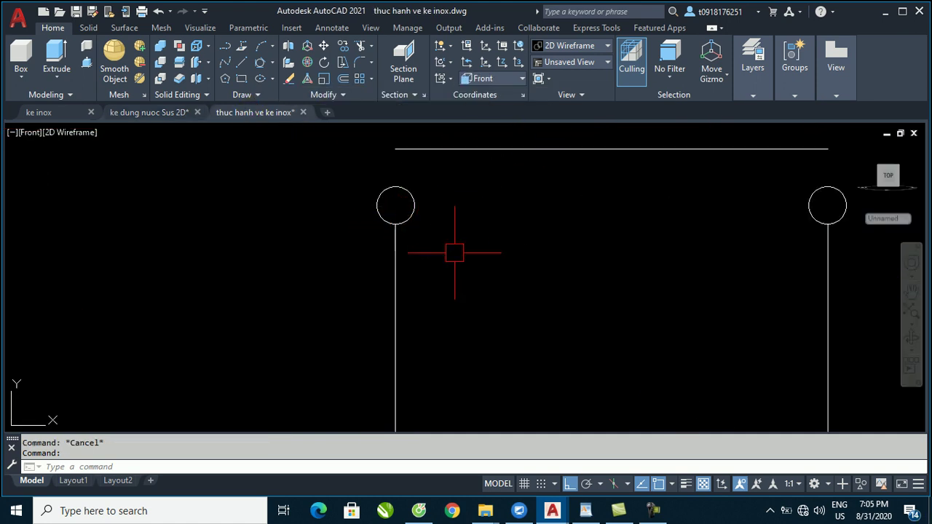
text(o)
key(Return)
key(Return)
click(415, 206)
click(441, 222)
key(Escape)
scroll(440, 195, down, 4)
key(Escape)
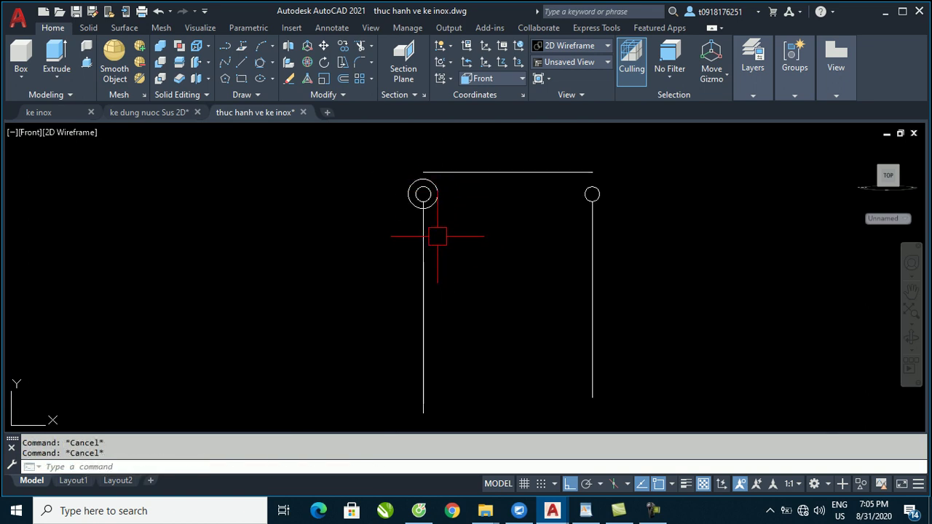
Draw a Tan-Tan-Tan circle touching the top line, the helper circle and the left upright.
click(495, 173)
click(439, 195)
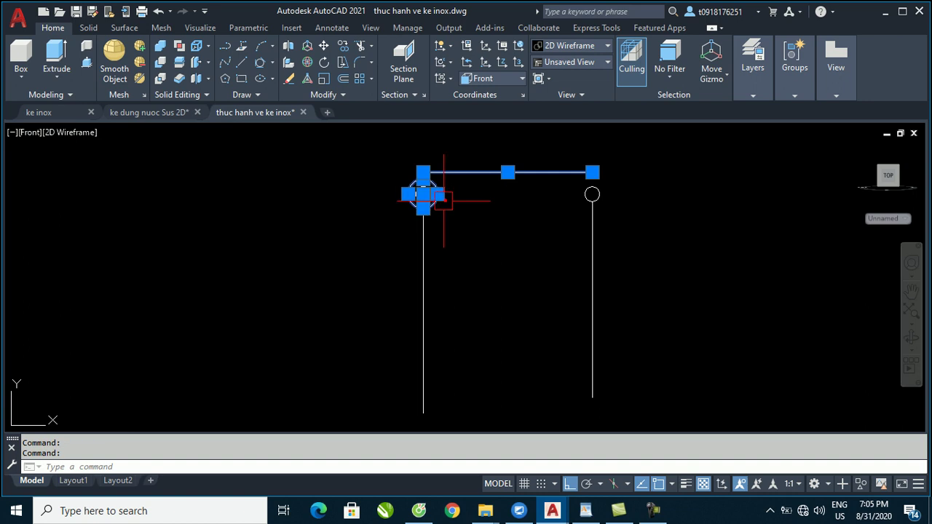
click(422, 264)
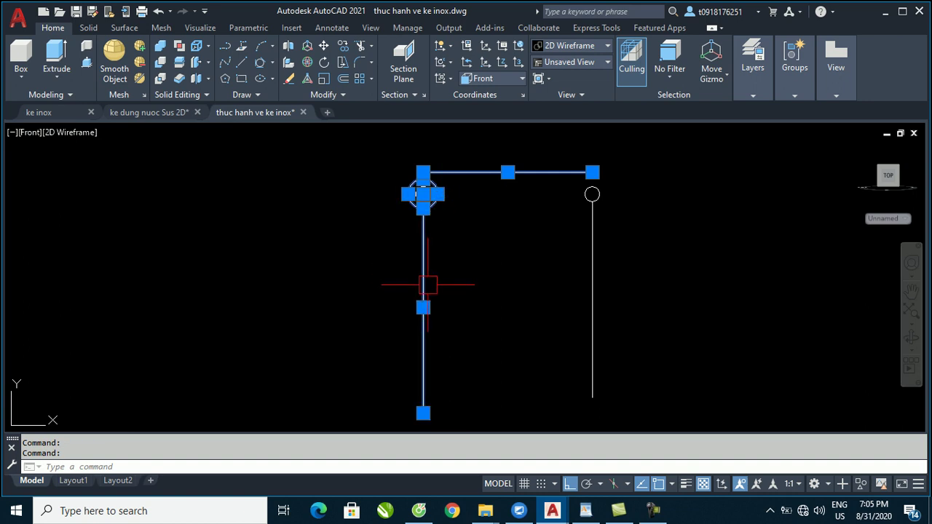
key(Escape)
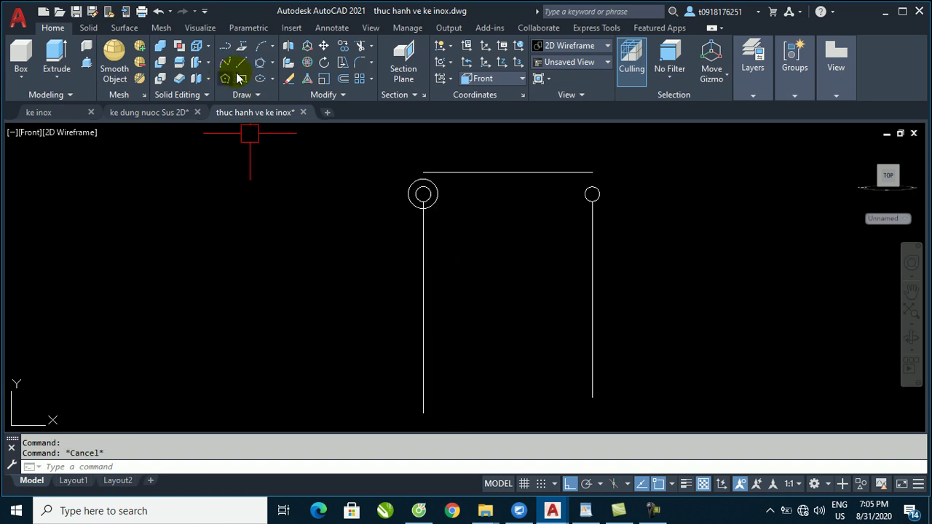
click(260, 64)
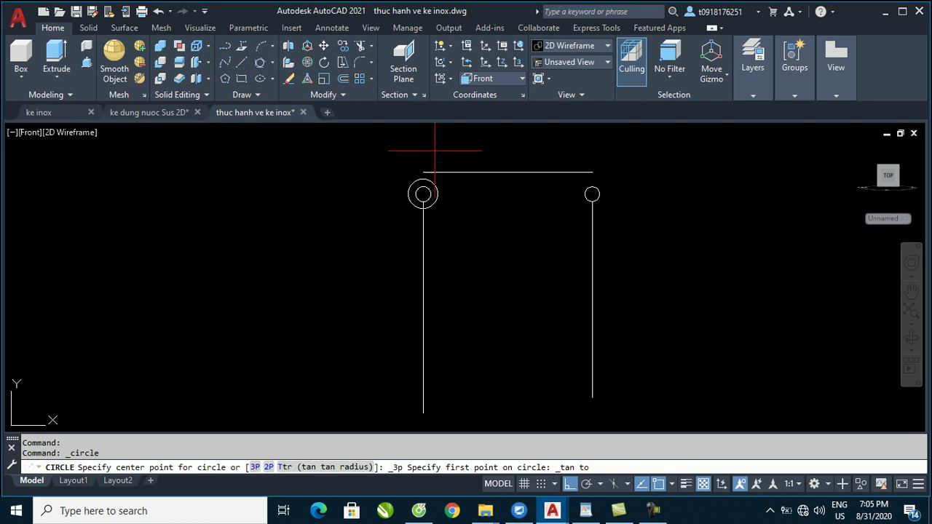
click(473, 170)
scroll(449, 197, up, 2)
click(437, 202)
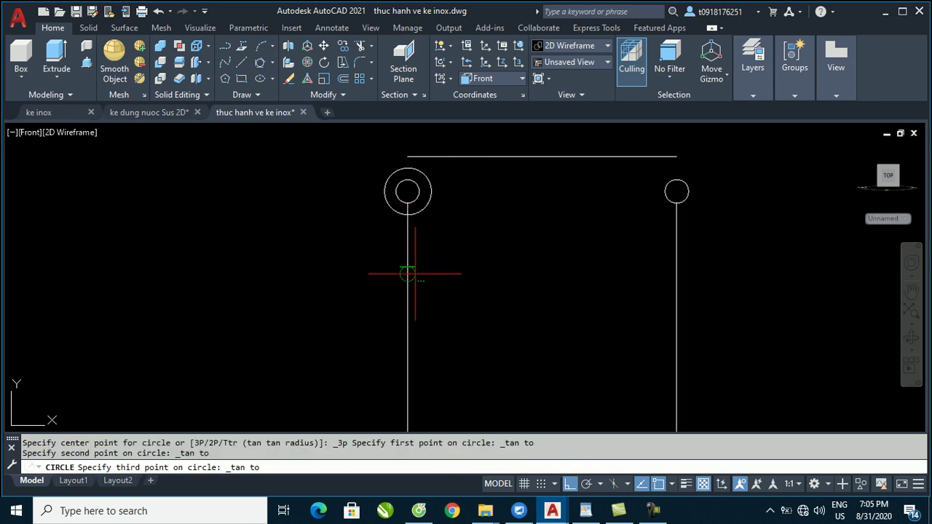
click(407, 274)
Trim the tangent circle down to the corner arc.
text(t)
key(Return)
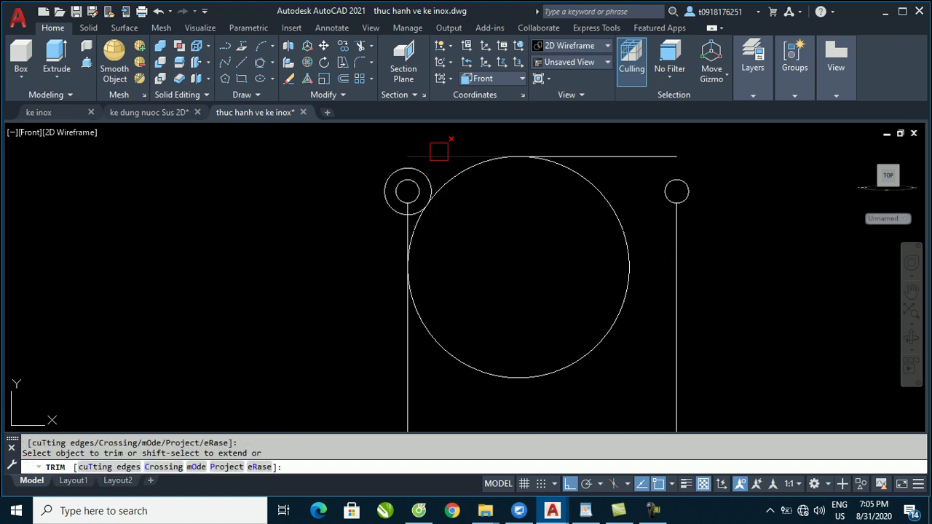
click(414, 188)
click(441, 332)
scroll(383, 198, up, 2)
scroll(385, 208, up, 3)
scroll(454, 227, down, 4)
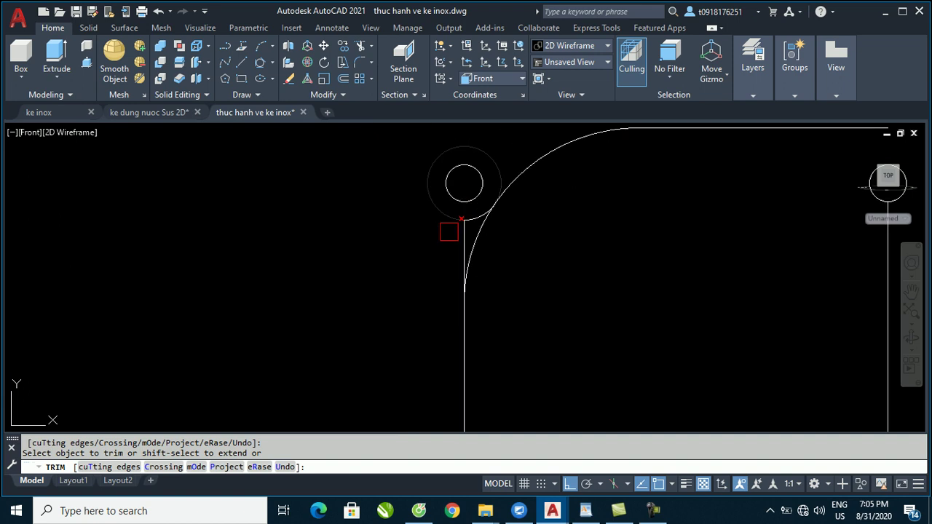
scroll(371, 219, down, 4)
key(Escape)
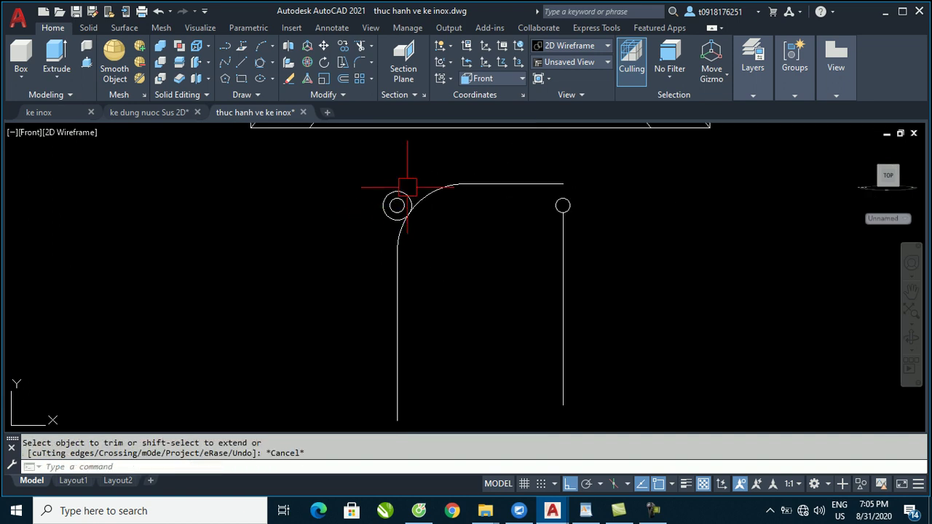
Delete the helper offset circle and view the whole bracket outline.
scroll(406, 189, up, 2)
click(407, 191)
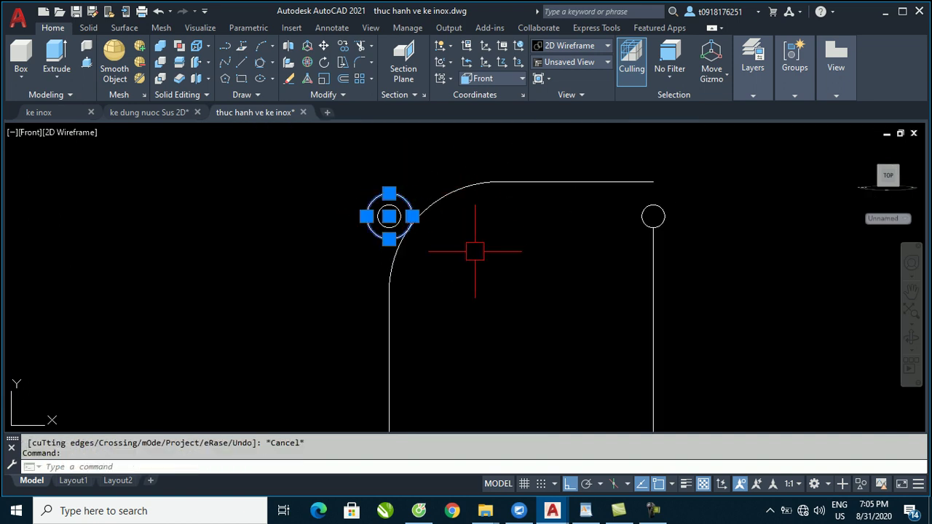
key(Delete)
scroll(425, 232, up, 5)
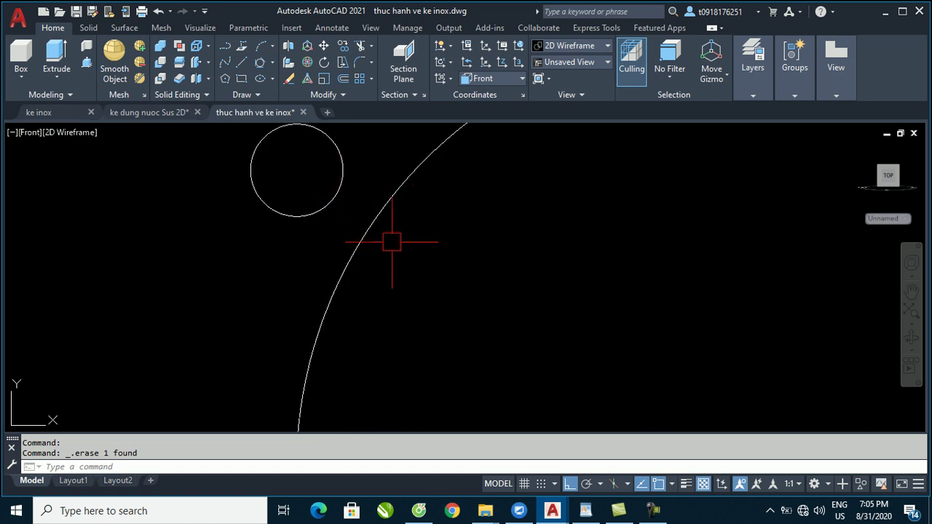
scroll(364, 204, down, 8)
mouse_move(364, 204)
middle_down()
mouse_move(422, 191)
mouse_move(416, 204)
middle_up()
scroll(416, 204, down, 2)
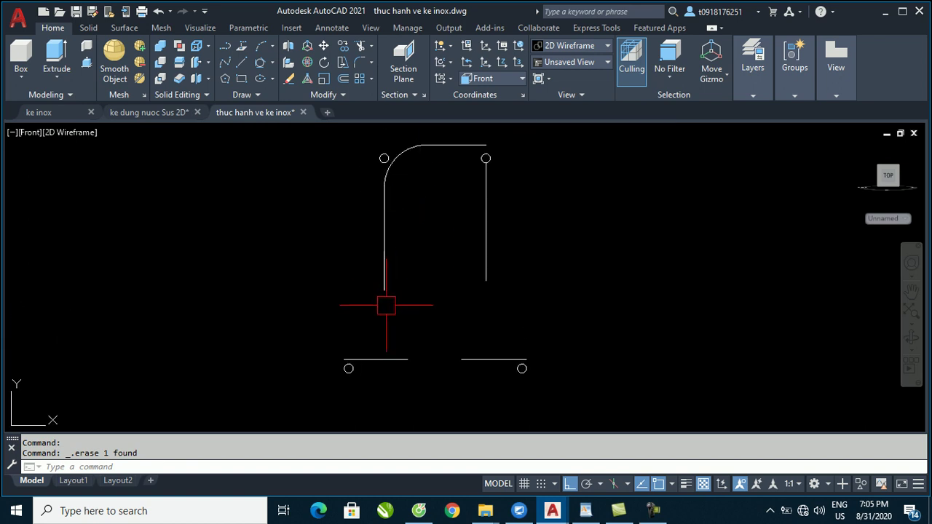
click(157, 112)
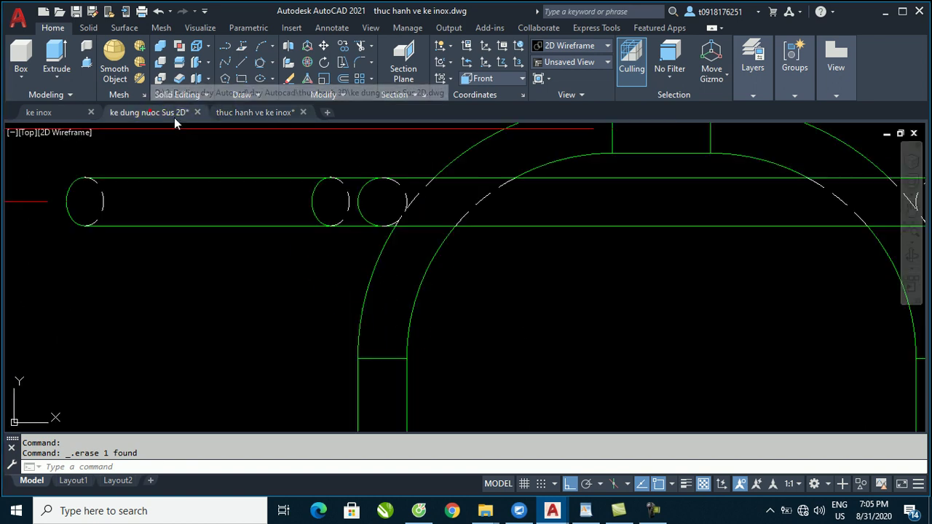
scroll(437, 228, down, 3)
scroll(390, 328, up, 3)
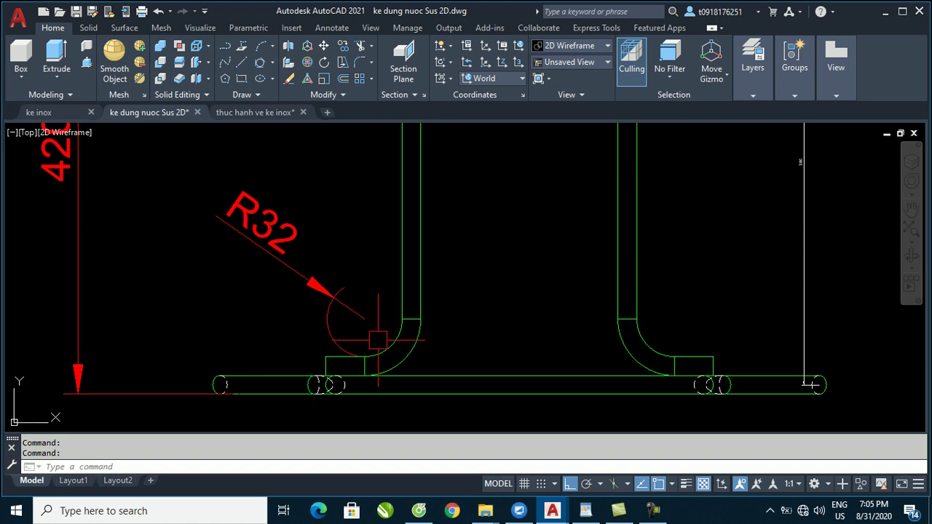
click(260, 114)
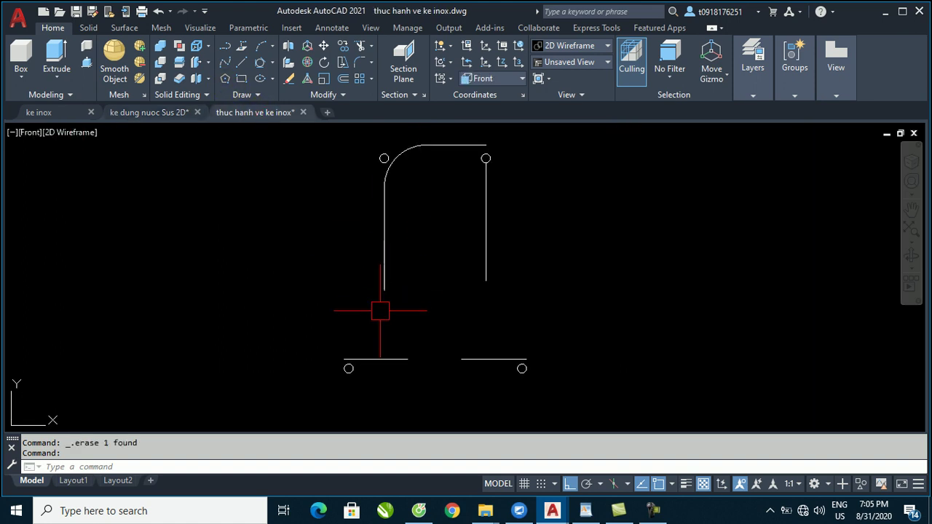
scroll(376, 328, up, 2)
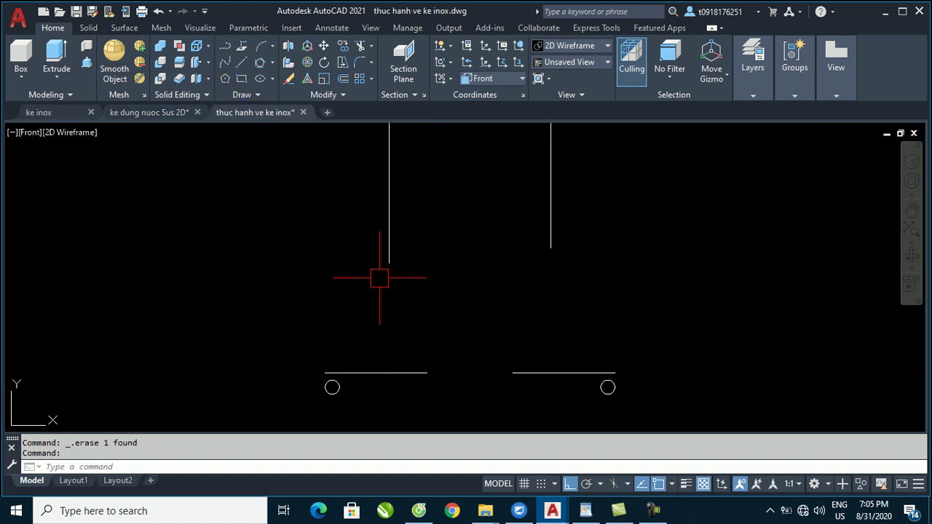
click(140, 113)
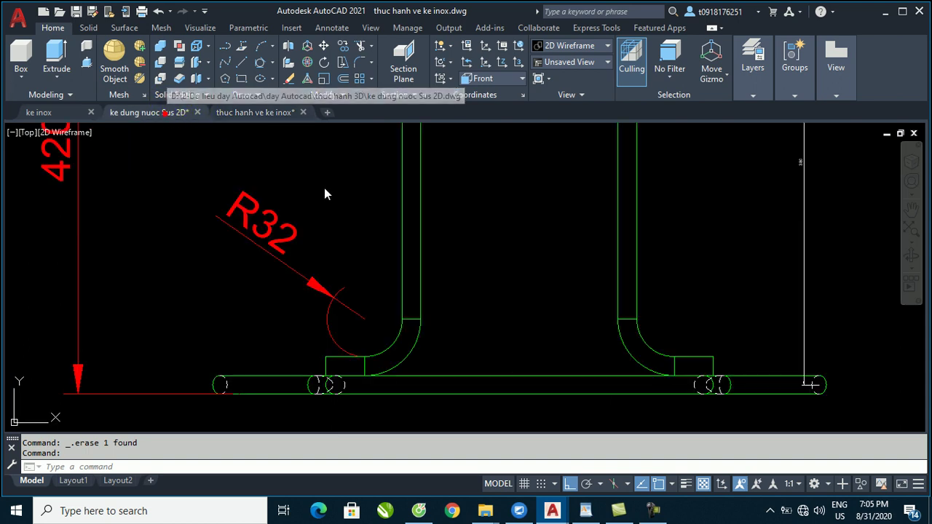
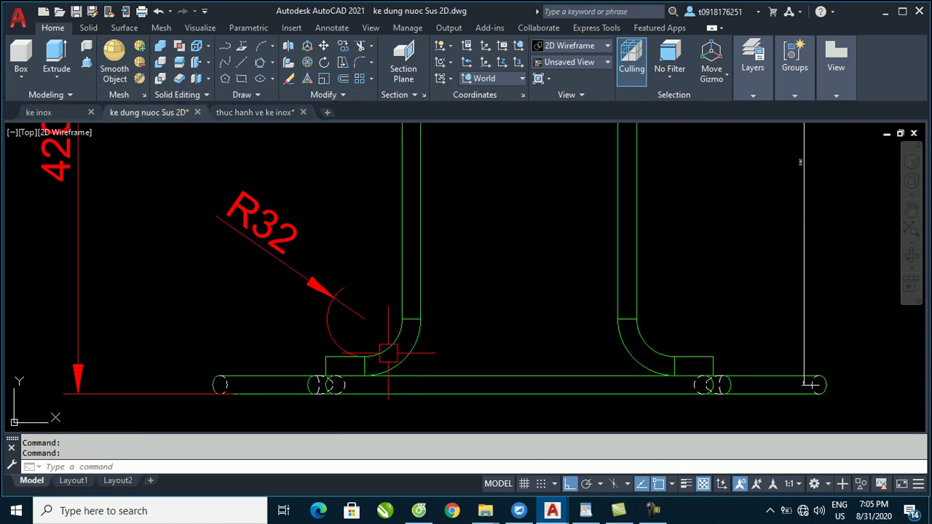
In the thuc hanh ve ke inox drawing, fillet the bottom-left corner with radius 40.
click(255, 112)
middle_drag(394, 305, 386, 295)
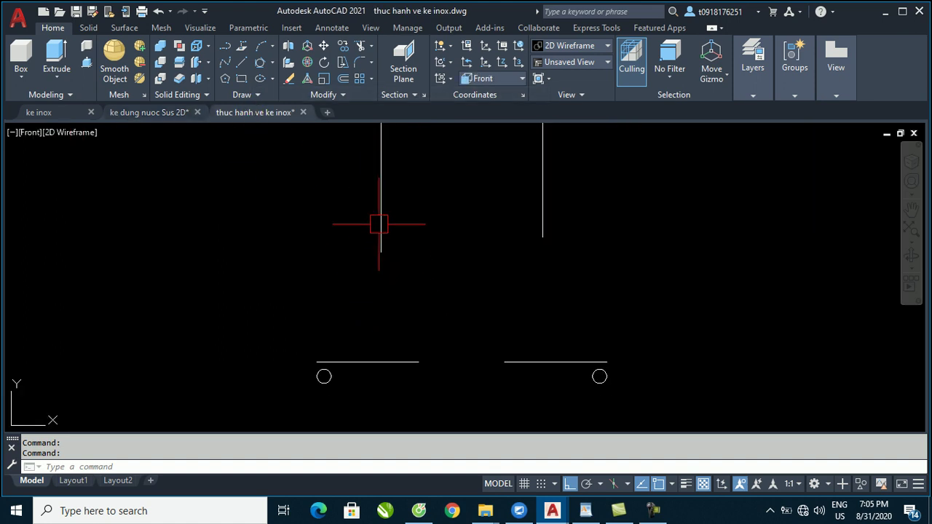
text(f)
key(Return)
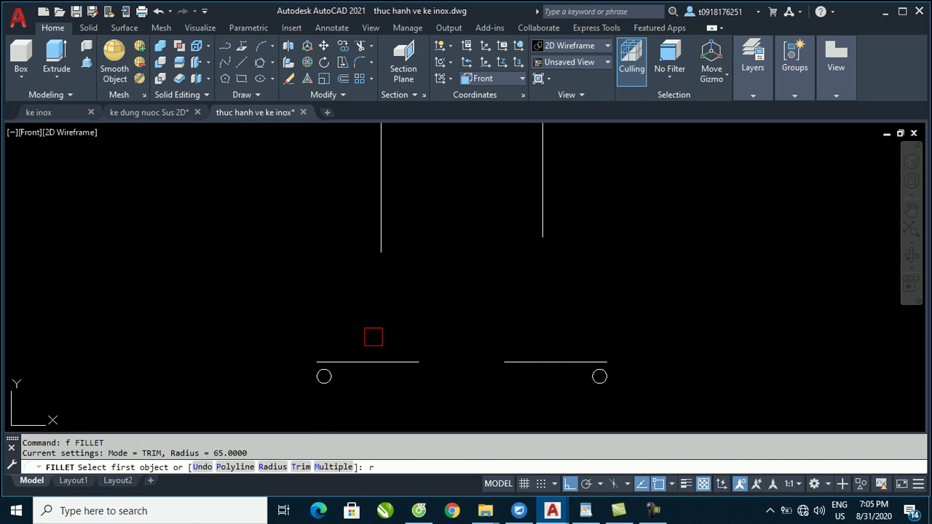
text(r)
key(Return)
Fillet the bottom-right corner with the same 40 radius.
key(Return)
click(381, 240)
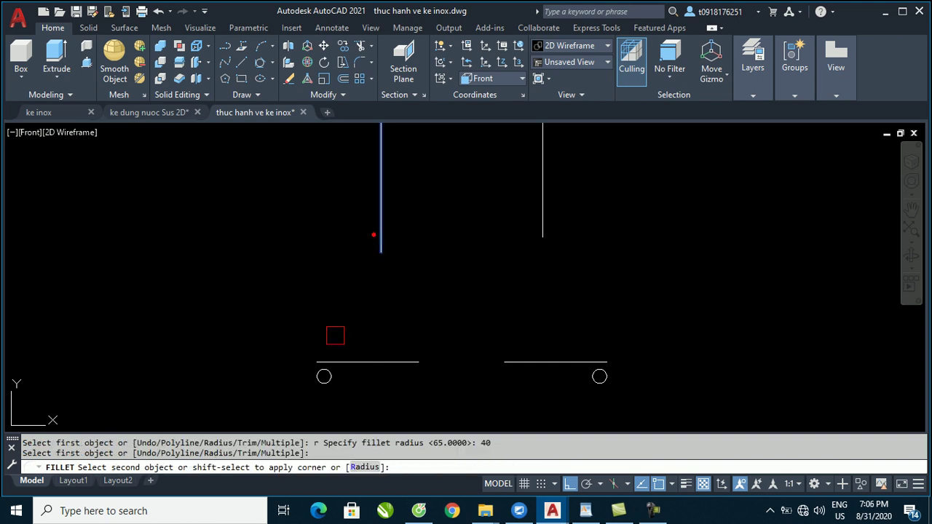
click(331, 362)
scroll(399, 343, down, 4)
key(Return)
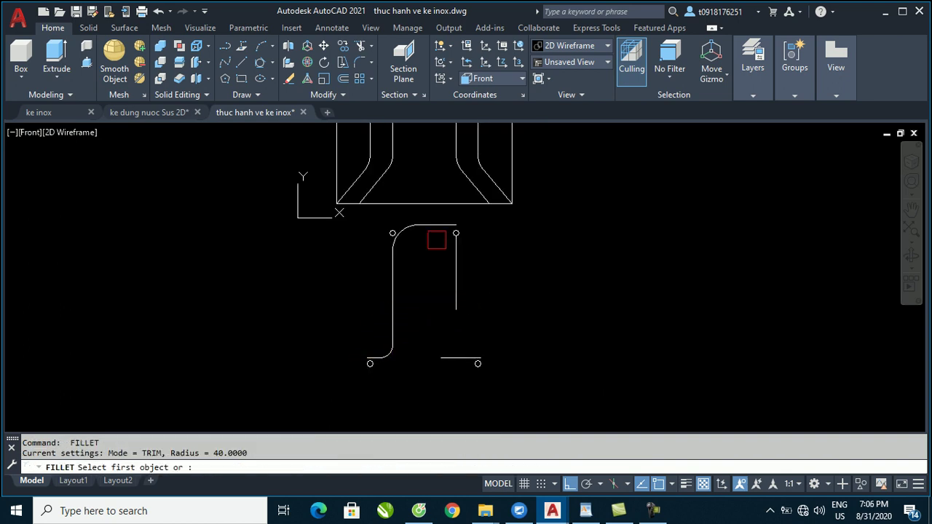
click(453, 302)
scroll(452, 301, up, 4)
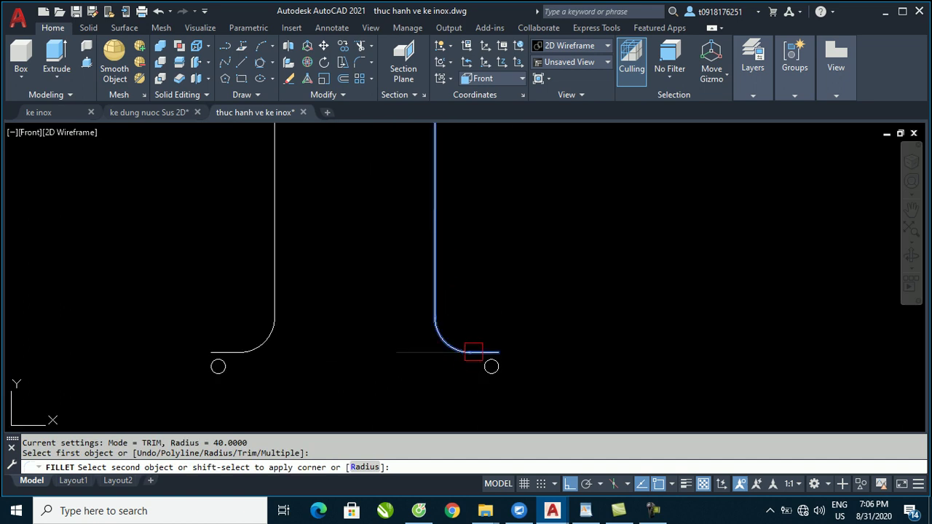
click(474, 352)
scroll(474, 354, down, 2)
scroll(444, 227, up, 2)
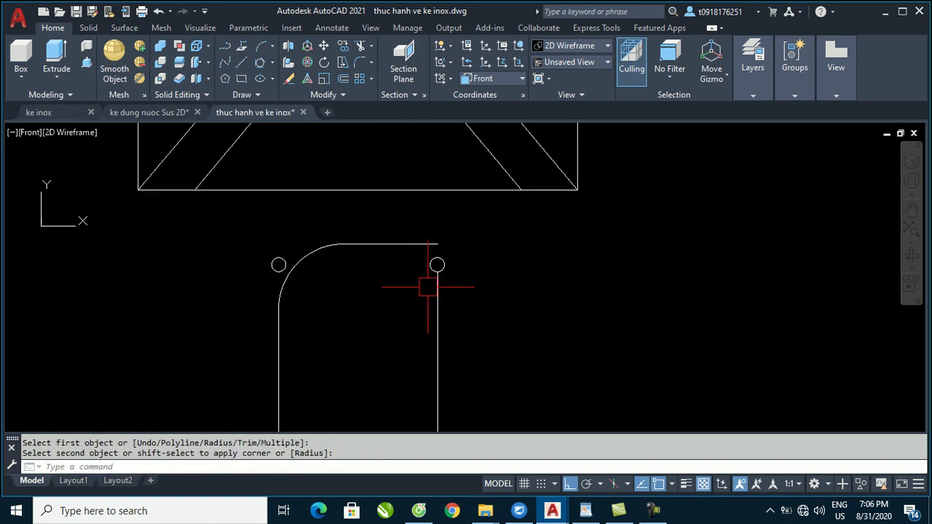
Select the top-left arc and start MIRROR on it.
click(298, 257)
middle_drag(343, 292, 365, 223)
scroll(415, 197, down, 2)
text(mi)
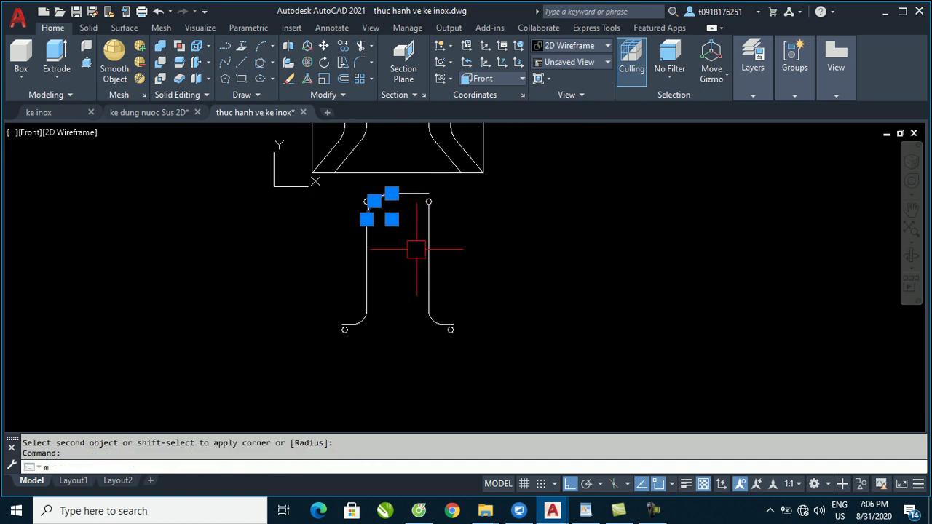
key(Return)
scroll(342, 351, up, 2)
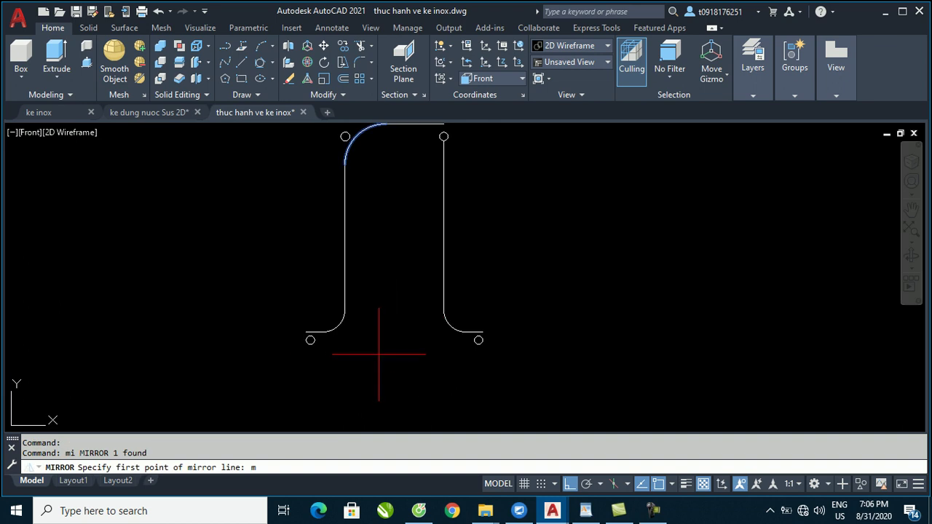
Mirror the top-left arc about a vertical line through the midpoint of the two circle centres, keeping the original.
text(2p)
key(Return)
scroll(310, 340, up, 3)
click(302, 312)
click(729, 312)
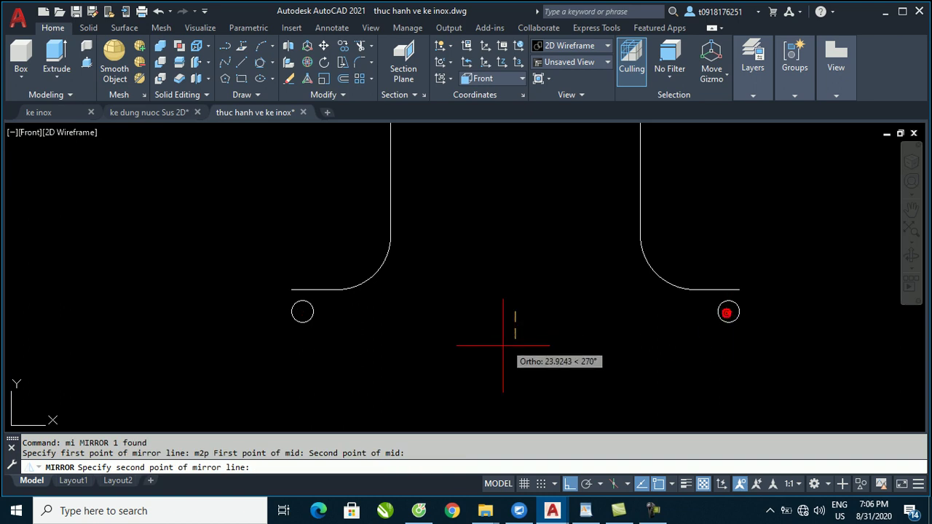
scroll(502, 345, down, 3)
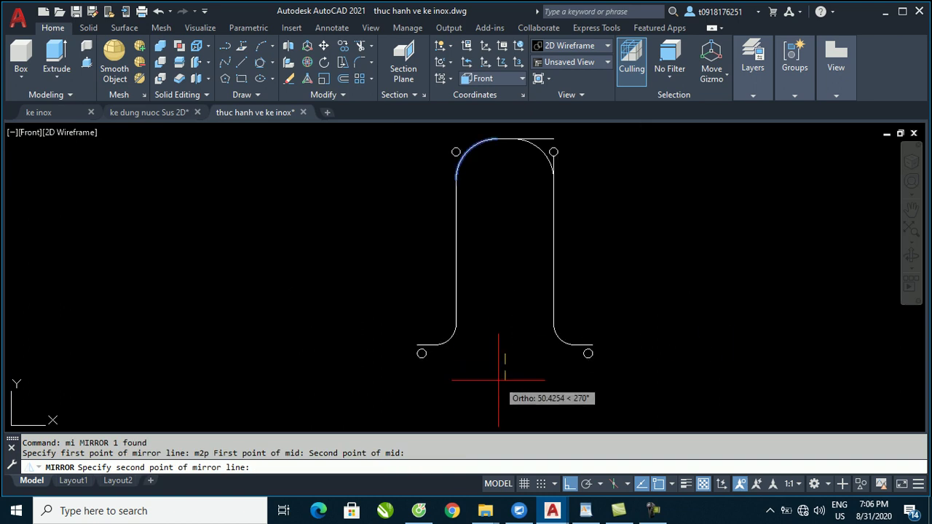
click(509, 211)
key(Return)
scroll(507, 222, up, 3)
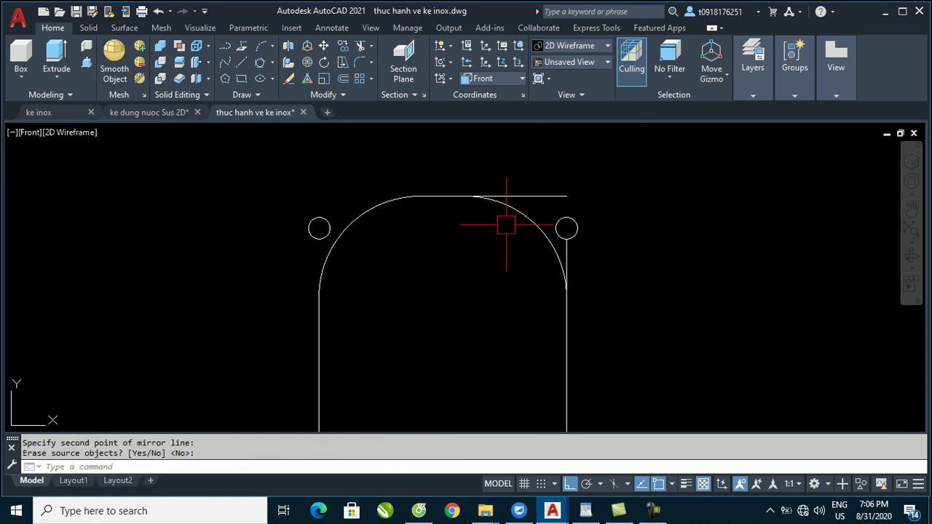
Trim the top line's right overhang and clear the leftover selections.
text(tr)
key(Return)
click(537, 195)
key(Escape)
click(443, 196)
key(Escape)
scroll(479, 170, down, 4)
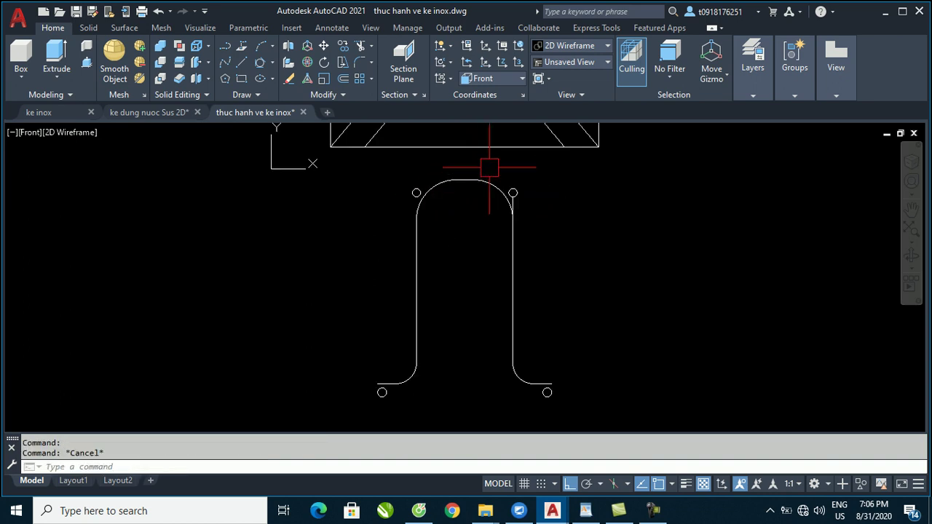
click(489, 167)
key(Escape)
Window-select the profile and JOIN its pieces into polylines.
click(363, 172)
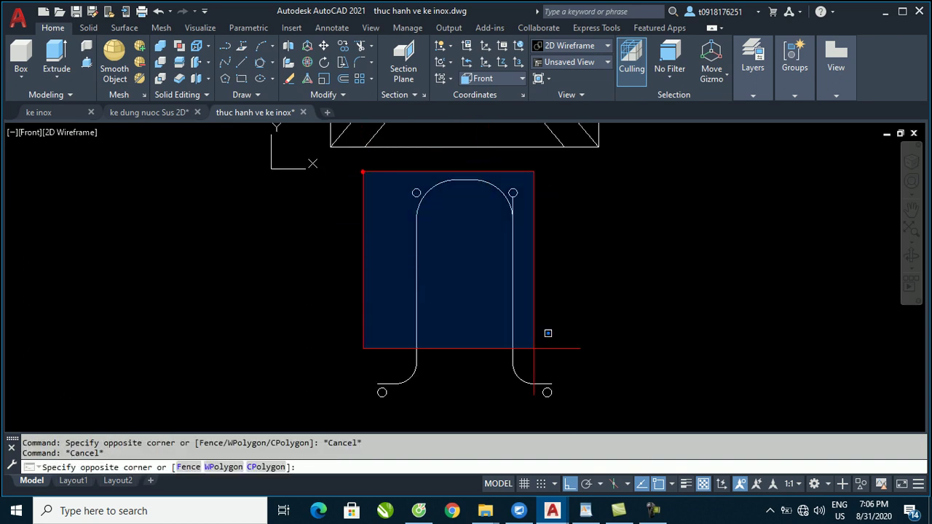
click(587, 400)
text(j)
key(Return)
click(535, 284)
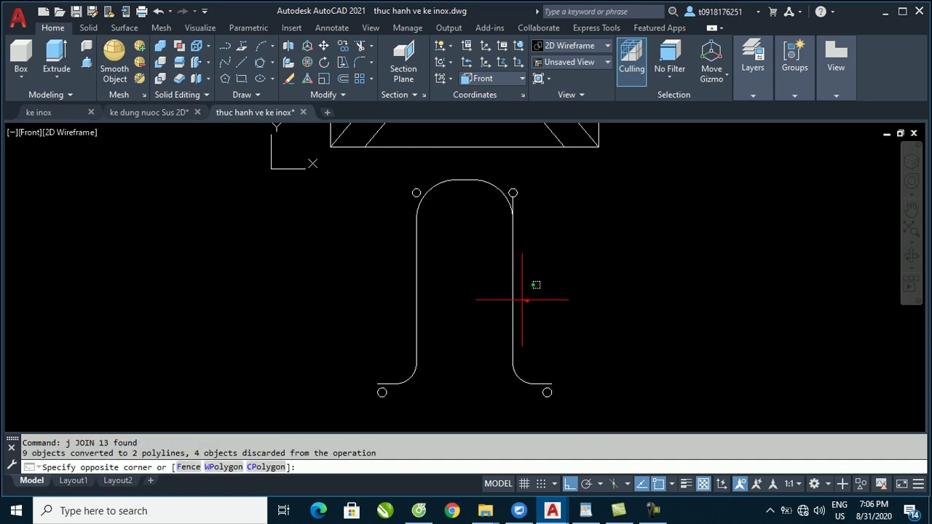
key(Escape)
key(Escape)
scroll(499, 208, up, 3)
scroll(516, 200, up, 2)
click(508, 181)
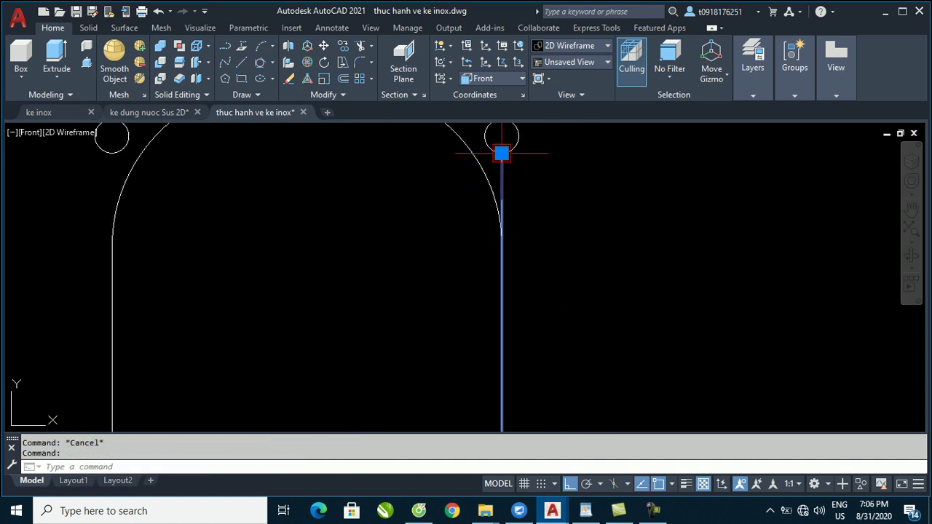
click(501, 153)
key(Escape)
scroll(532, 243, down, 3)
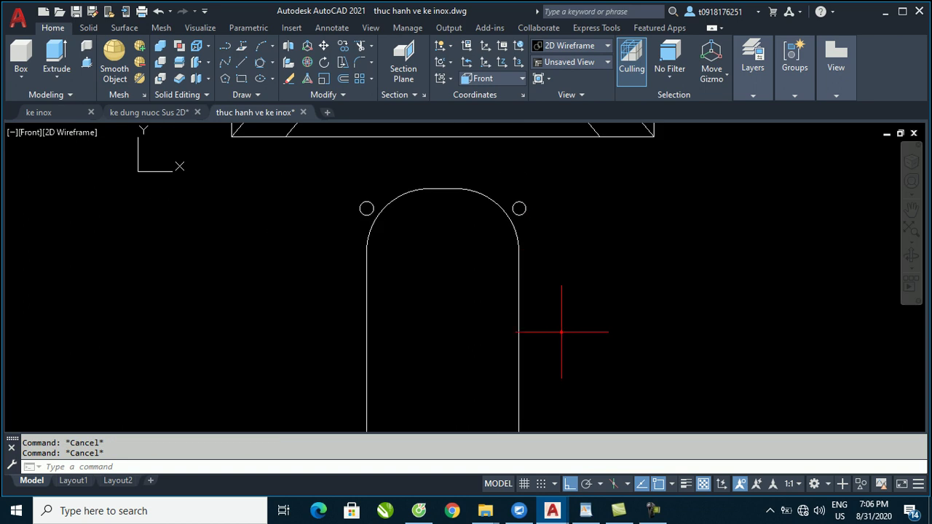
Join the remaining arch segments together into one polyline.
drag(562, 328, 501, 230)
text(j)
key(Return)
click(518, 195)
scroll(520, 248, down, 2)
key(Escape)
middle_drag(530, 267, 502, 309)
scroll(502, 308, down, 3)
scroll(478, 316, up, 2)
Move the arch profile down below the rack drawing.
click(481, 340)
click(345, 197)
text(m)
key(Return)
click(590, 226)
click(575, 329)
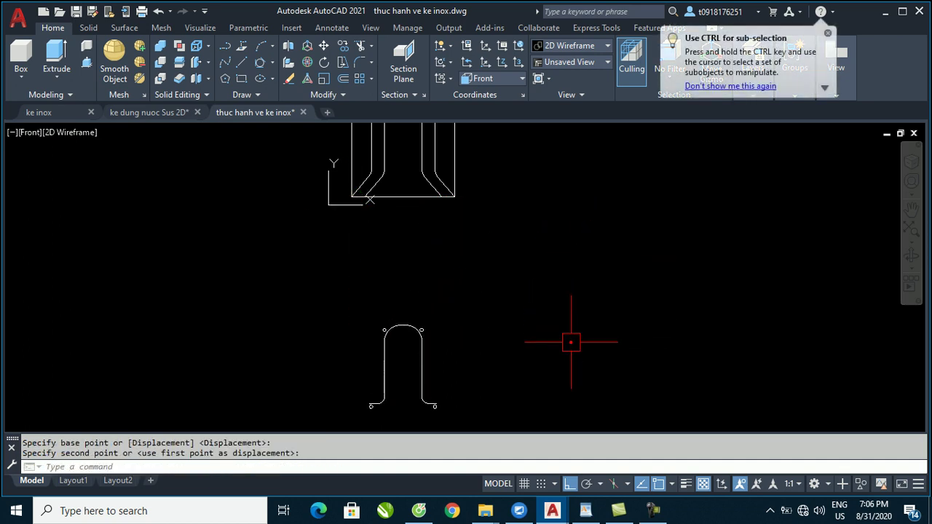
scroll(499, 346, down, 4)
Window-select the arch and cut it to the clipboard with Ctrl+X.
middle_drag(507, 287, 445, 223)
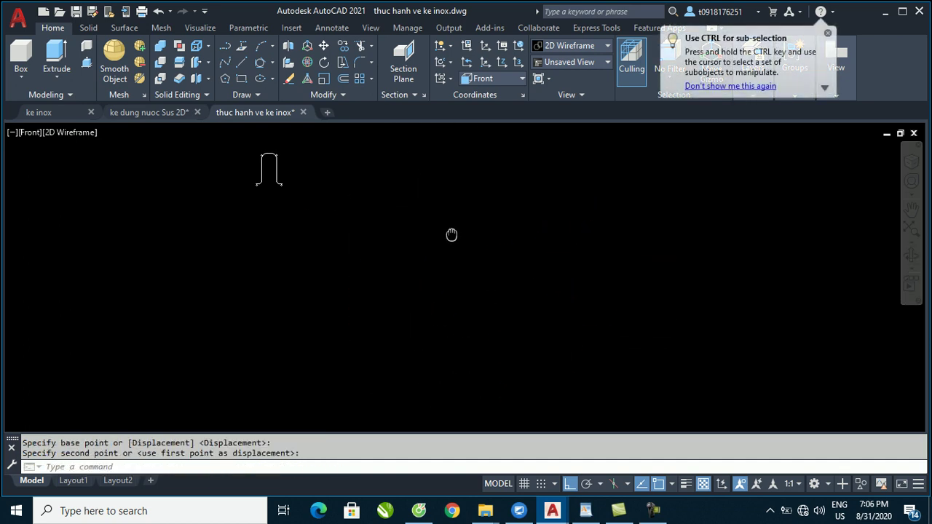
click(353, 249)
click(452, 306)
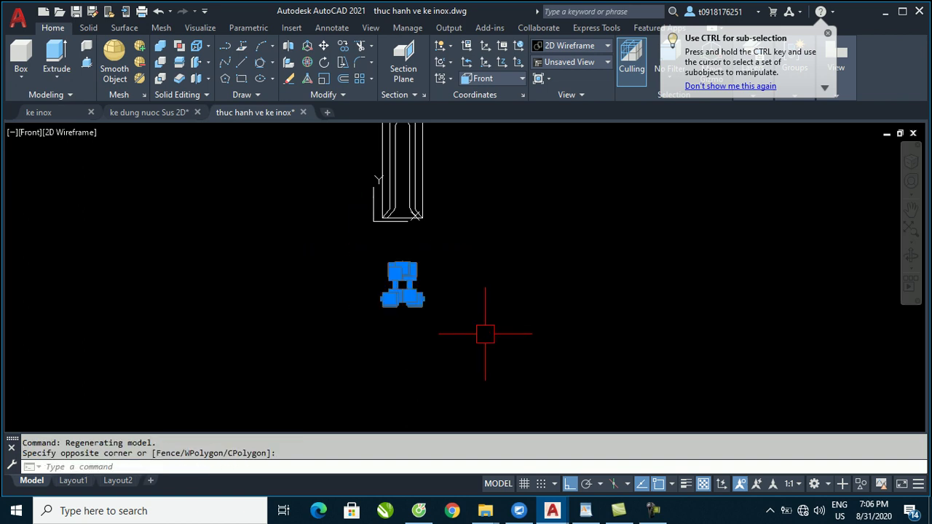
scroll(350, 266, down, 2)
scroll(350, 266, down, 2)
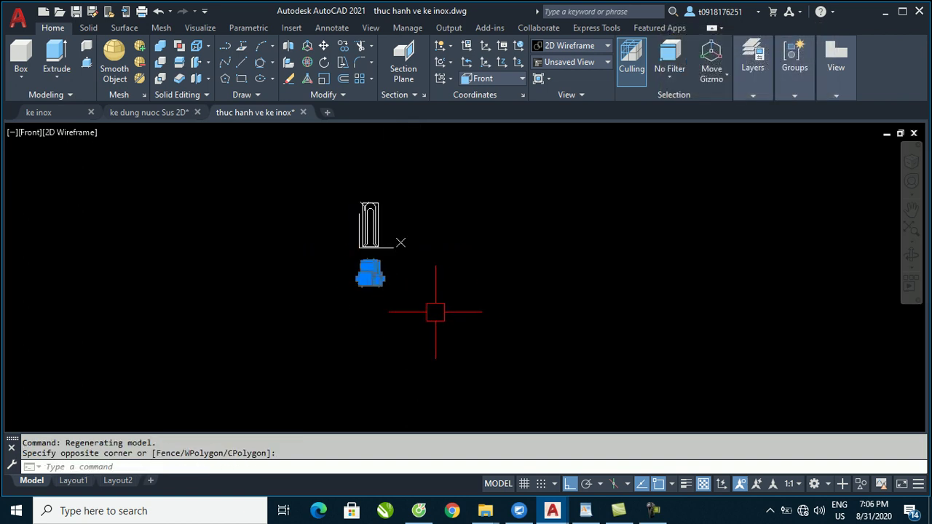
key(ctrl+x)
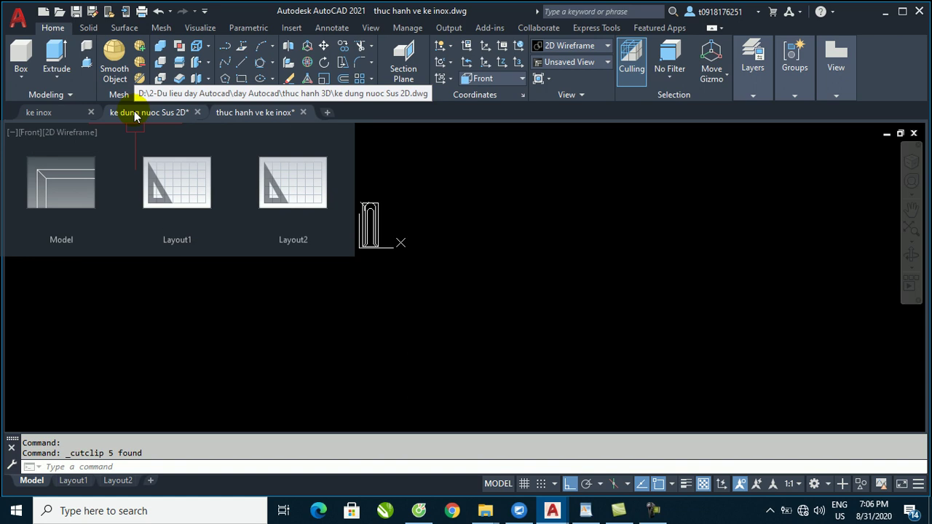
Paste the cut arch into the ke dung nuoc Sus 2D drawing, left of the existing drawings.
click(73, 111)
click(248, 114)
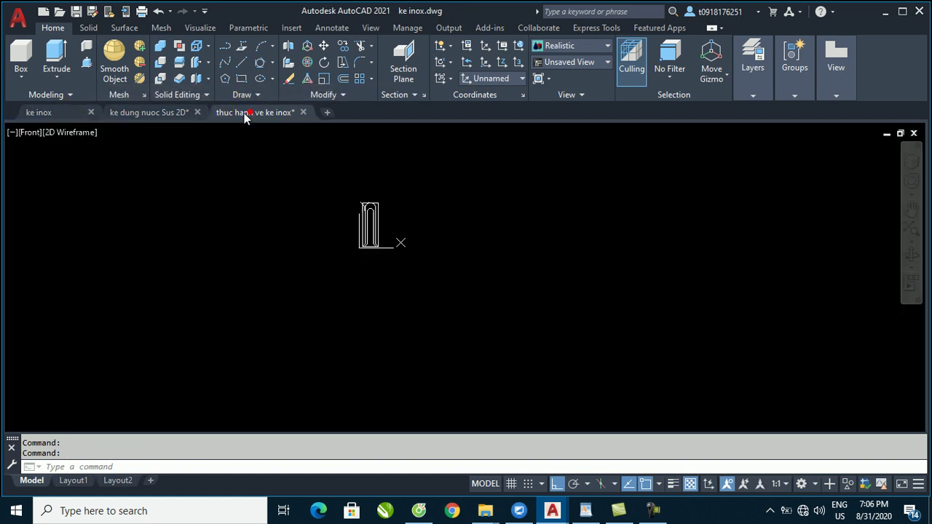
click(165, 110)
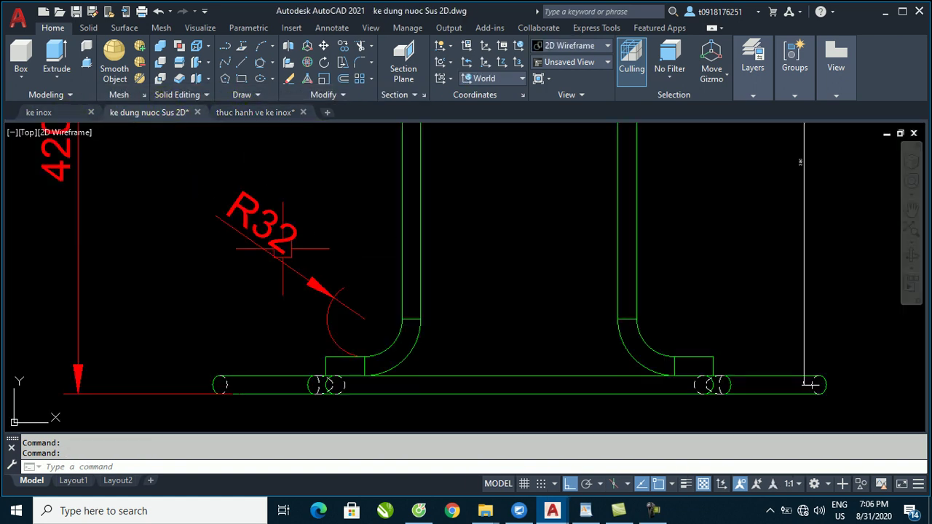
key(ctrl+v)
click(77, 321)
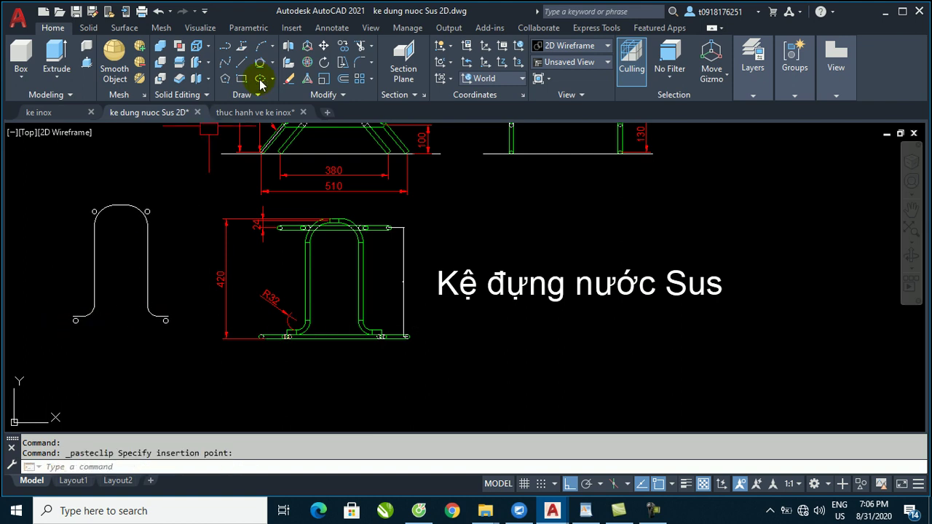
Back in thuc hanh ve ke inox, switch to SW Isometric and start moving the inner U-profile.
click(259, 113)
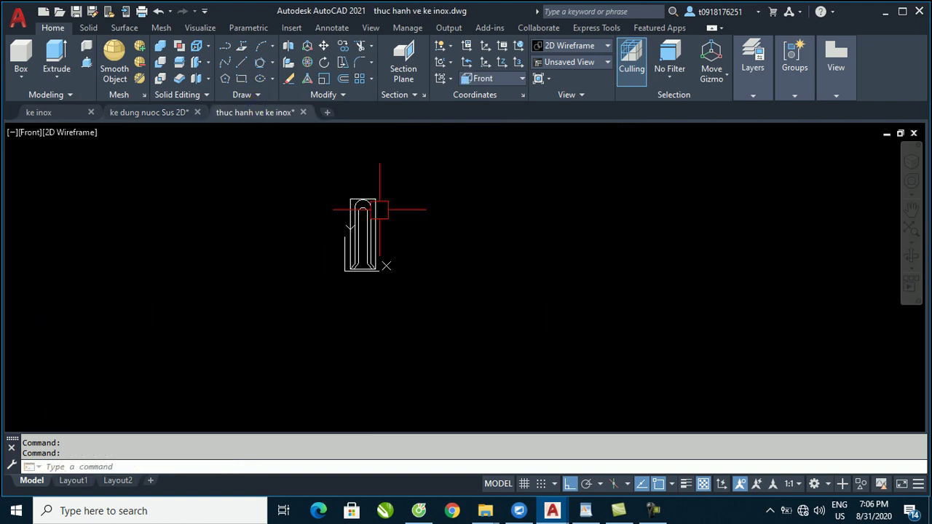
middle_drag(379, 209, 406, 200)
click(586, 62)
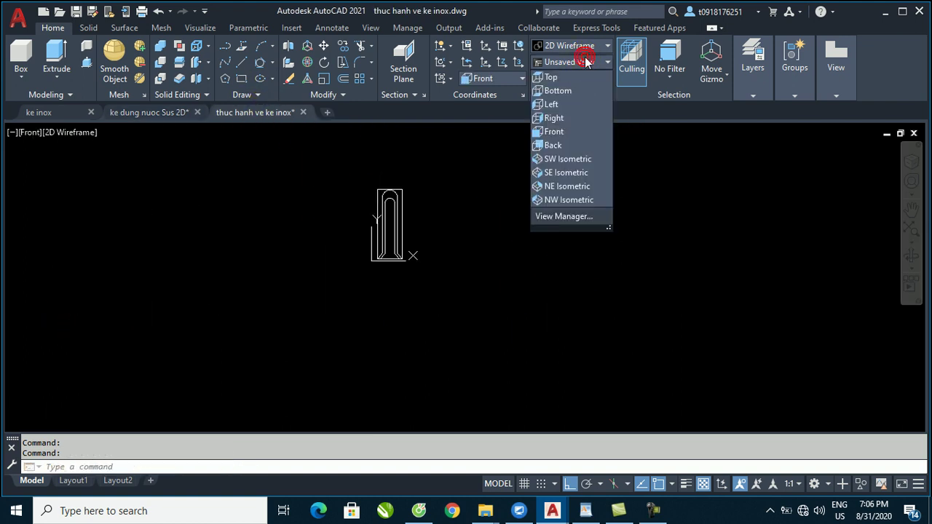
click(561, 160)
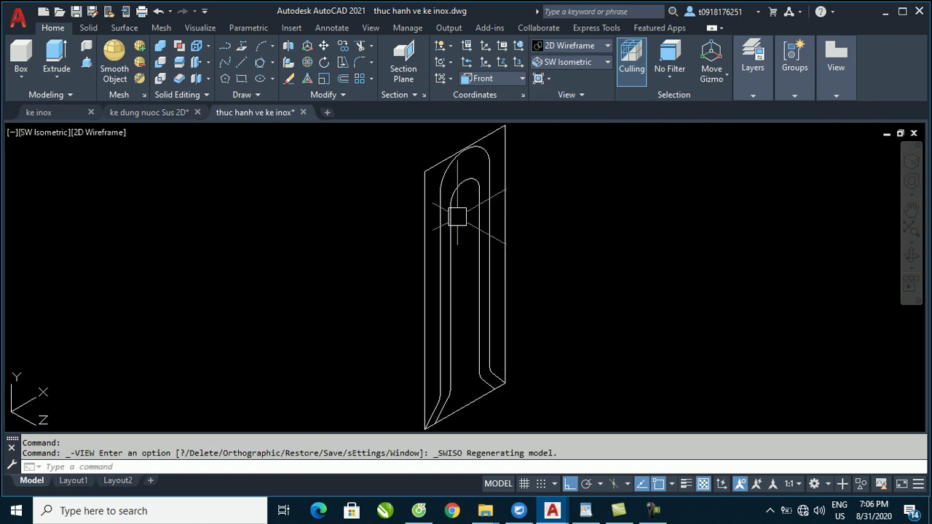
click(464, 182)
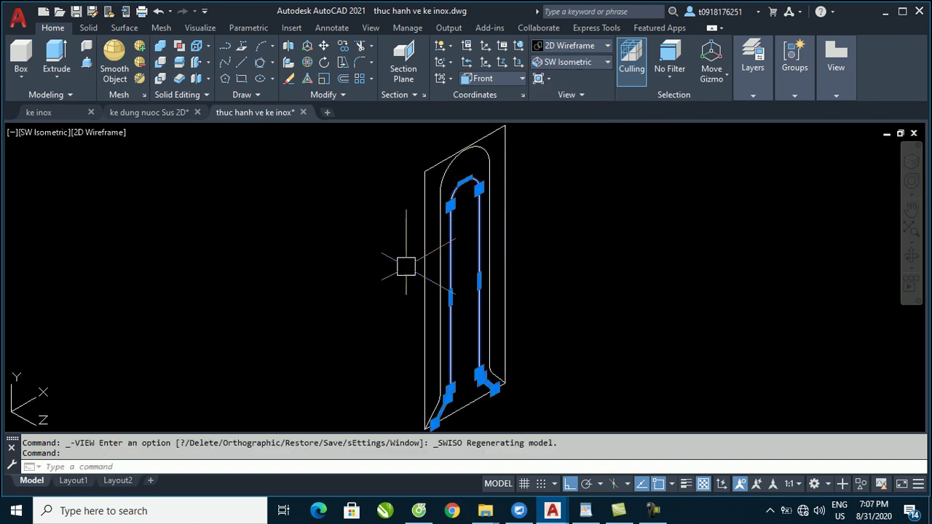
text(m)
key(Return)
Look over the 2D reference drawing, then return to the 3D rack drawing.
click(182, 113)
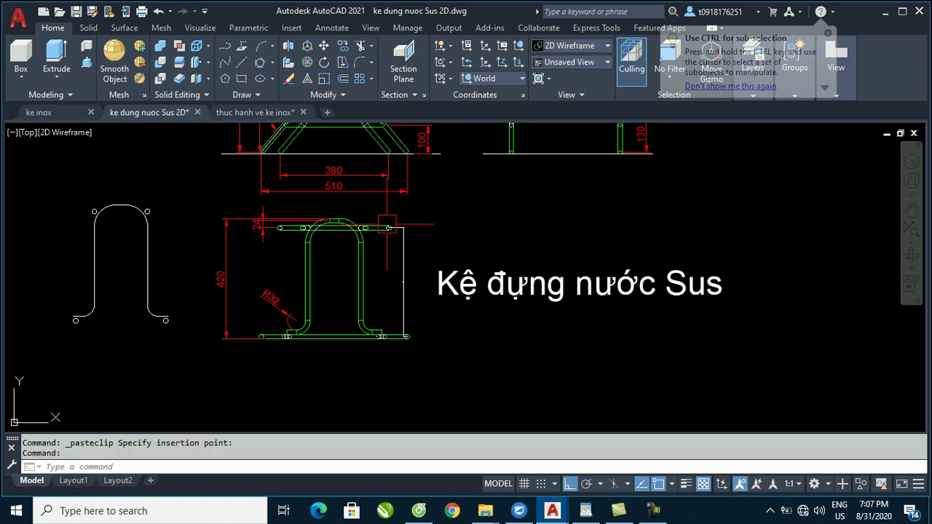
scroll(427, 291, up, 2)
scroll(402, 323, up, 3)
scroll(435, 292, down, 4)
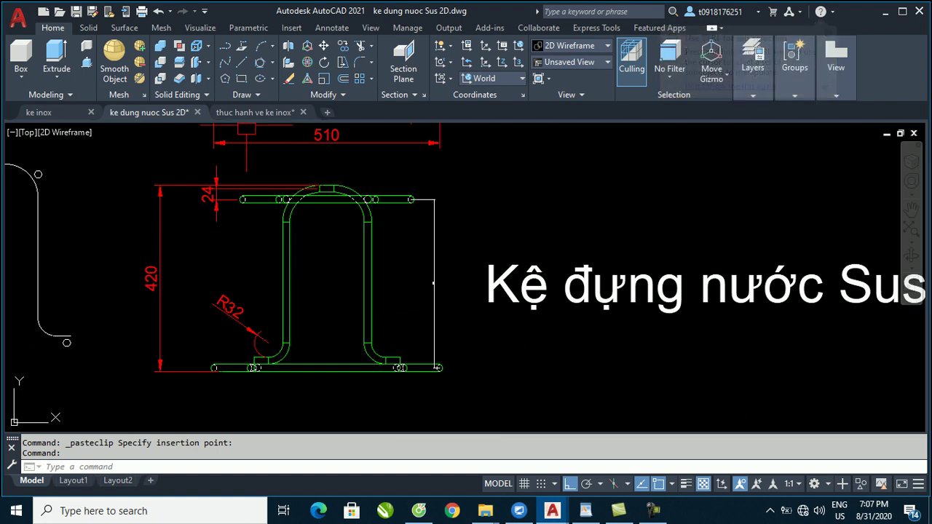
click(255, 112)
Move the inner rack profile 380 units back along -Z from the outer frame.
click(456, 193)
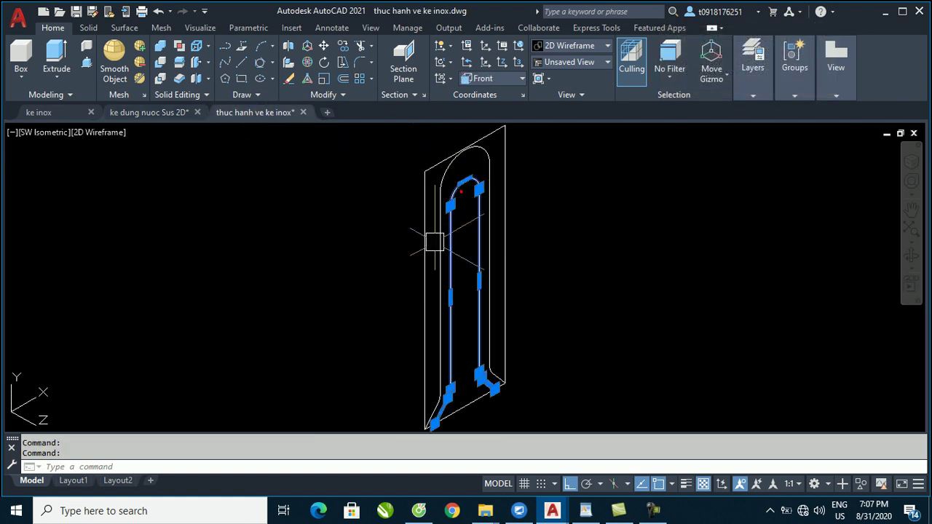
text(m)
key(Return)
click(375, 267)
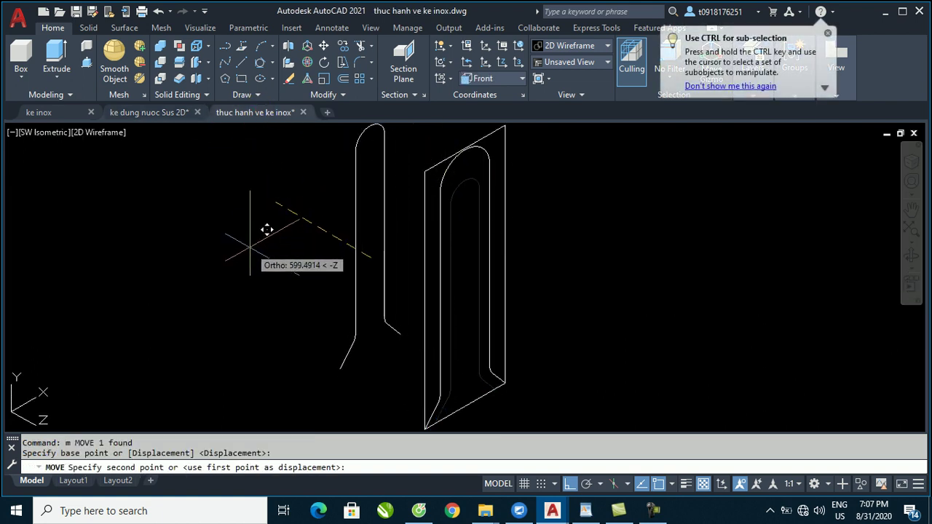
text(80)
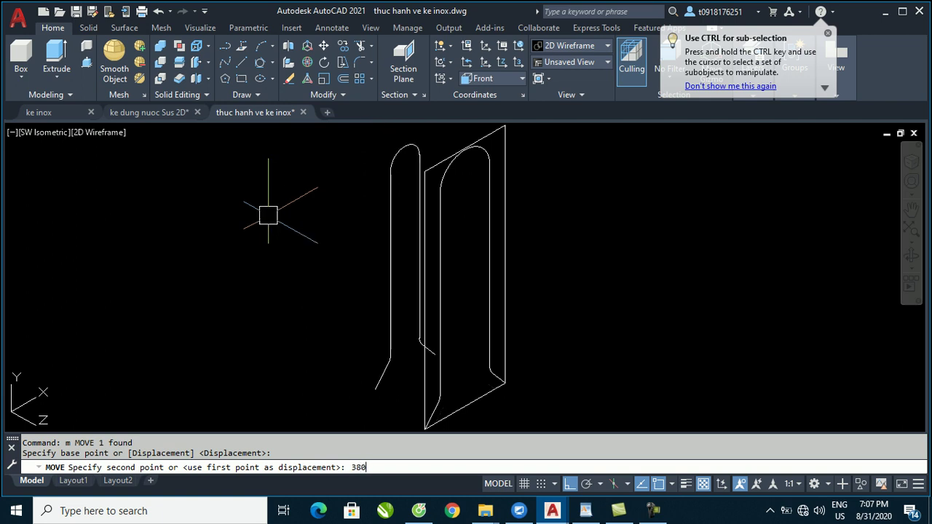
key(Return)
middle_drag(437, 160, 431, 164)
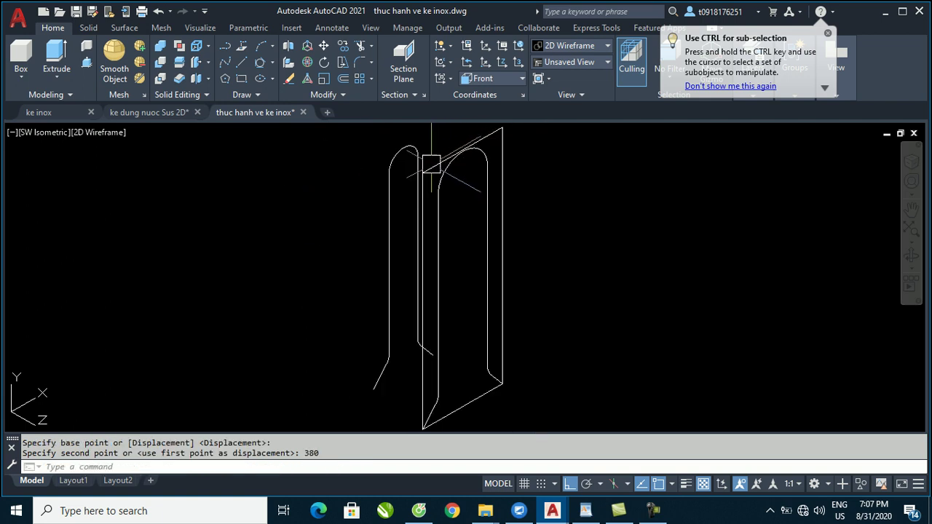
Erase the two leftover vertical lines.
click(420, 218)
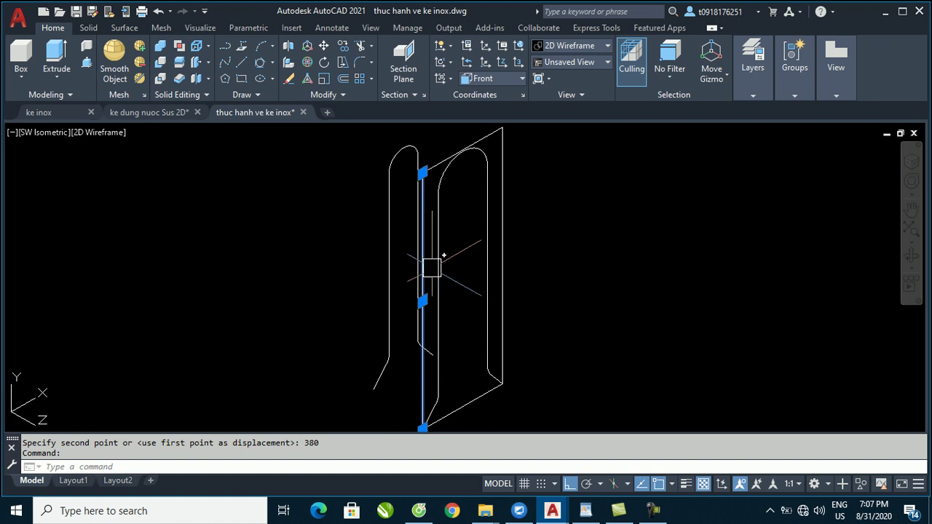
text(e)
key(Return)
middle_drag(493, 155, 459, 192)
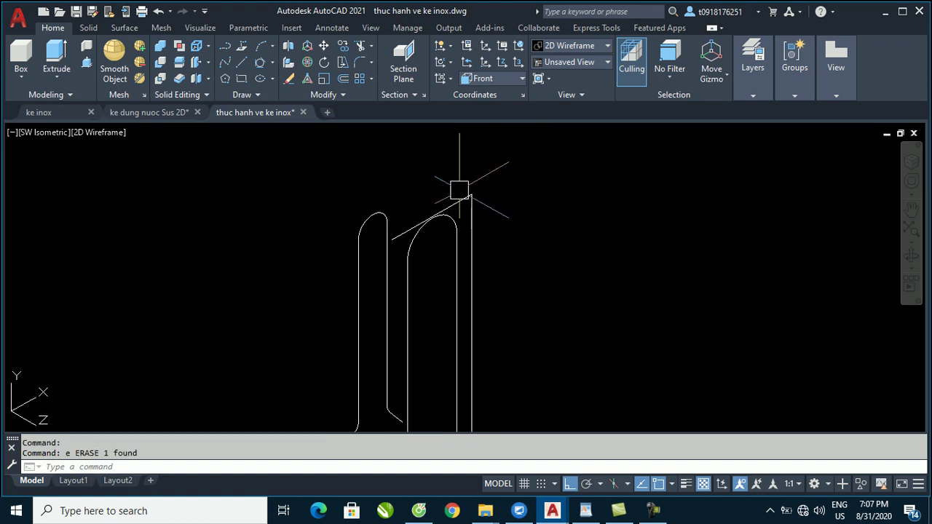
click(476, 198)
scroll(567, 219, down, 2)
text(e)
key(Return)
scroll(510, 240, up, 1)
scroll(502, 233, up, 1)
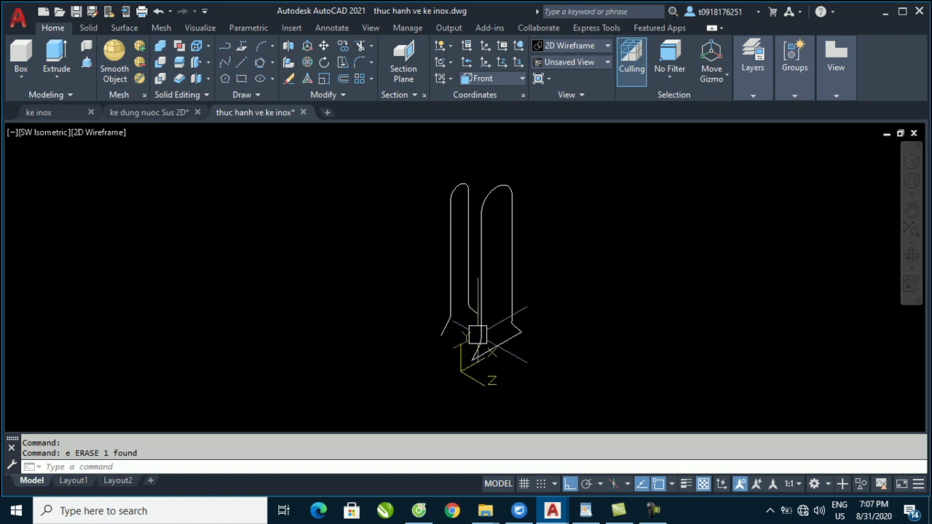
scroll(484, 346, up, 2)
scroll(447, 320, down, 2)
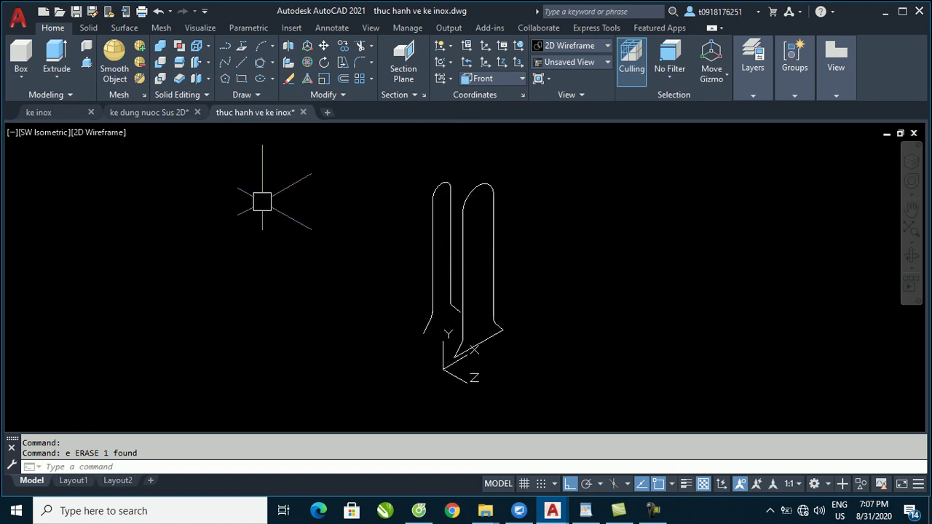
Copy the U-shaped base profile from the ke dung nuoc Sus 2D drawing.
click(149, 112)
middle_drag(311, 280, 557, 313)
click(335, 391)
click(182, 196)
key(ctrl+c)
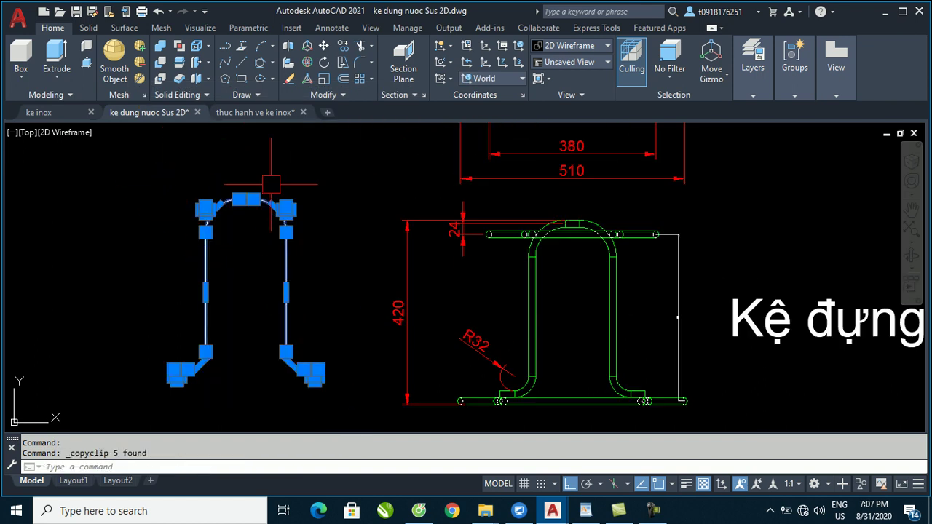
In the 3D rack drawing, set the UCS to Top and paste the U-profile.
click(255, 112)
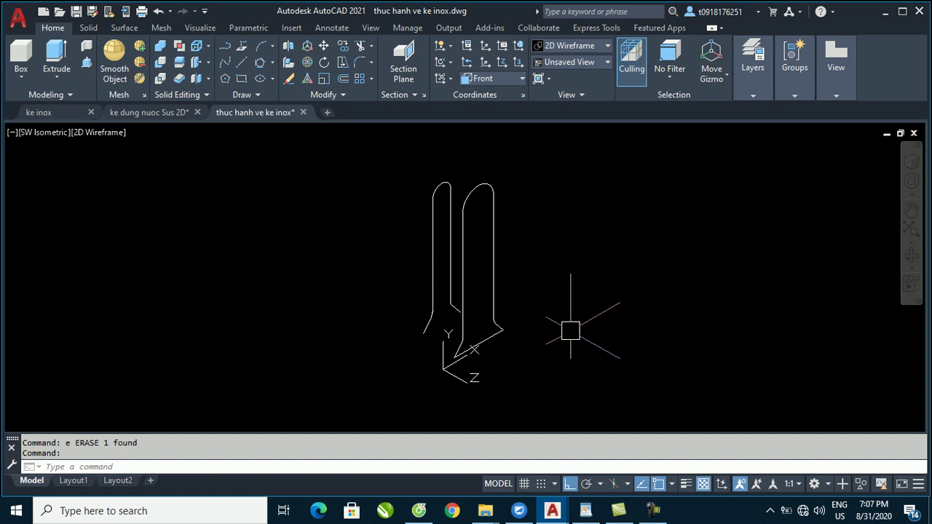
click(480, 78)
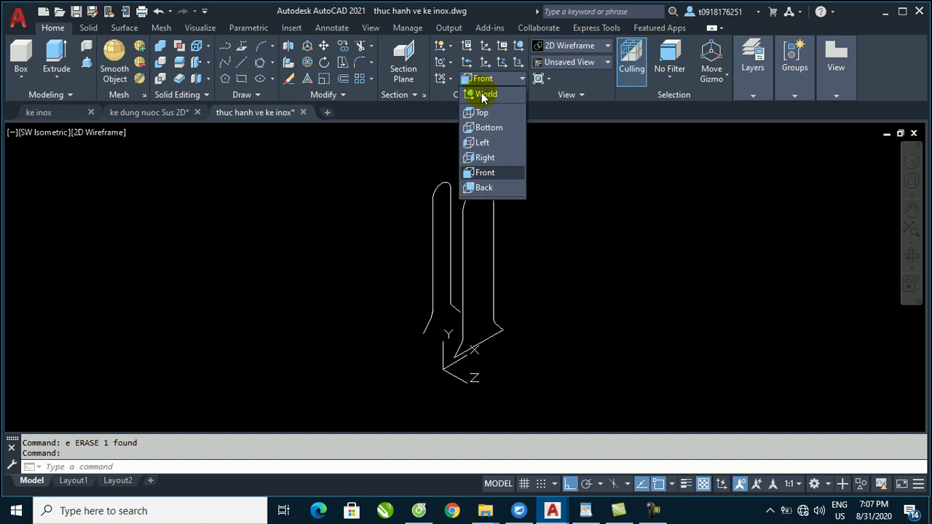
click(482, 108)
key(ctrl+v)
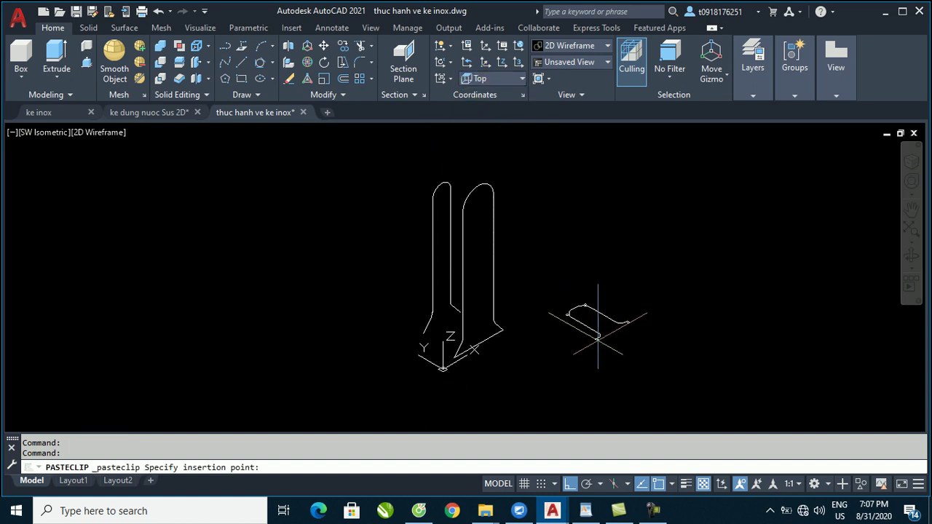
scroll(583, 291, up, 2)
Align the UCS to Front, cancelling the pending second paste.
click(481, 79)
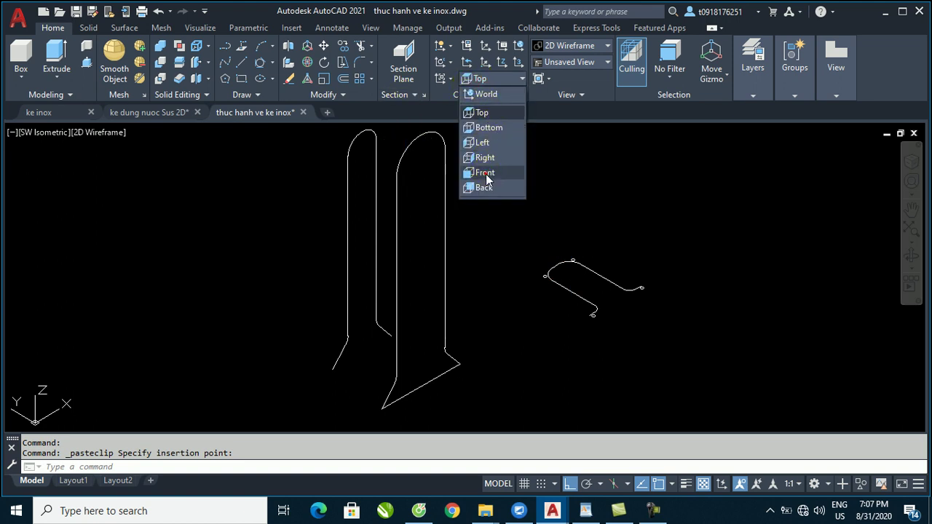
click(484, 172)
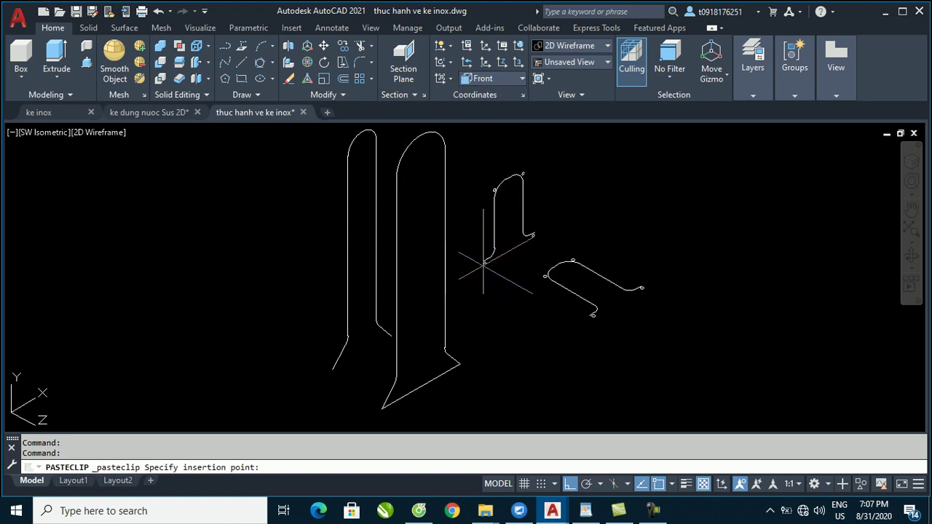
key(Escape)
click(500, 80)
click(499, 197)
Select the pasted U-profile and begin moving it from its end circle, then cancel.
click(495, 192)
click(699, 358)
text(m)
key(Return)
scroll(568, 324, up, 3)
scroll(683, 370, up, 2)
click(659, 334)
scroll(583, 204, down, 5)
key(Escape)
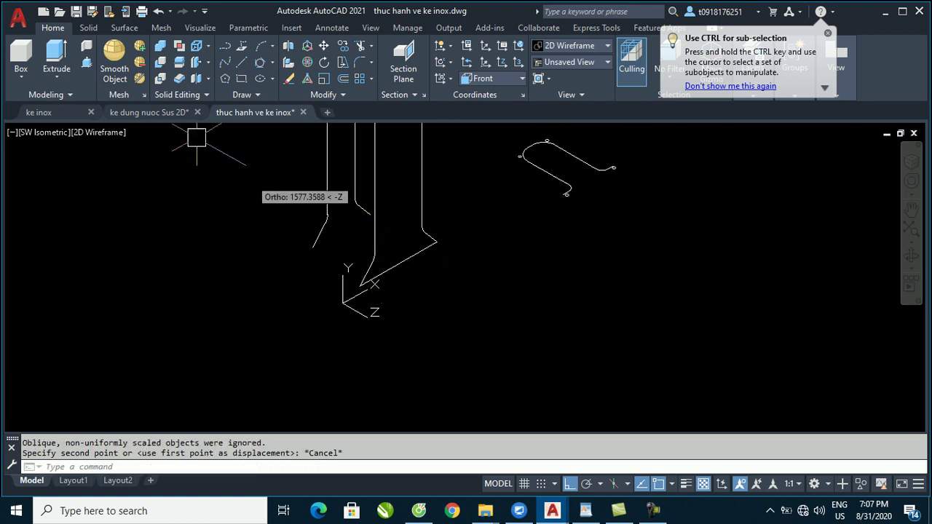
click(160, 112)
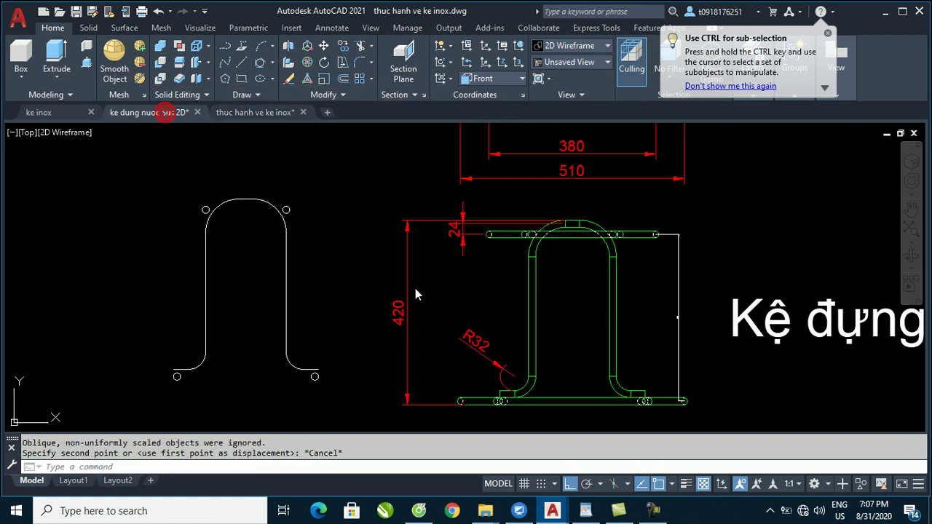
Read the 300 and 130 rail spacings on the ke dung nuoc Sus side view, then go back to thuc hanh ve ke inox.
scroll(649, 250, up, 4)
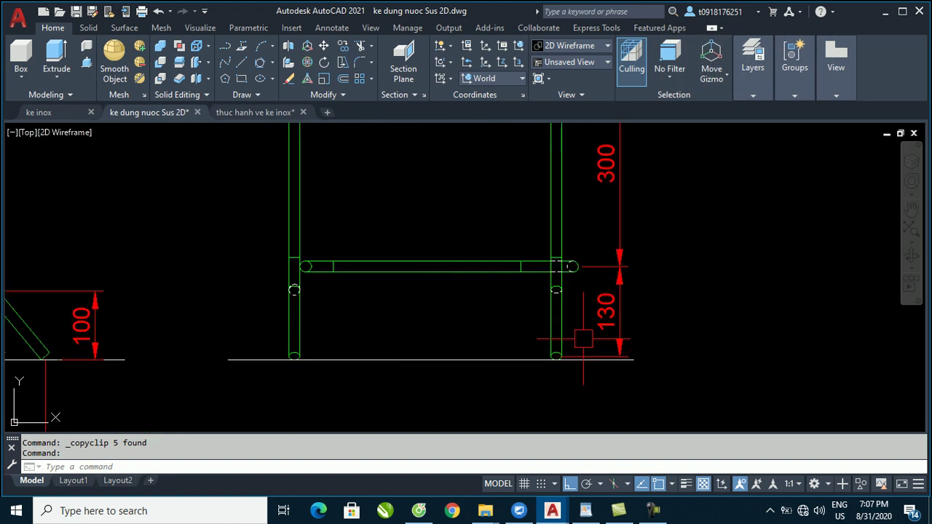
scroll(516, 253, down, 2)
scroll(468, 280, down, 2)
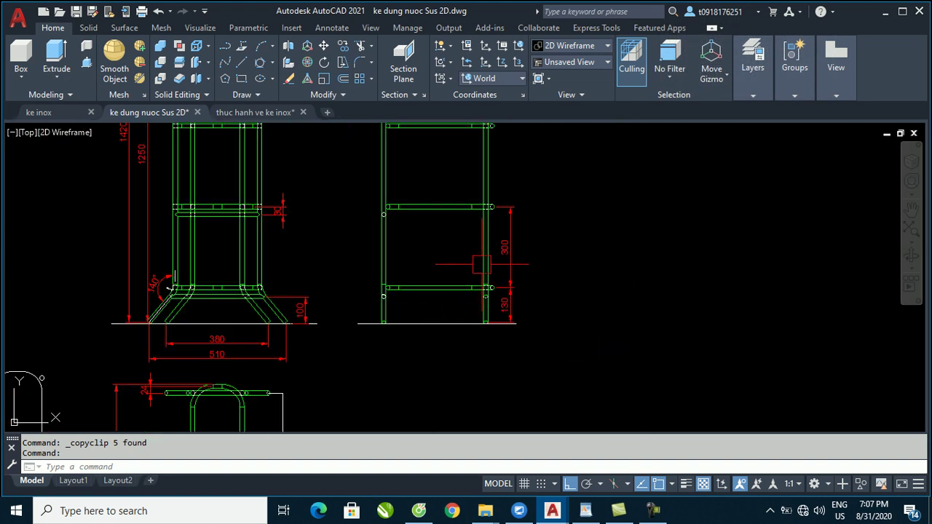
middle_drag(493, 237, 496, 233)
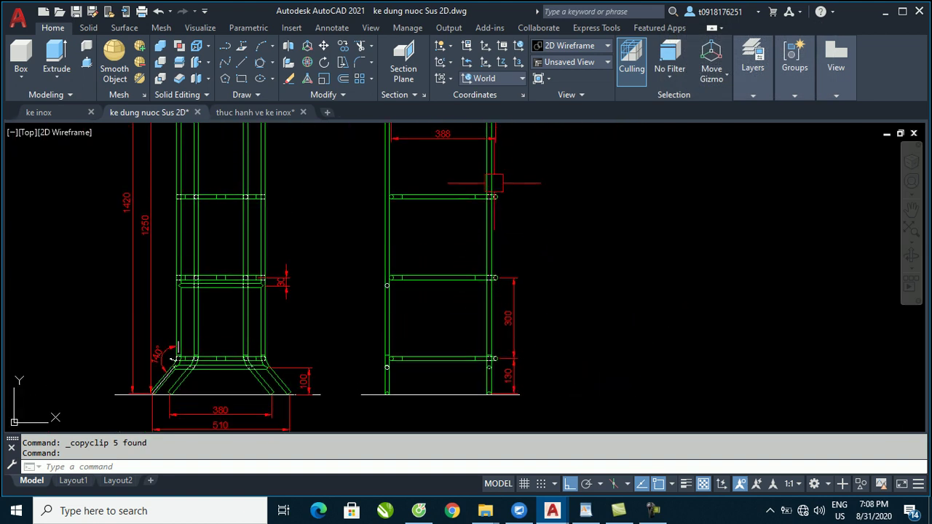
middle_drag(494, 183, 483, 264)
scroll(484, 263, down, 2)
scroll(384, 273, up, 1)
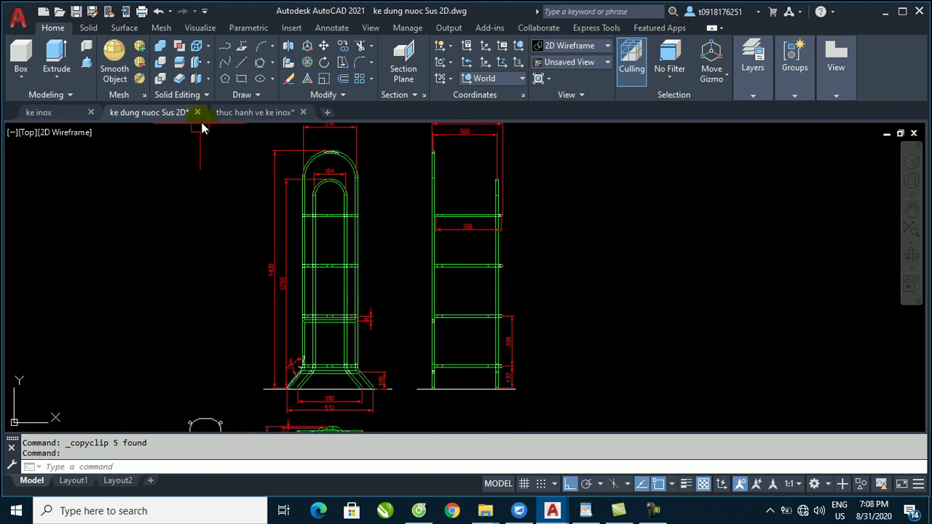
mouse_move(254, 112)
click(241, 114)
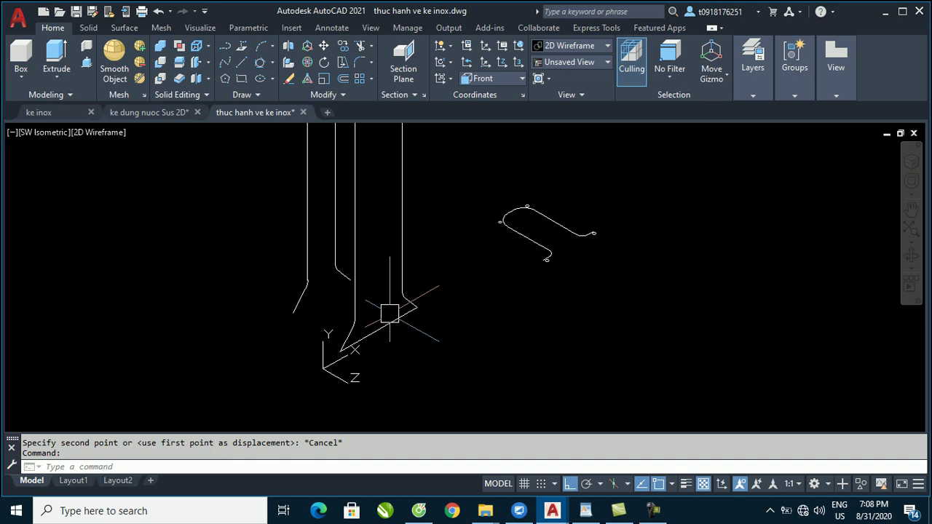
Offset a frame line by 130 with OFFSET (O).
text(o)
key(Return)
text(130)
key(Return)
click(391, 322)
click(381, 263)
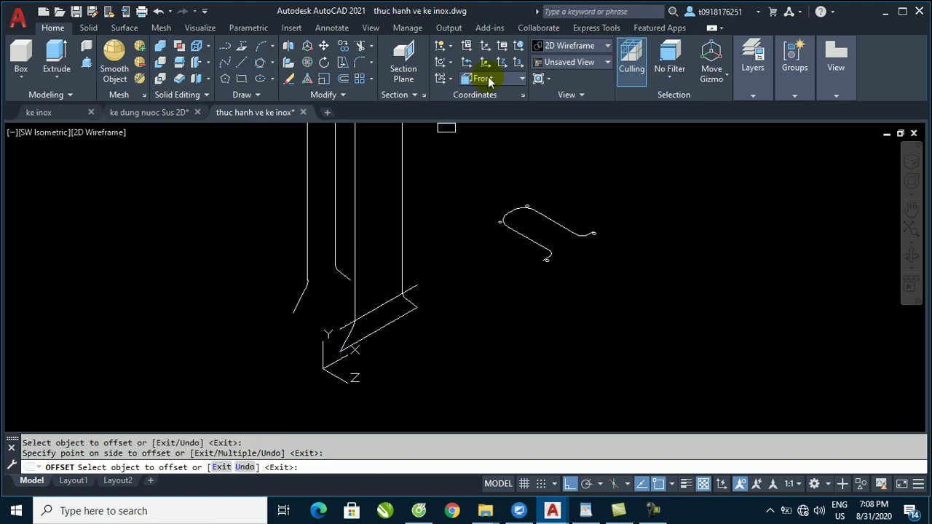
key(Escape)
key(Escape)
key(Escape)
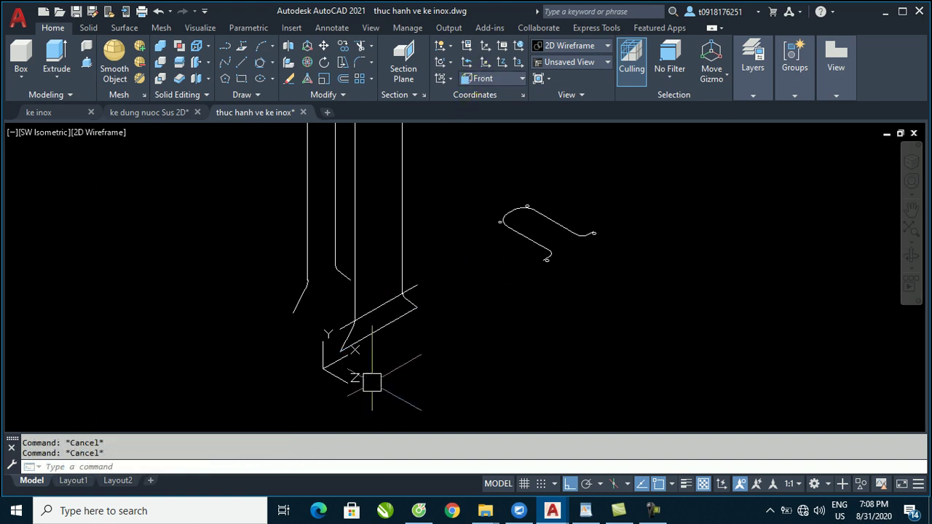
Move the small bracket from its end circle so it meets the leg endpoint.
click(473, 184)
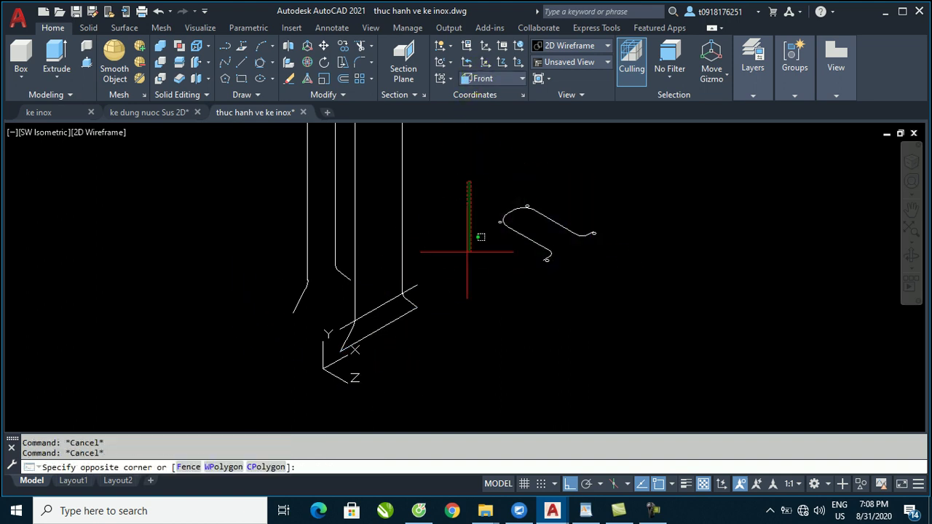
key(Escape)
scroll(395, 302, up, 5)
scroll(396, 299, down, 4)
click(462, 170)
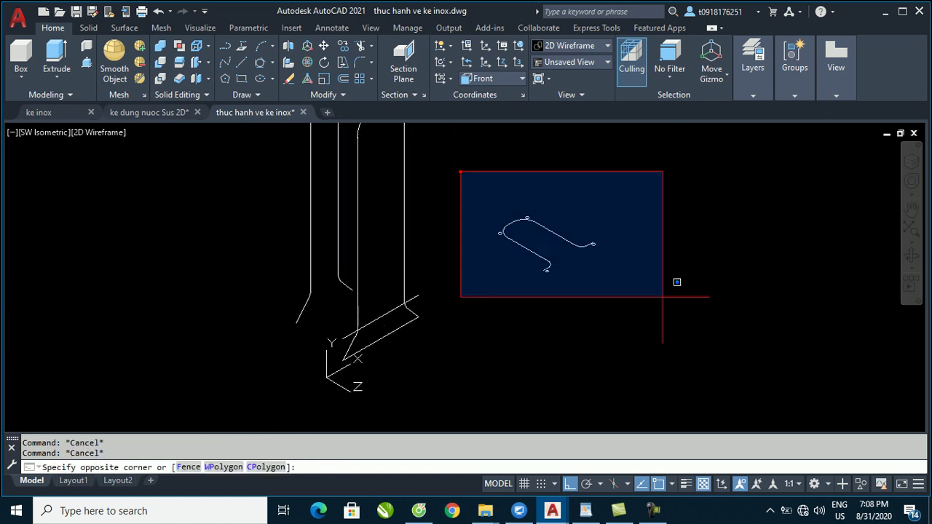
click(662, 281)
text(m)
key(Return)
scroll(599, 240, up, 4)
scroll(599, 240, up, 2)
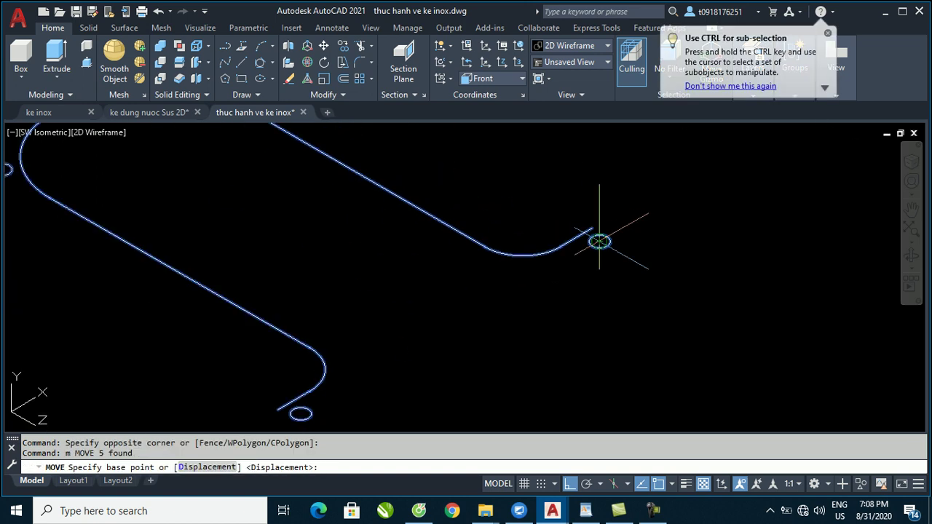
click(618, 235)
scroll(617, 235, down, 5)
scroll(452, 272, up, 2)
scroll(449, 272, up, 2)
scroll(471, 291, up, 2)
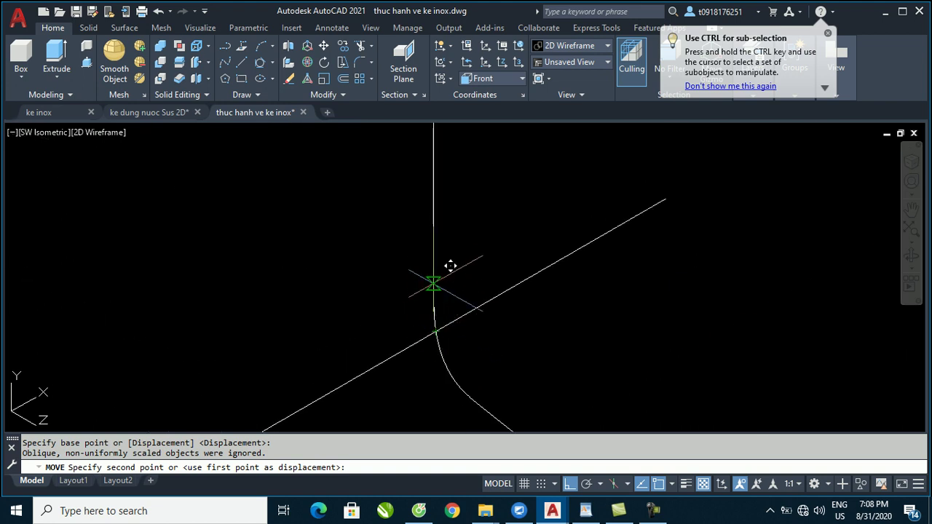
click(456, 255)
Window-select the bracket path and its circles (four objects) and start another MOVE.
scroll(456, 254, down, 5)
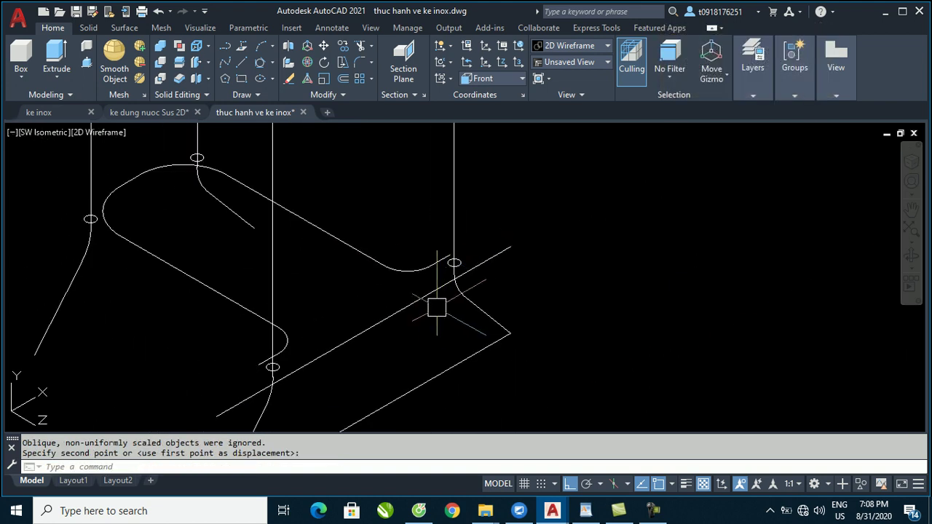
scroll(450, 279, up, 3)
scroll(496, 284, down, 3)
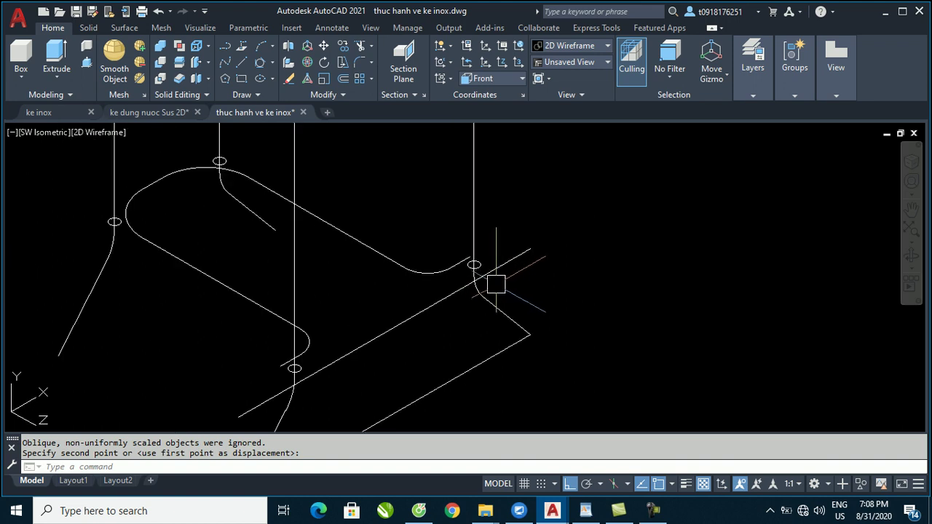
click(401, 267)
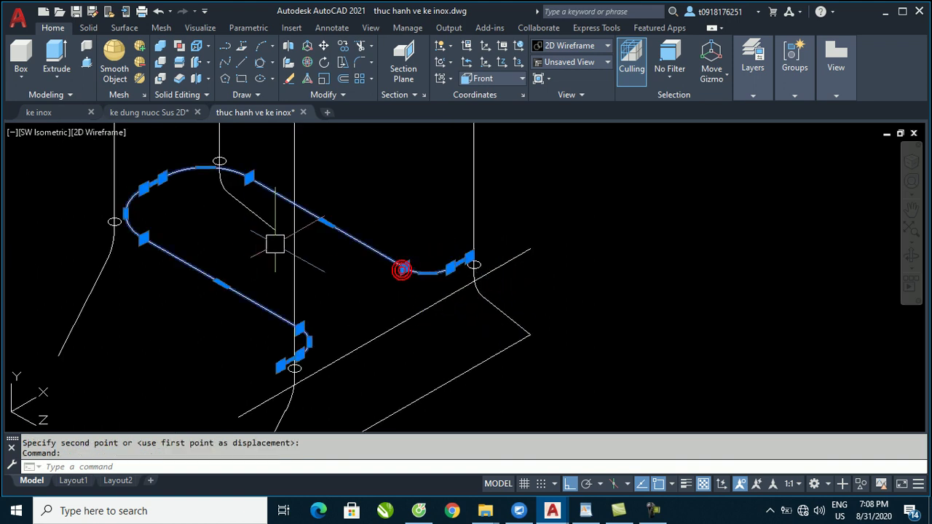
scroll(272, 245, down, 2)
click(139, 172)
click(432, 320)
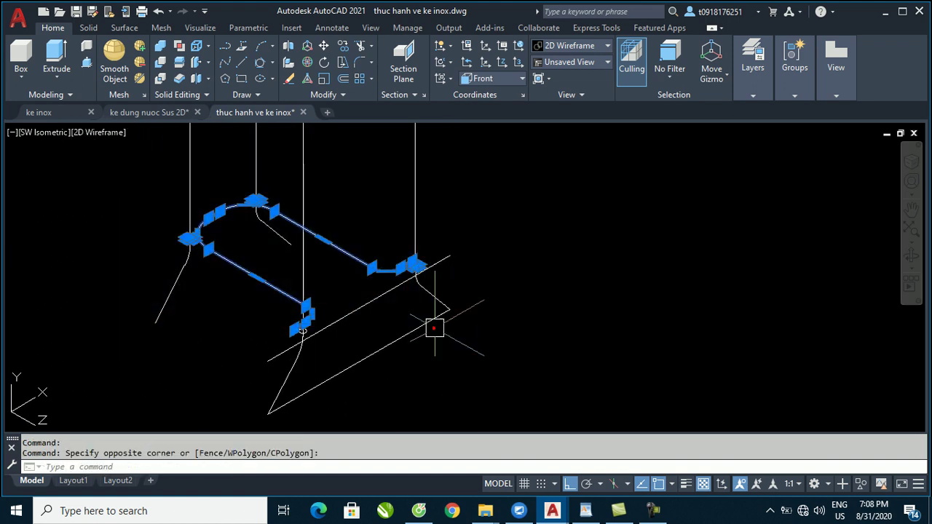
text(m)
key(Return)
scroll(414, 248, up, 3)
Move the bracket and circles from the circle centre using .Z and .Y point filters.
scroll(404, 207, up, 2)
scroll(406, 205, up, 2)
click(405, 206)
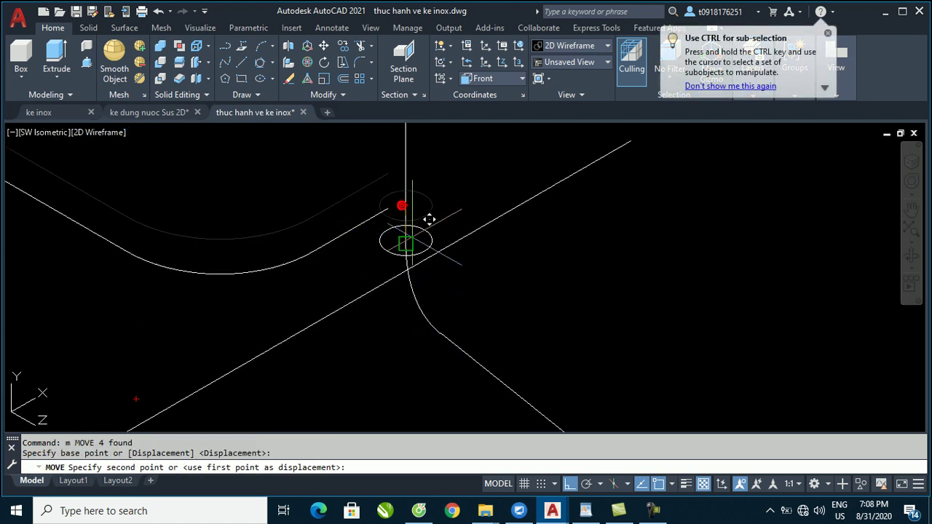
shift+right_click(405, 246)
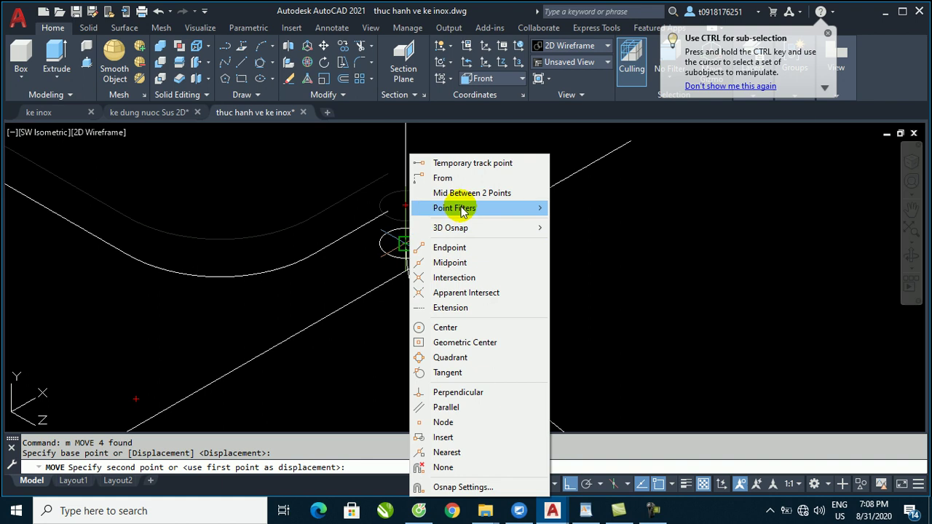
click(575, 240)
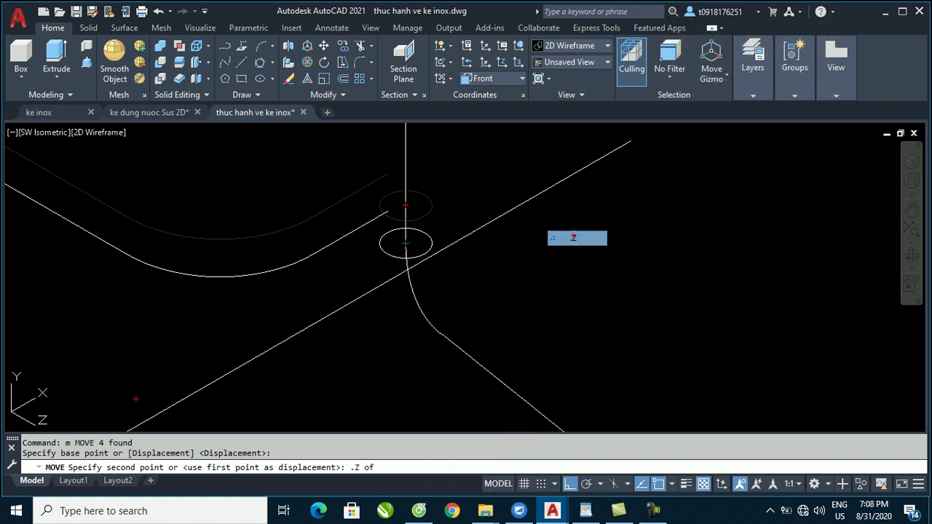
shift+right_click(391, 231)
mouse_move(437, 208)
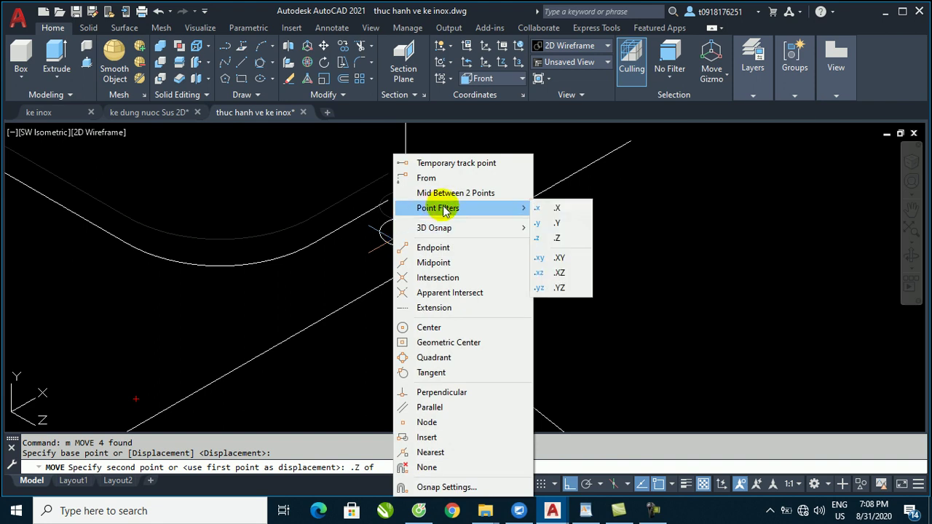
click(553, 221)
click(400, 269)
click(390, 386)
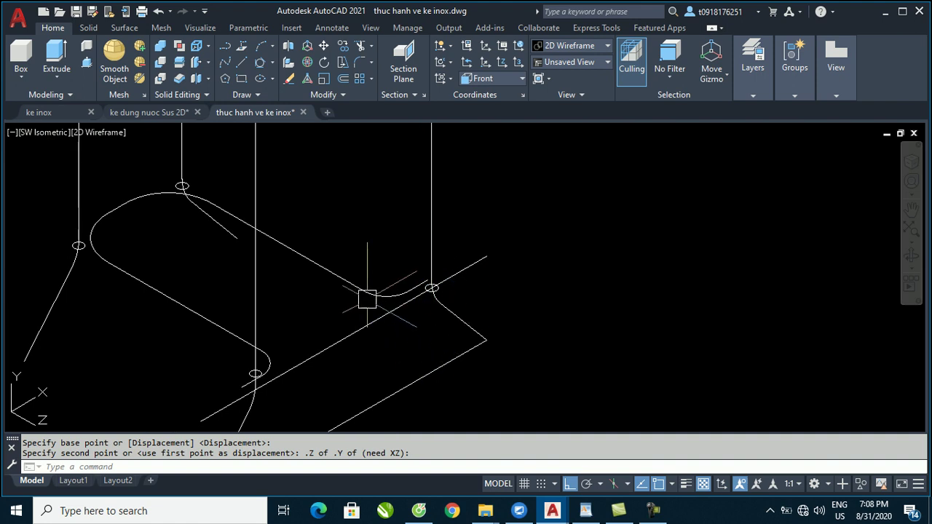
Erase the leftover diagonal line.
click(430, 279)
text(e)
key(Return)
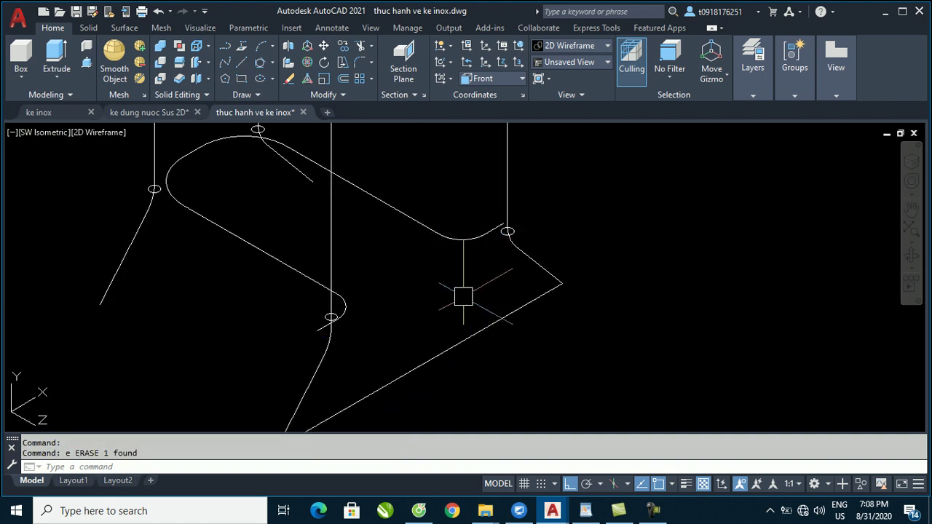
scroll(463, 296, down, 2)
Copy the bracket path 300, 600 and 900 above the original.
click(202, 189)
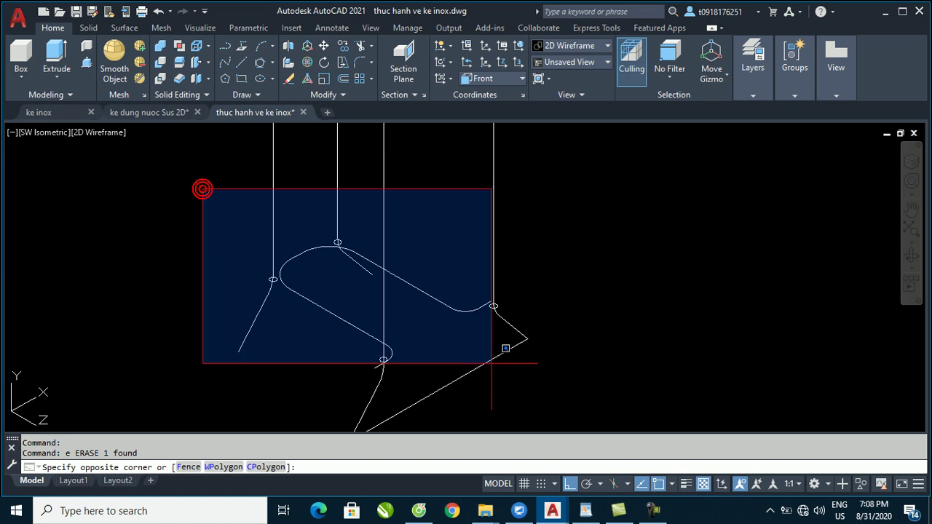
click(518, 368)
key(Return)
click(557, 315)
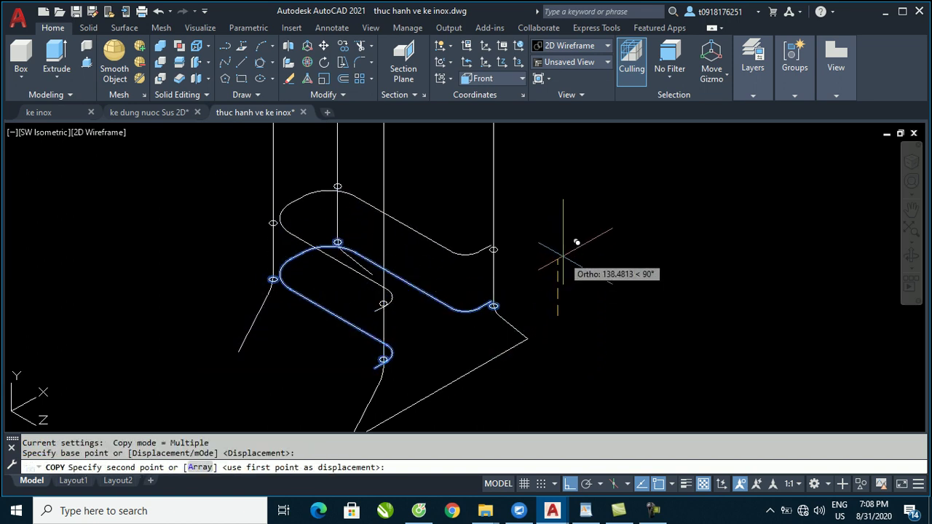
text(300)
key(Return)
scroll(568, 284, down, 2)
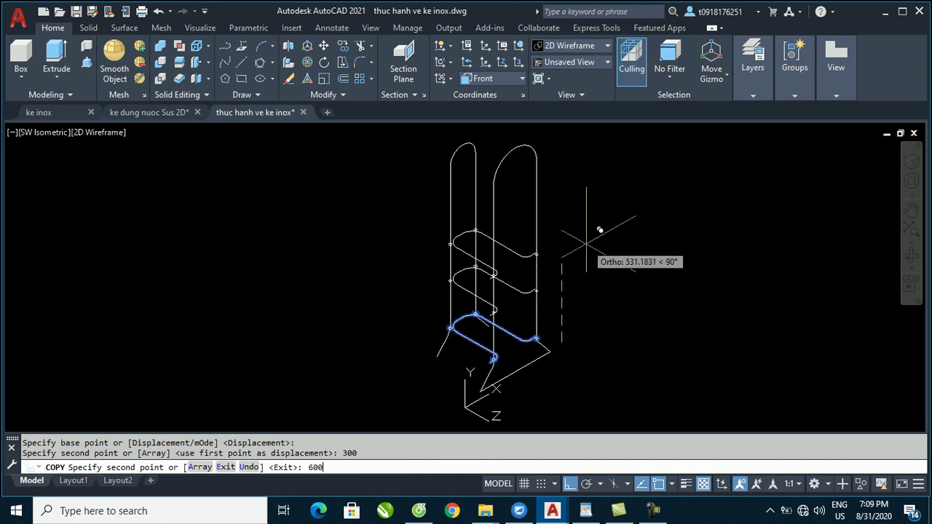
key(Return)
text(6)
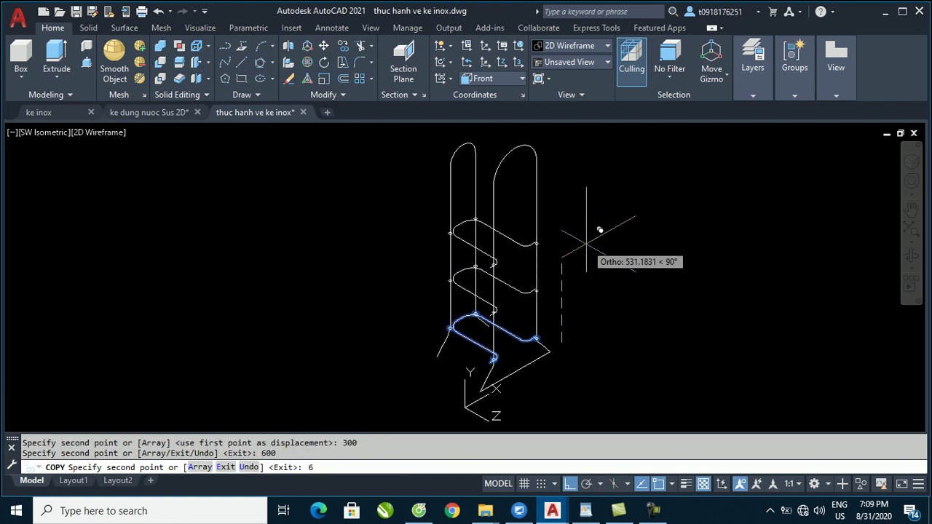
key(Return)
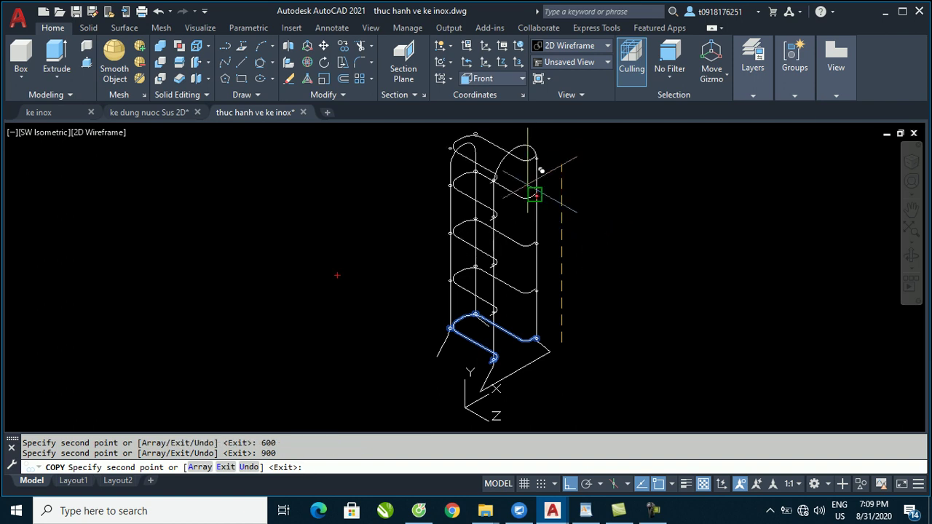
key(Escape)
key(Escape)
Pan across the rack wireframe and switch to the ke dung nuoc Sus 2D drawing.
scroll(496, 353, up, 2)
middle_drag(496, 353, 418, 357)
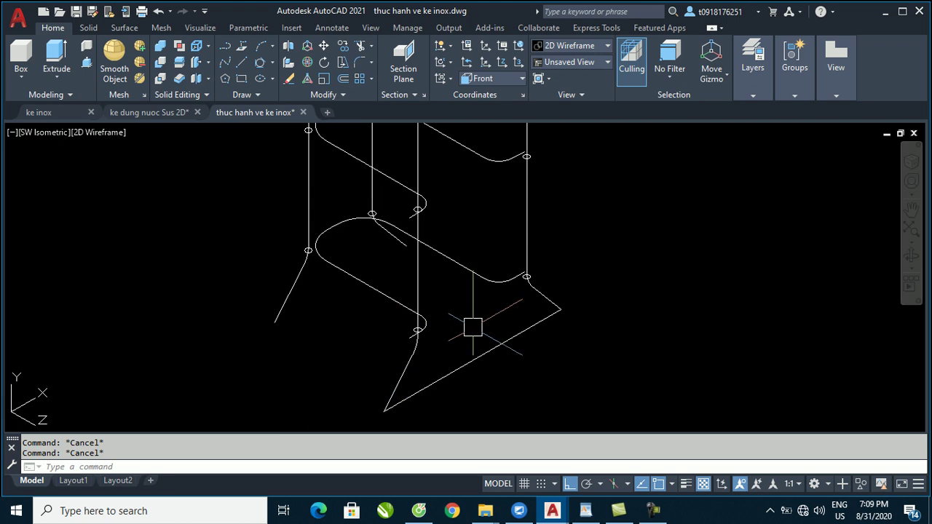
click(175, 112)
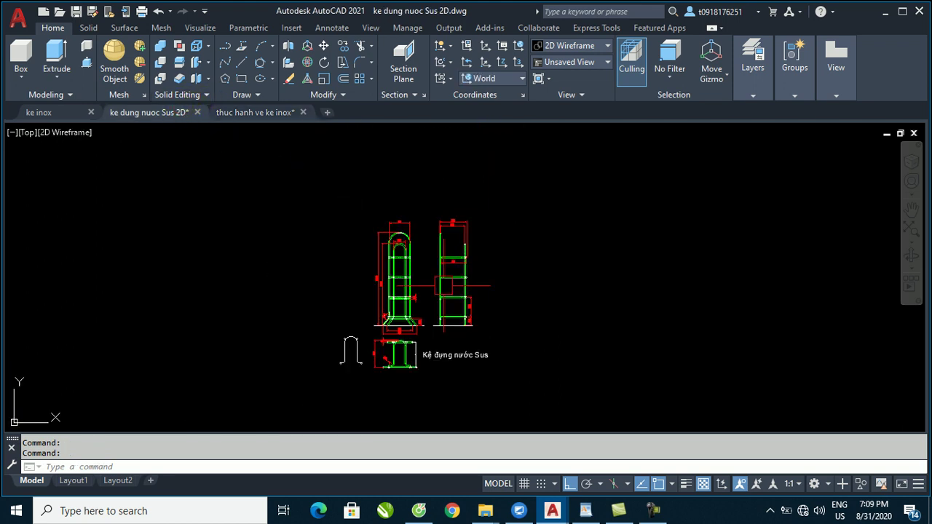
Zoom over the 2D base dimensions, view the finished ke inox rack, then return to thuc hanh ve ke inox.
scroll(270, 321, up, 2)
scroll(270, 321, up, 3)
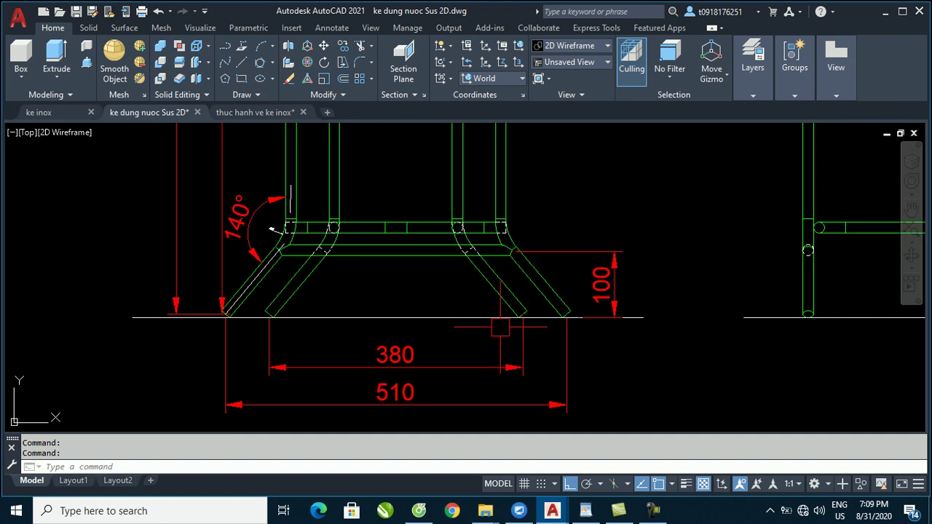
scroll(500, 327, down, 4)
scroll(537, 221, up, 2)
scroll(538, 221, up, 2)
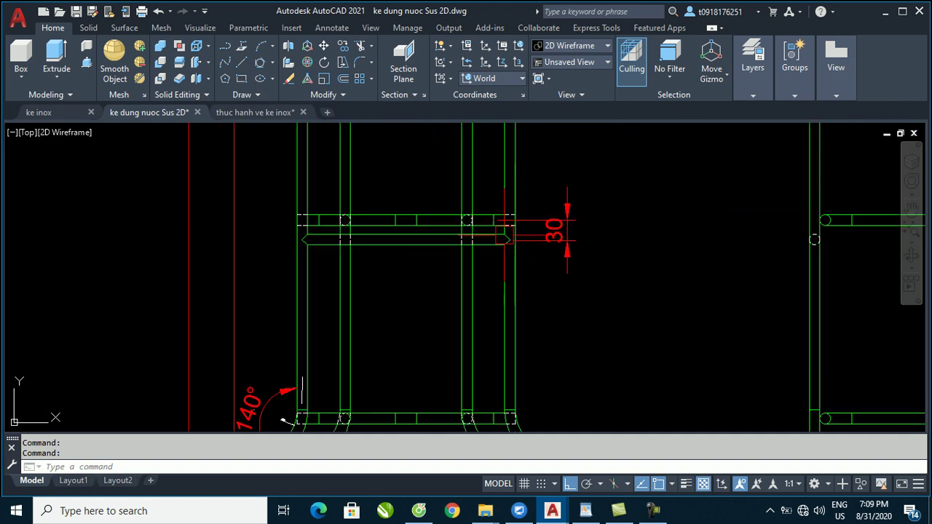
scroll(482, 212, down, 4)
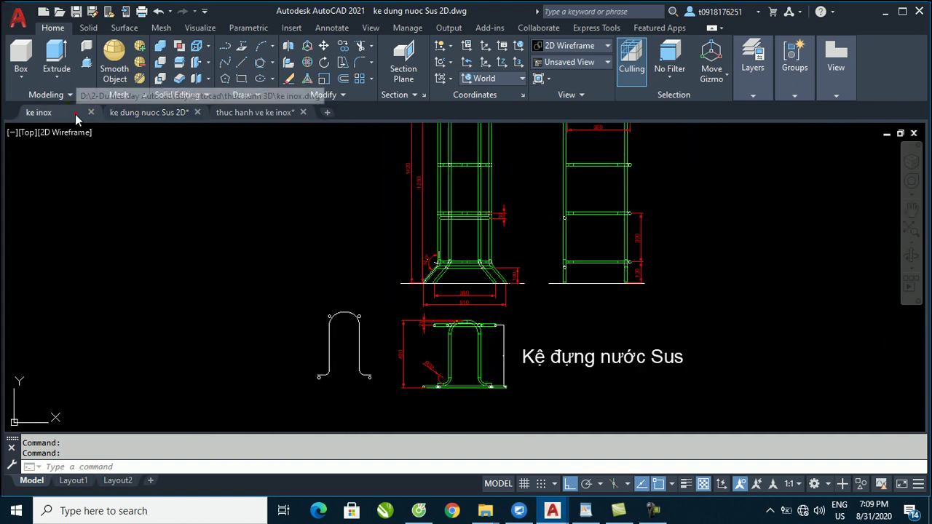
click(75, 114)
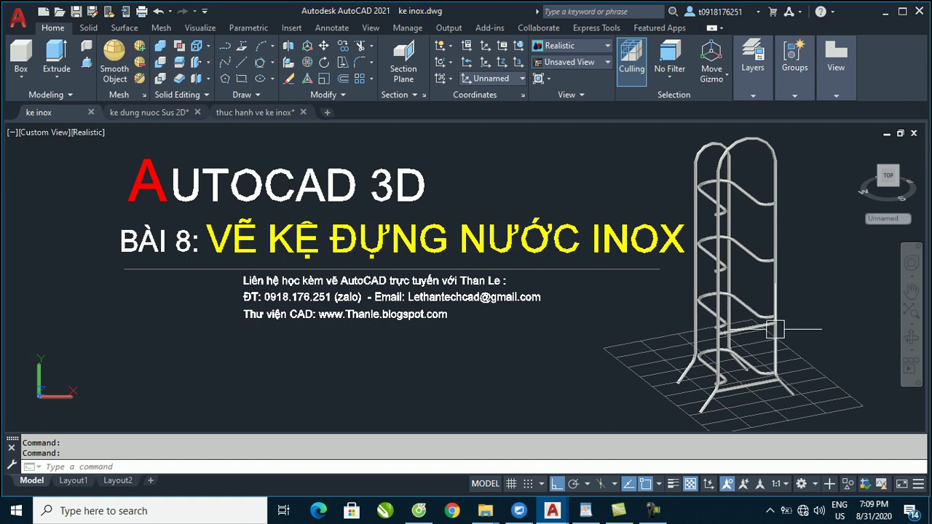
click(256, 113)
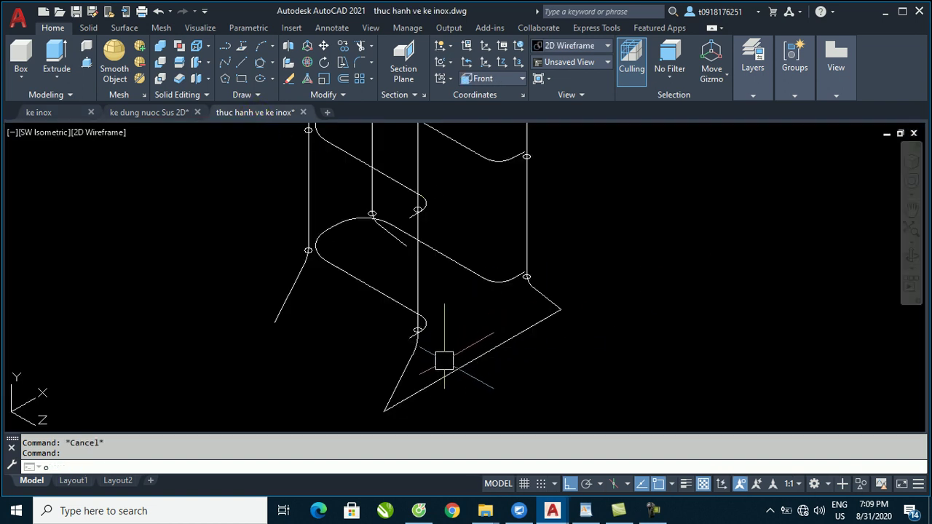
Offset the rack's bottom edge by 100.
key(Return)
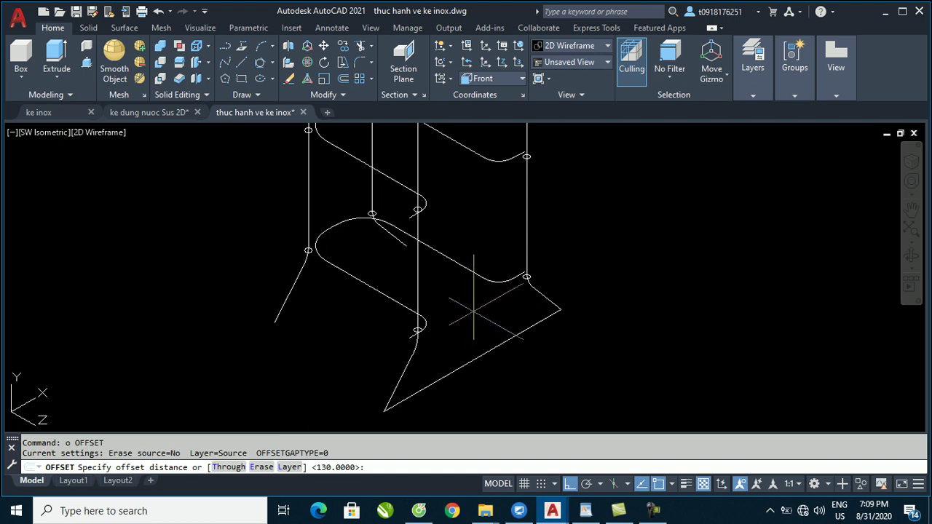
text(100)
key(Return)
click(493, 343)
click(491, 309)
key(Escape)
key(Escape)
key(Escape)
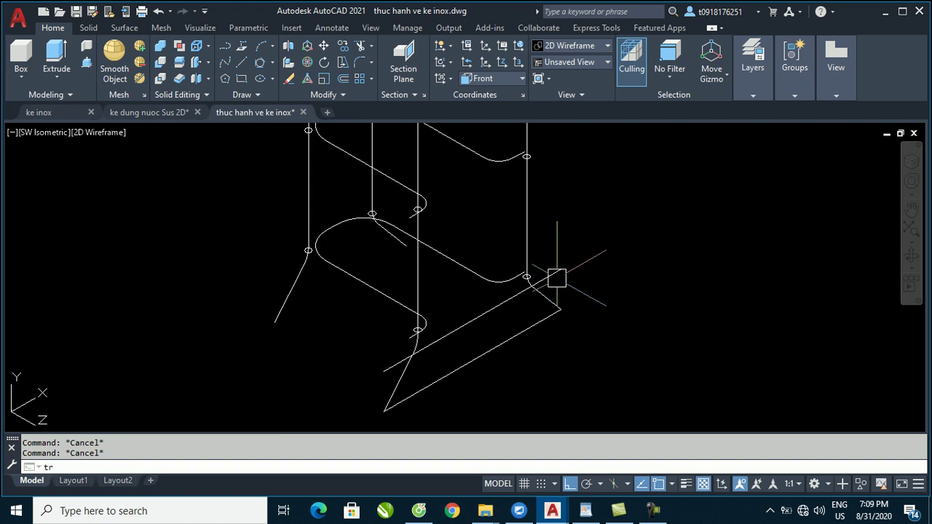
key(Return)
key(Escape)
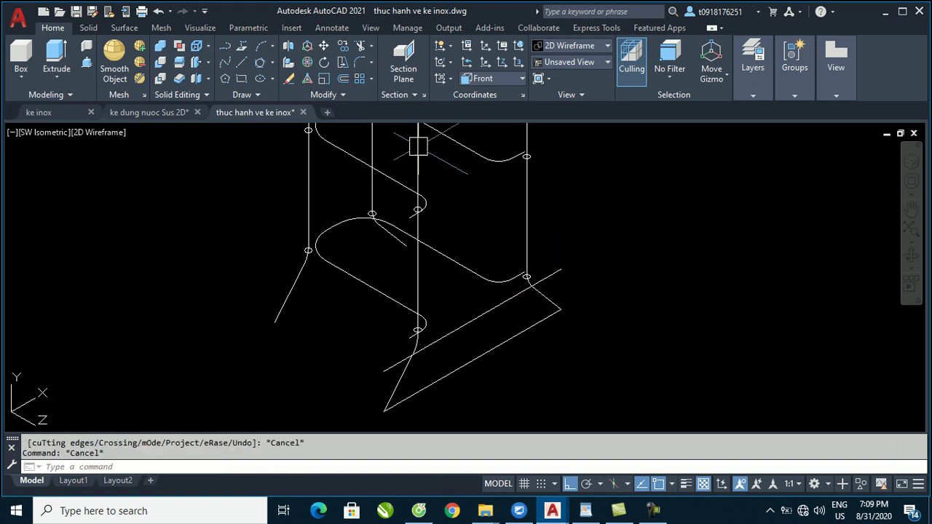
Align the UCS with the current view.
click(449, 79)
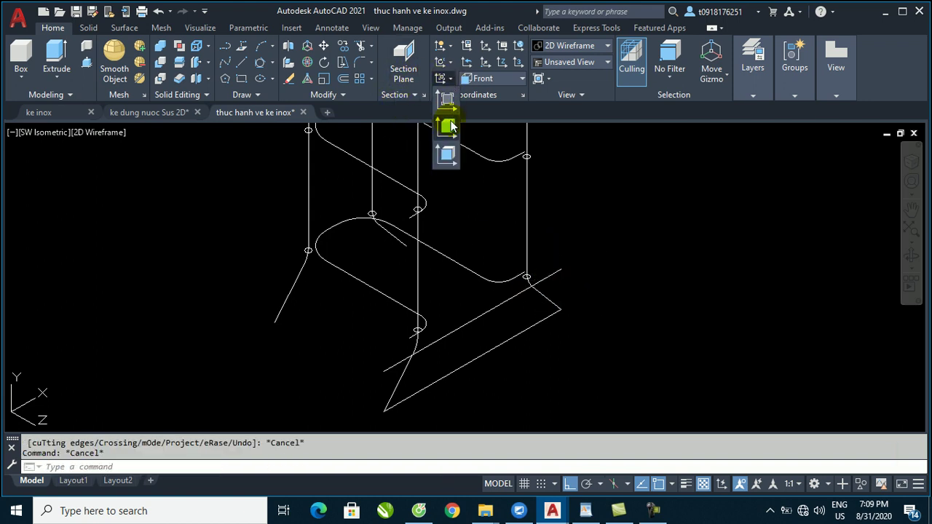
click(448, 100)
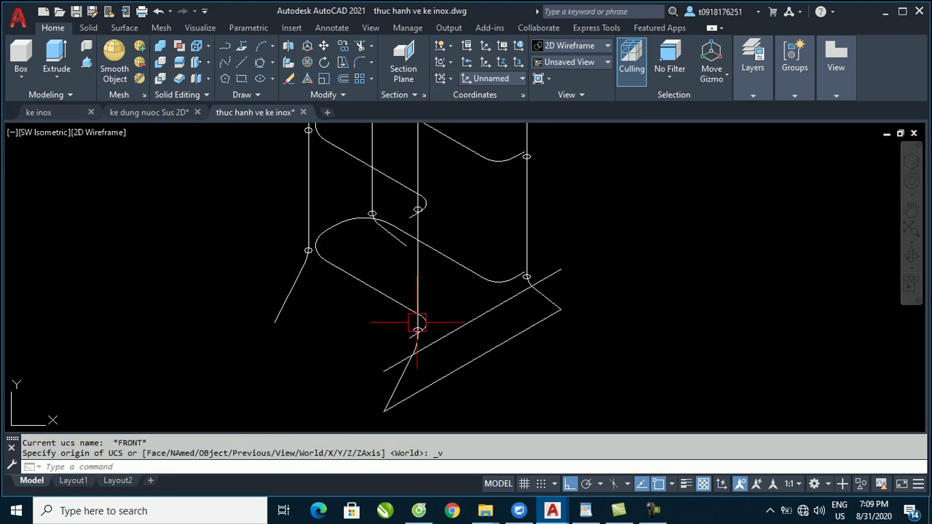
text(tr)
key(Return)
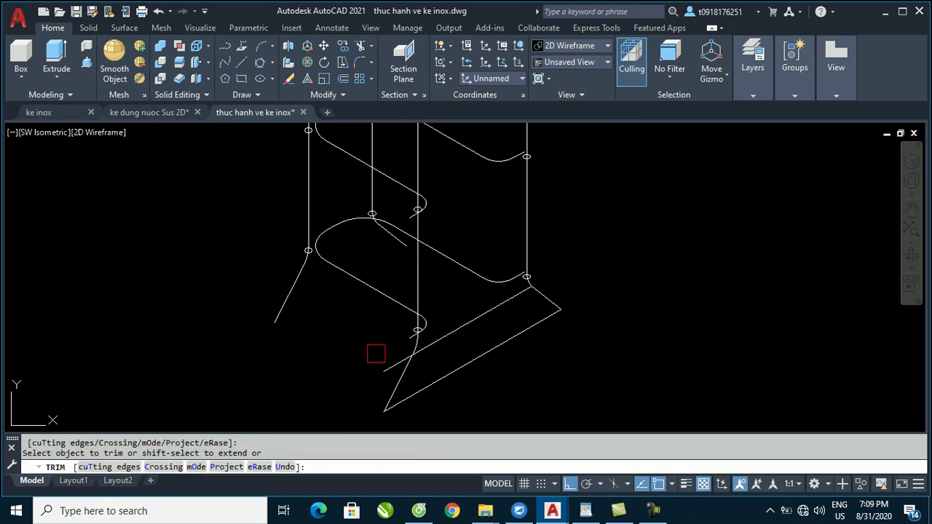
key(Escape)
Draw a line from the right upright's node to the lower shelf bend.
middle_drag(512, 231, 492, 298)
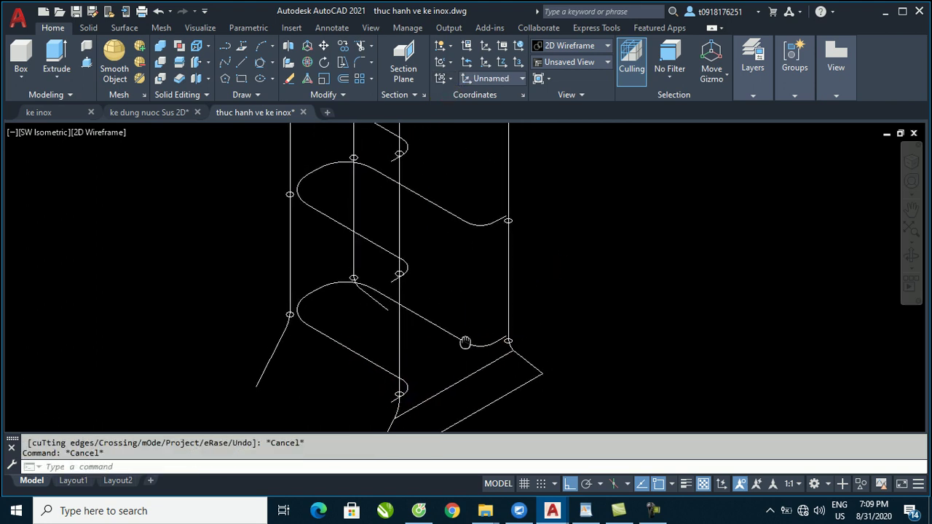
scroll(493, 287, down, 1)
scroll(502, 255, up, 3)
text(l)
key(Return)
scroll(504, 237, up, 2)
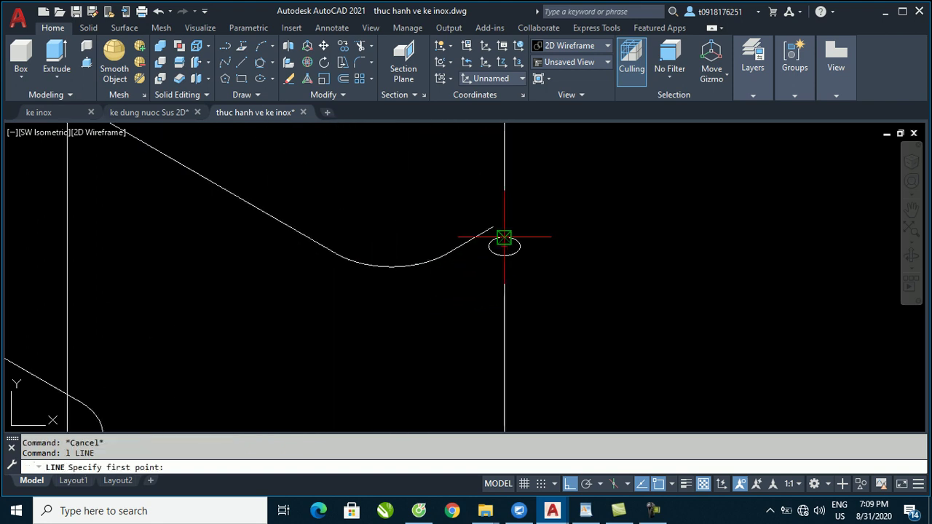
click(504, 246)
scroll(510, 233, down, 3)
scroll(349, 320, up, 3)
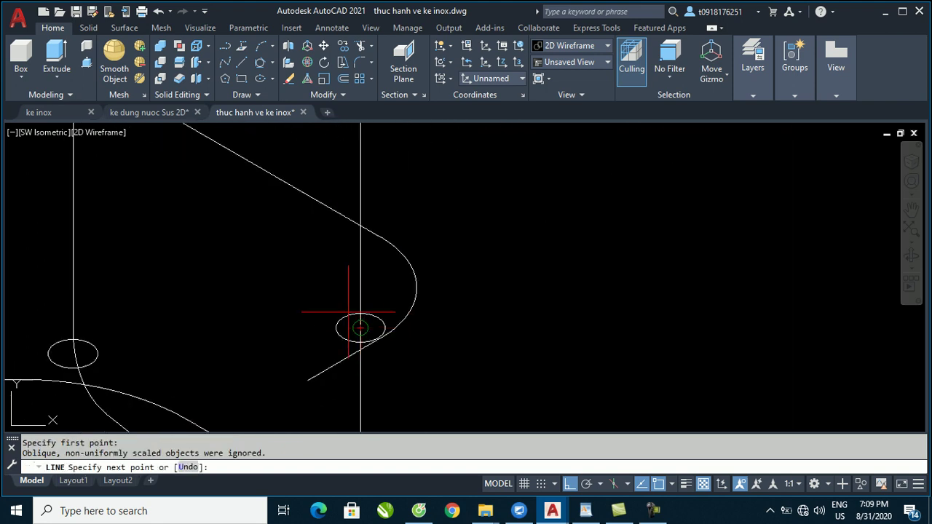
click(360, 332)
scroll(359, 331, down, 3)
key(Escape)
Select the new connecting line and grab its midpoint grip, then cancel without stretching.
click(477, 264)
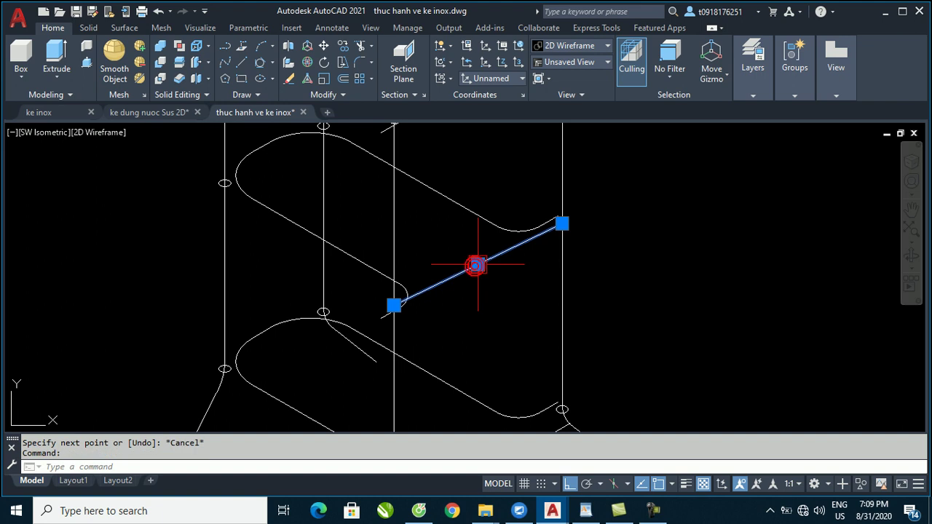
click(476, 264)
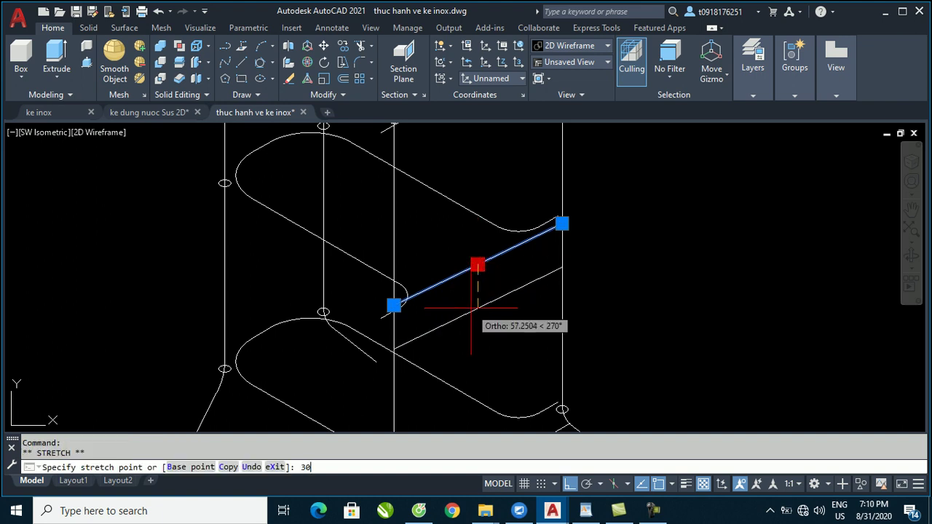
scroll(510, 292, down, 3)
scroll(597, 279, down, 3)
key(Escape)
key(Escape)
Re-centre the whole rack in view and start a circle beside it, then cancel it.
middle_drag(533, 264, 499, 268)
scroll(493, 254, up, 3)
scroll(513, 247, up, 2)
scroll(523, 226, down, 5)
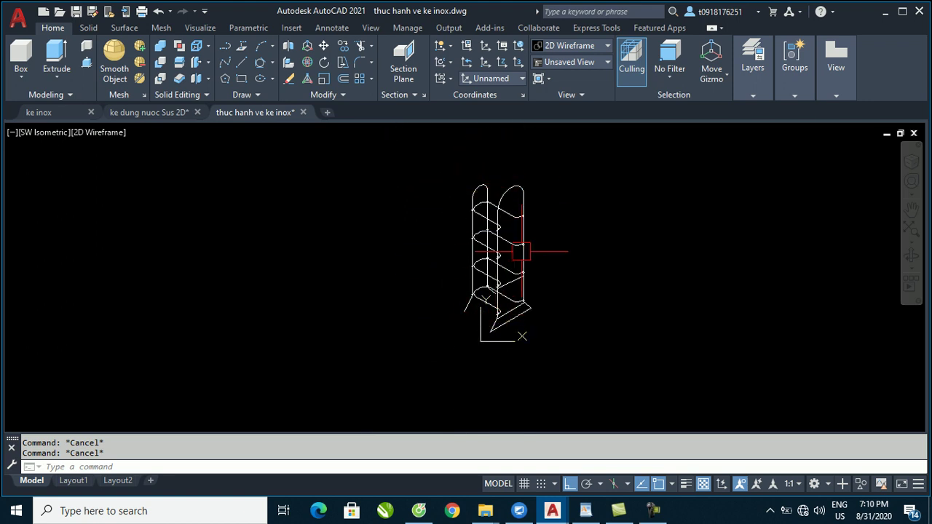
scroll(491, 260, up, 4)
scroll(476, 272, up, 3)
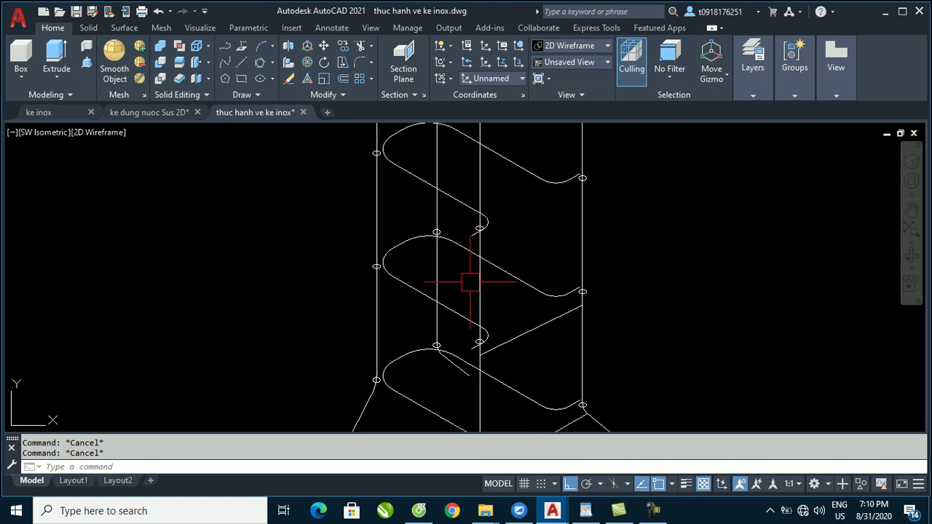
scroll(470, 283, down, 5)
scroll(451, 299, down, 1)
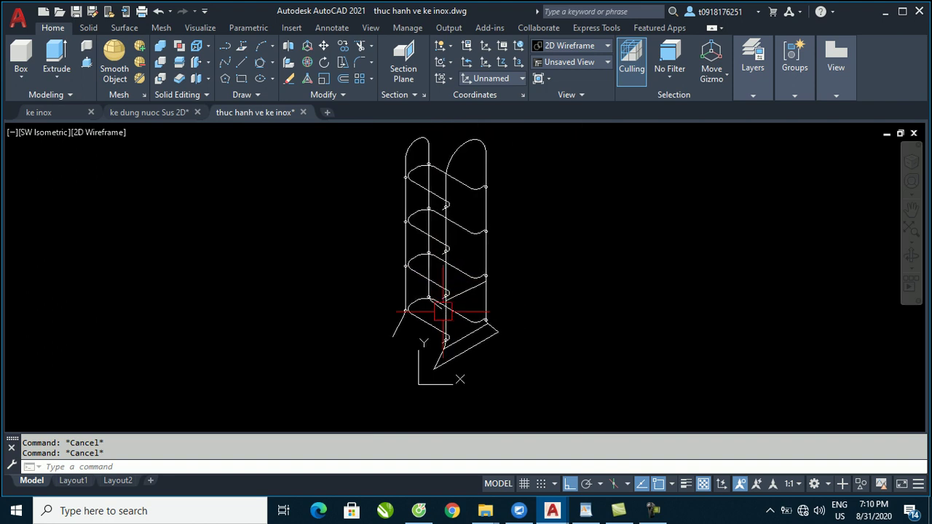
scroll(498, 330, up, 2)
text(c)
key(Return)
click(543, 292)
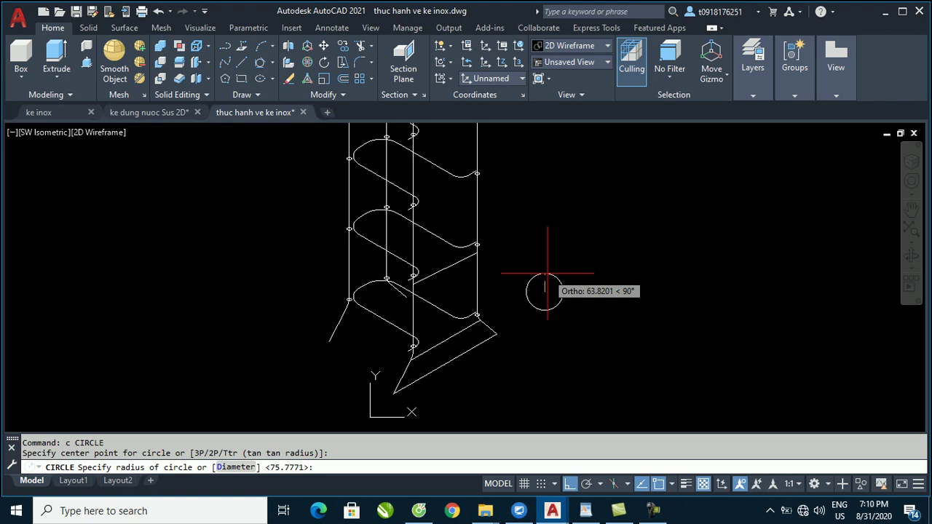
key(Escape)
scroll(395, 343, up, 5)
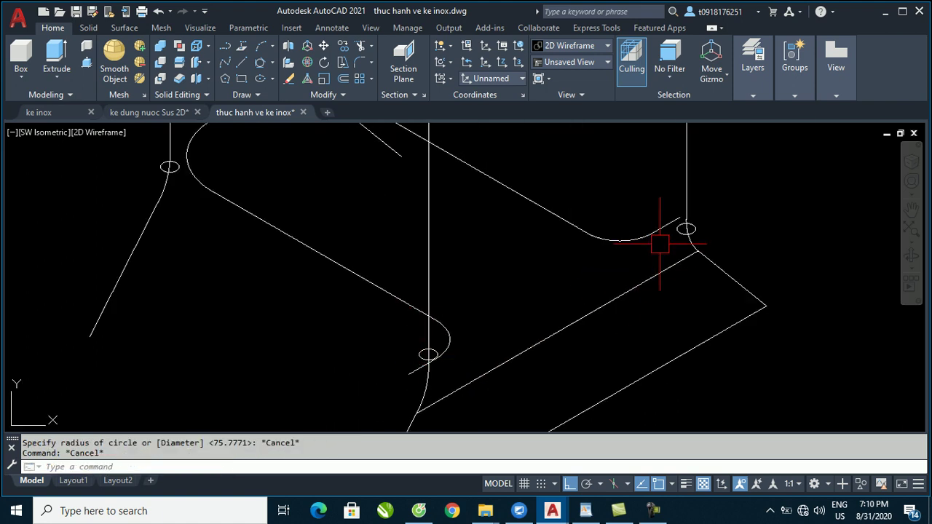
scroll(659, 245, down, 4)
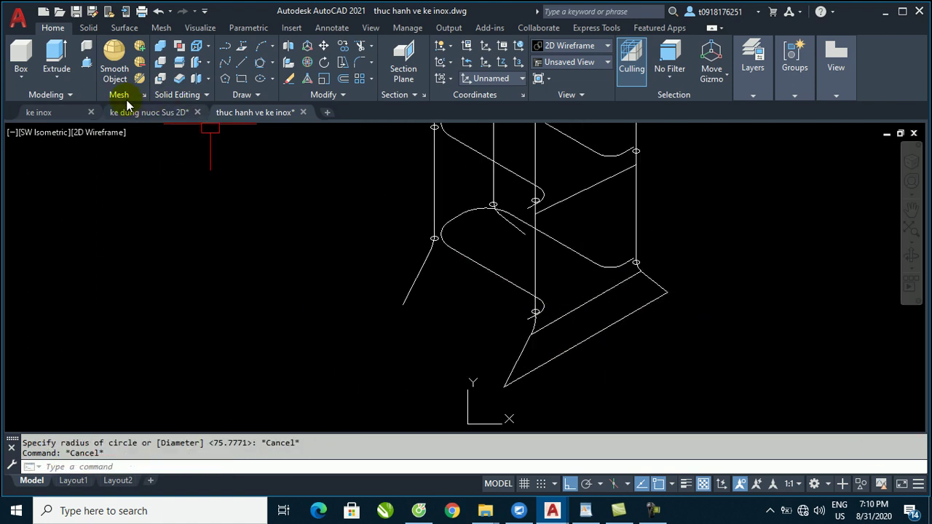
Sweep a small profile circle along the curved rail into a tube.
click(56, 75)
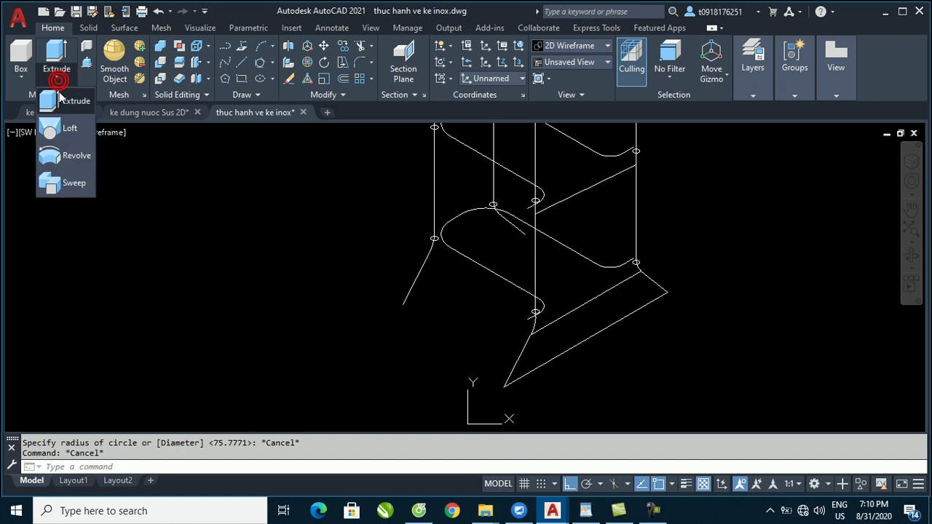
click(64, 186)
scroll(514, 317, up, 5)
click(534, 291)
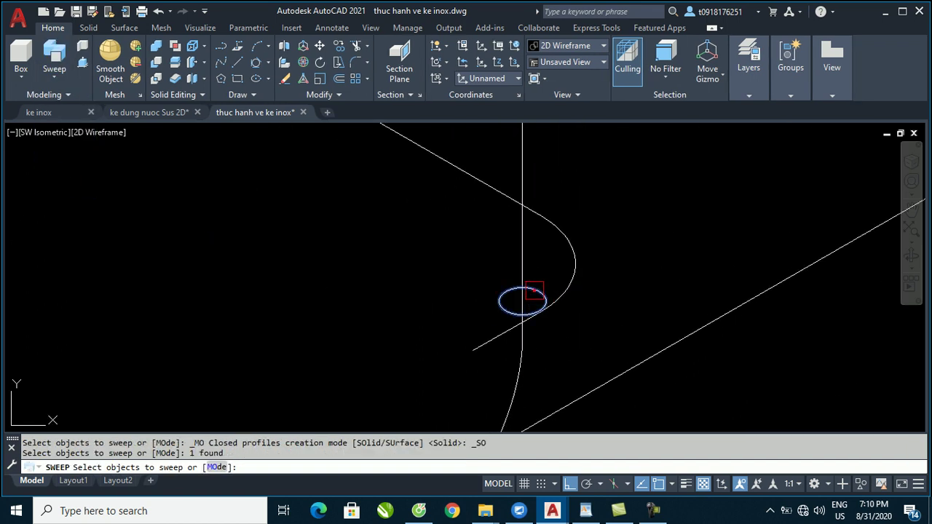
key(Return)
click(572, 262)
scroll(510, 306, down, 3)
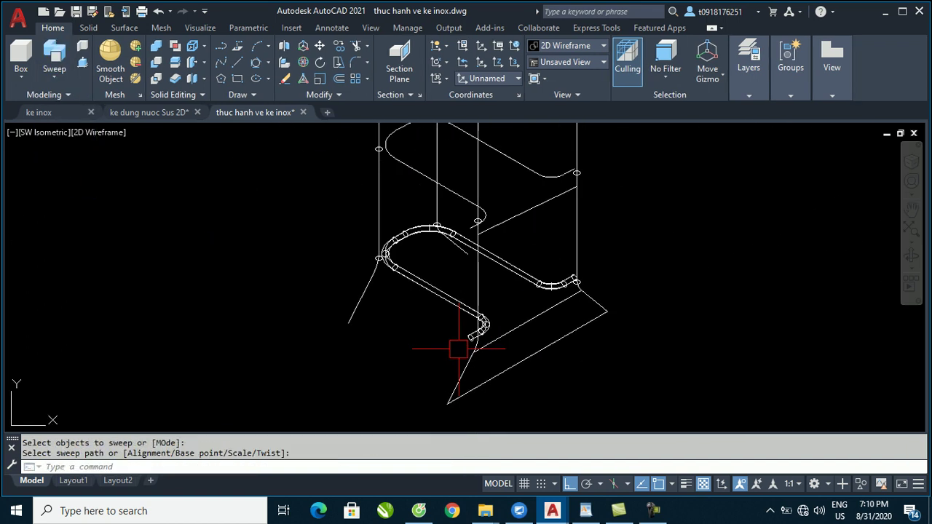
Sweep the next two profile circles along the bent and curved rails.
key(Return)
scroll(484, 217, up, 4)
scroll(481, 216, up, 2)
click(459, 227)
key(Return)
click(489, 217)
scroll(479, 354, down, 4)
key(Return)
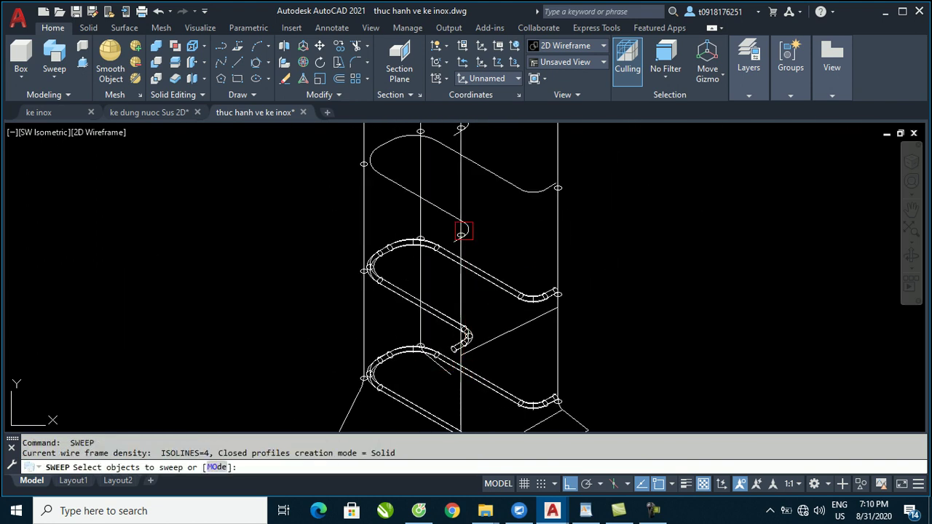
scroll(455, 233, up, 4)
click(439, 254)
key(Return)
click(477, 231)
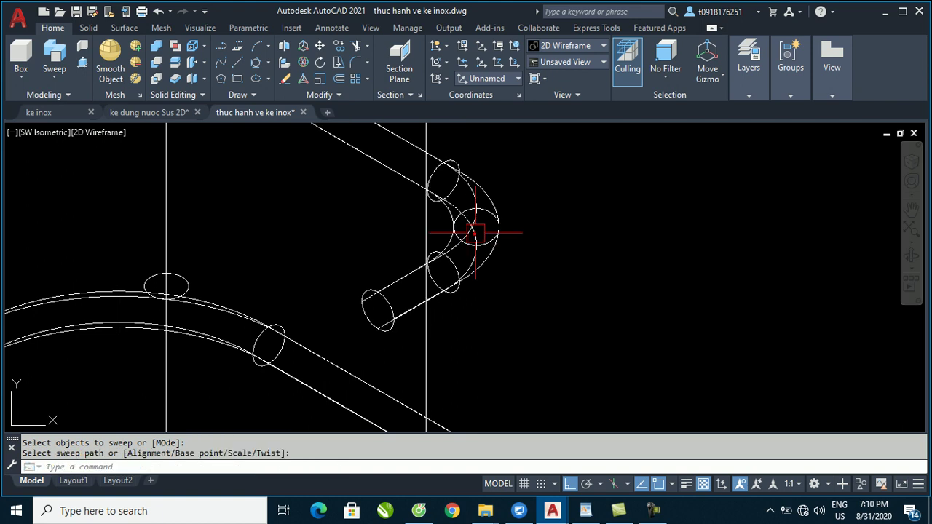
scroll(470, 367, down, 3)
scroll(473, 342, down, 2)
Sweep another profile circle along the curved bend toward the lower shelf.
key(Return)
scroll(457, 245, up, 3)
scroll(459, 242, up, 3)
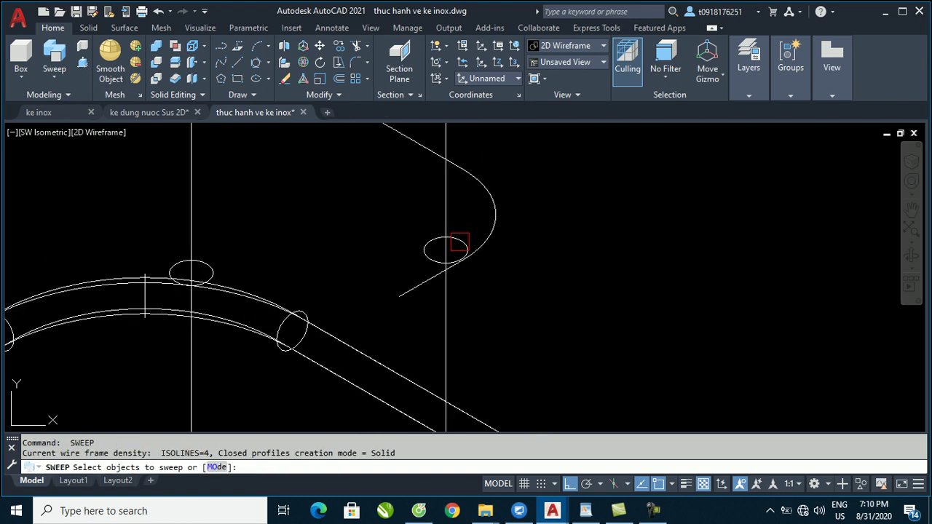
click(460, 239)
key(Return)
click(493, 221)
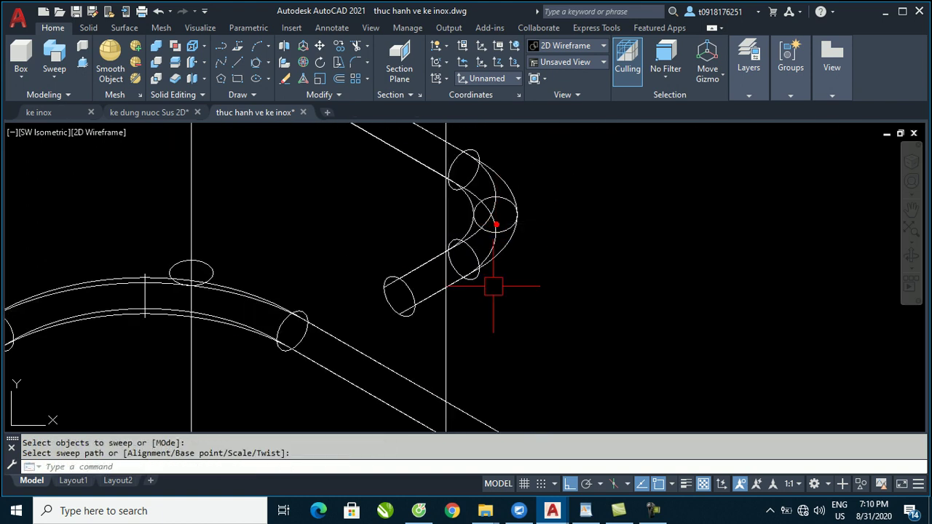
scroll(485, 320, down, 3)
scroll(500, 291, down, 2)
middle_drag(500, 291, 474, 219)
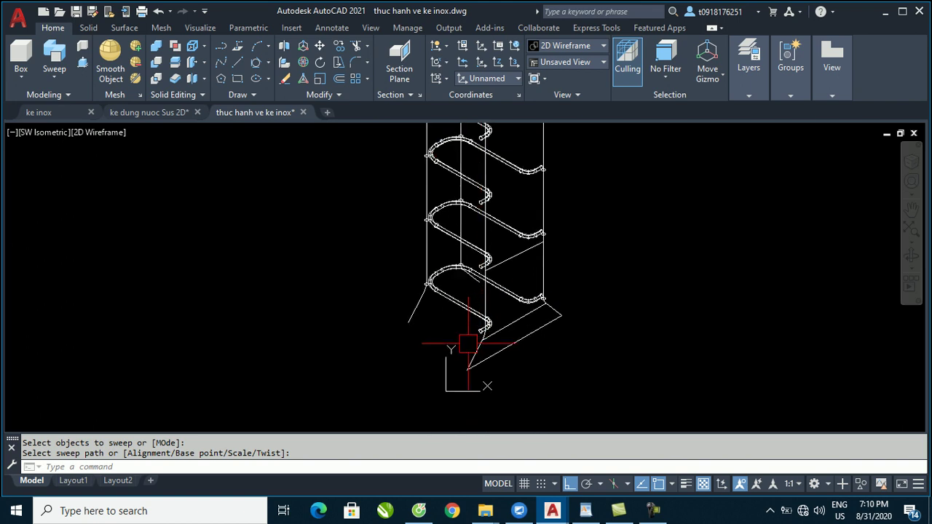
scroll(466, 326, up, 2)
scroll(565, 310, up, 3)
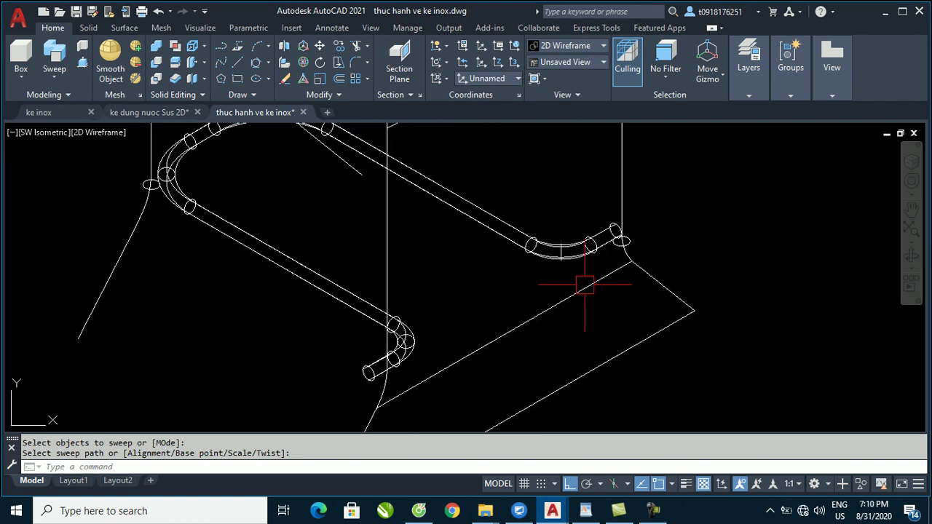
text(sw)
Sweep the profile circle on the right upright along its path into a pipe.
key(Return)
scroll(639, 248, up, 3)
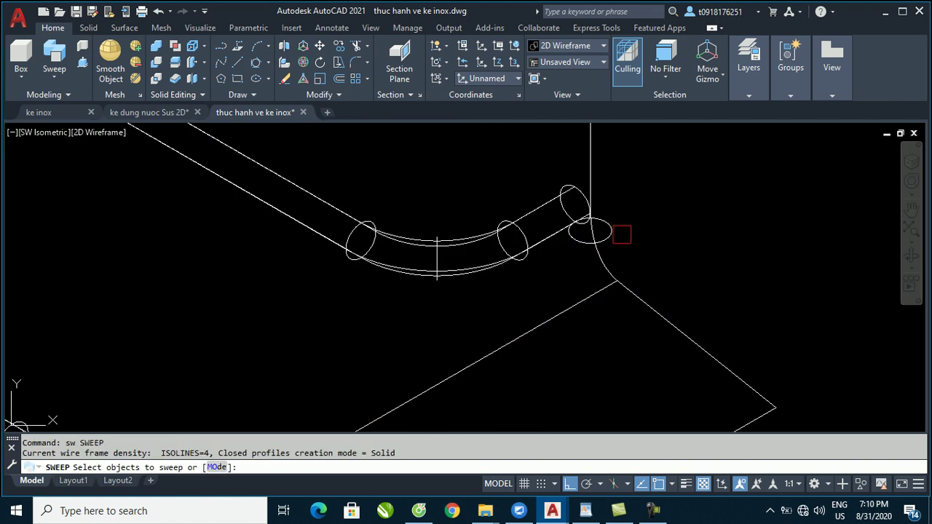
click(618, 232)
scroll(626, 255, down, 4)
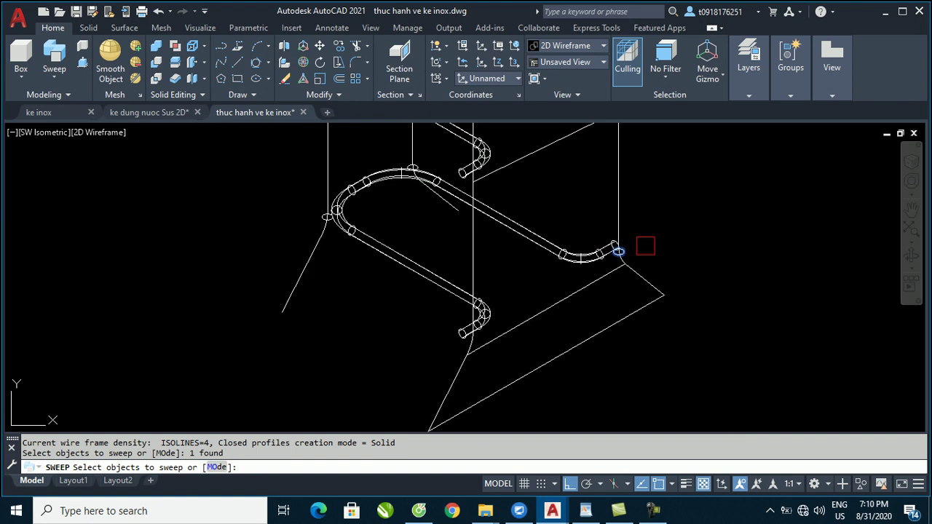
key(Return)
click(620, 215)
Begin another sweep on the pipe end circle, then cancel it.
key(Return)
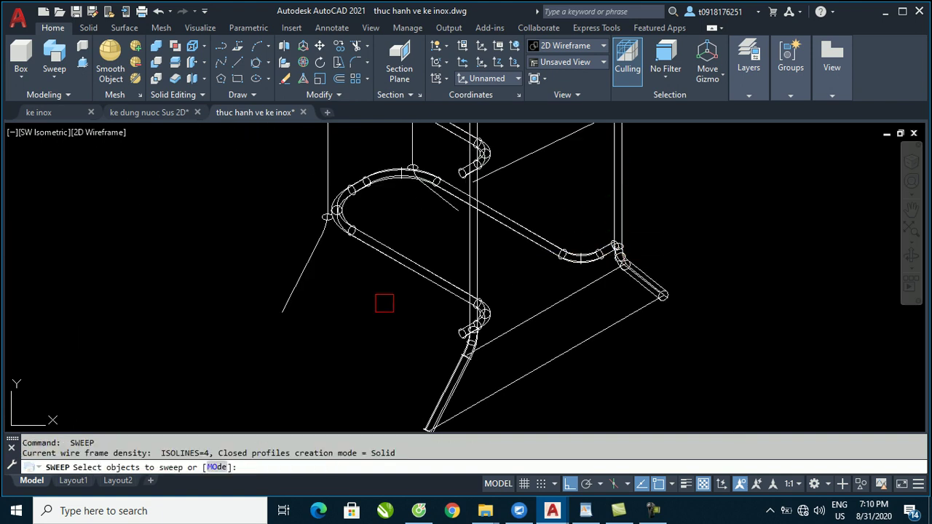
scroll(451, 341, up, 3)
scroll(481, 351, up, 2)
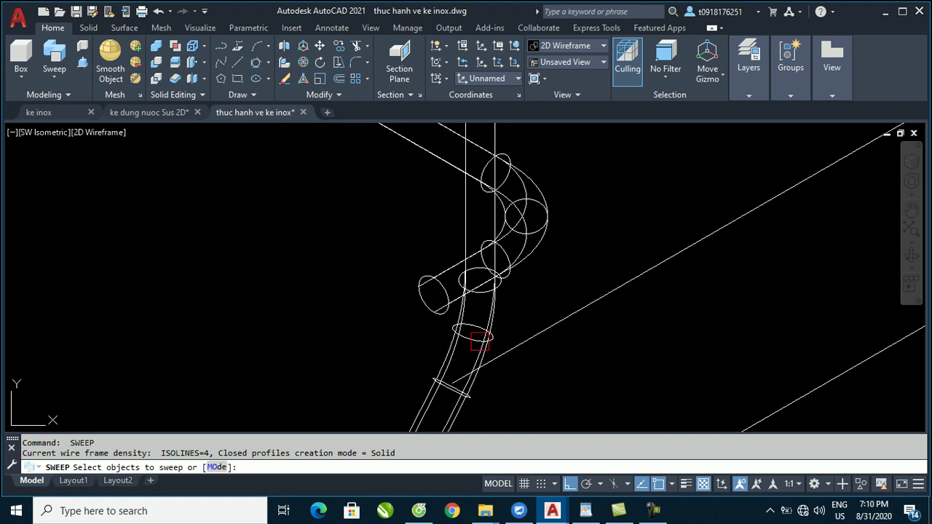
scroll(499, 333, up, 2)
scroll(490, 309, up, 2)
click(447, 249)
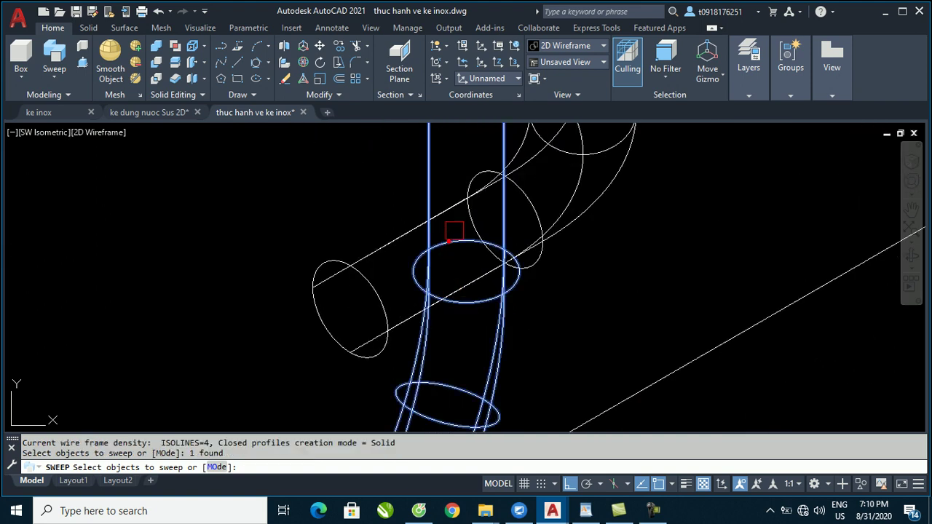
scroll(466, 284, down, 5)
key(Escape)
scroll(494, 397, down, 3)
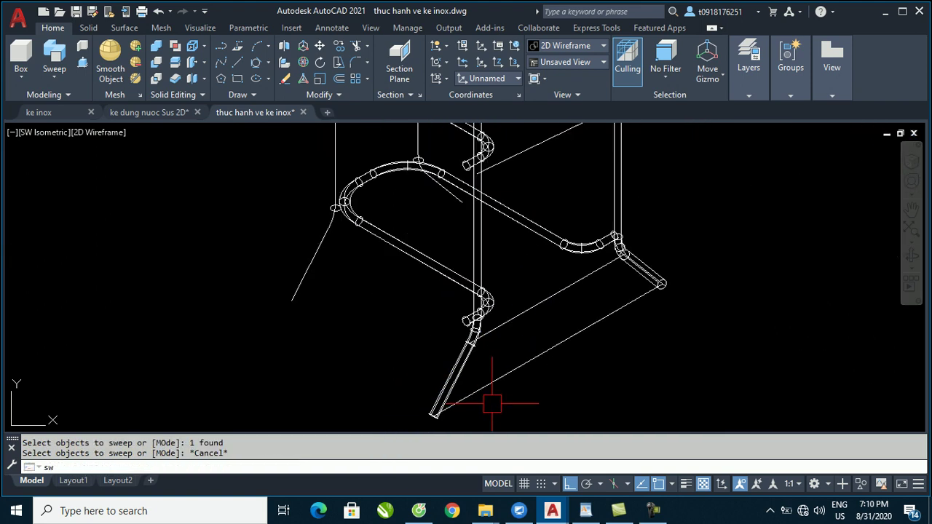
Sweep the end circle at the left bend along the lower diagonal line.
key(Return)
scroll(333, 209, up, 3)
scroll(333, 212, up, 3)
click(308, 214)
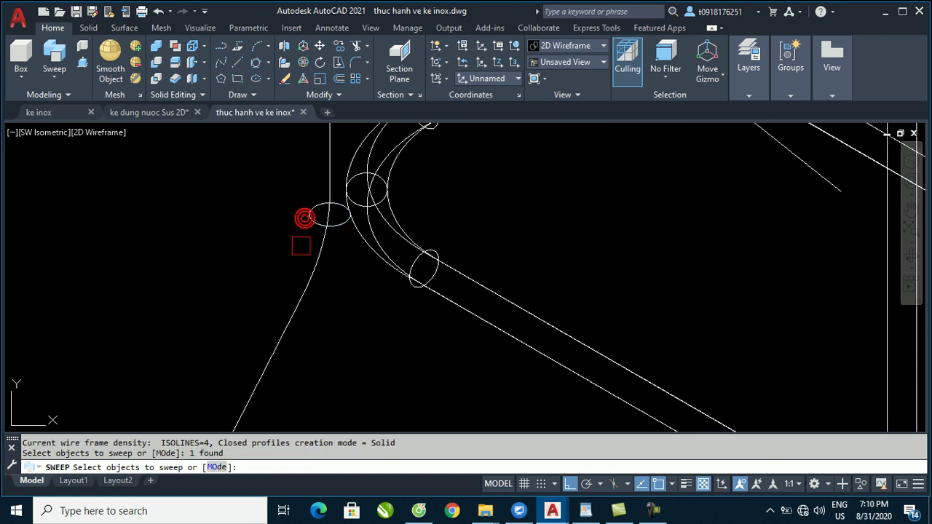
key(Return)
scroll(308, 258, down, 3)
scroll(353, 308, down, 3)
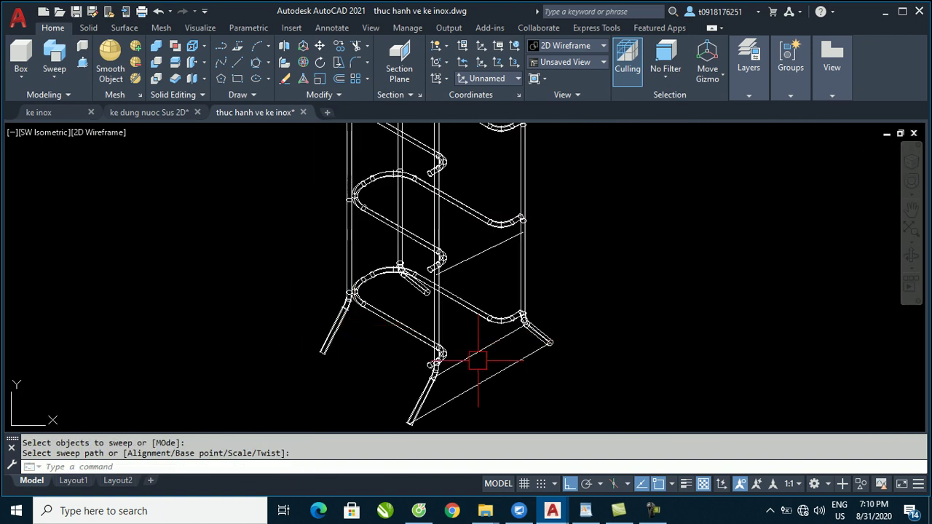
click(494, 372)
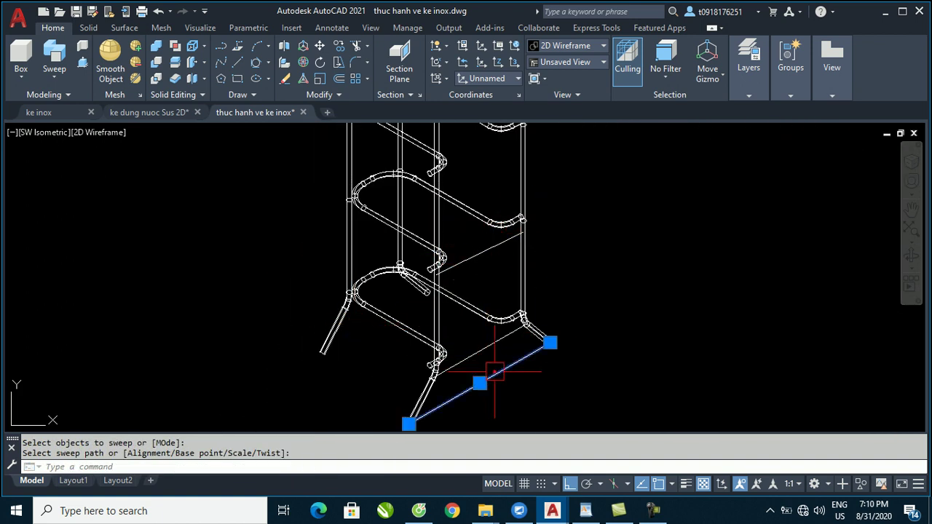
Erase the leftover diagonal path line with E.
text(e)
key(Return)
scroll(479, 370, up, 2)
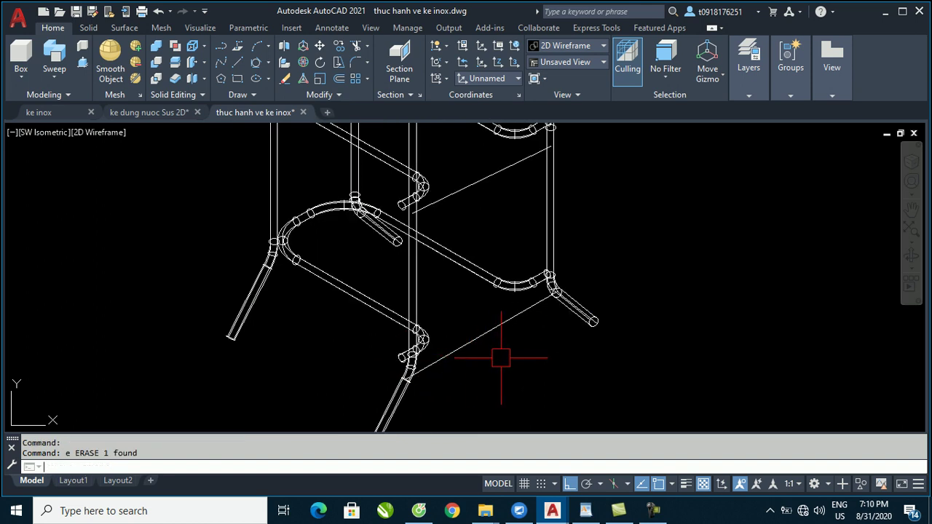
text(sw)
Sweep another profile circle along its diagonal brace path.
key(Return)
scroll(452, 307, down, 2)
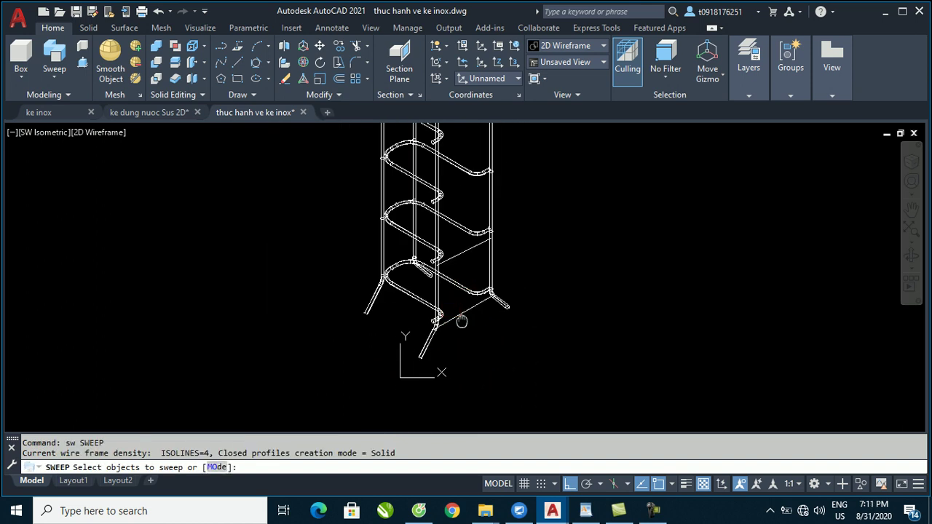
middle_drag(462, 321, 462, 408)
scroll(371, 204, up, 5)
scroll(371, 218, up, 5)
click(374, 242)
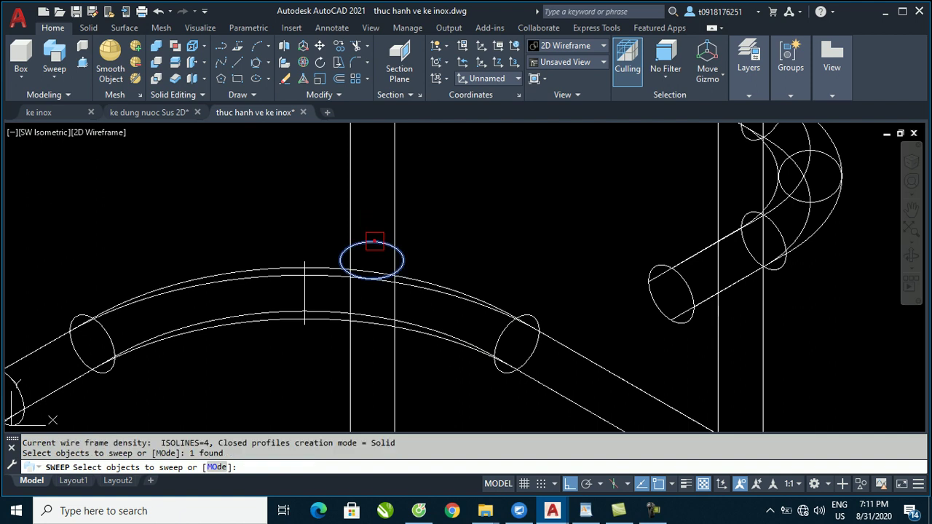
scroll(375, 241, down, 10)
mouse_move(472, 368)
middle_down()
mouse_move(437, 320)
mouse_move(364, 277)
middle_up()
key(Return)
click(393, 321)
Start a new sweep, selecting and confirming the next profile circle.
key(Return)
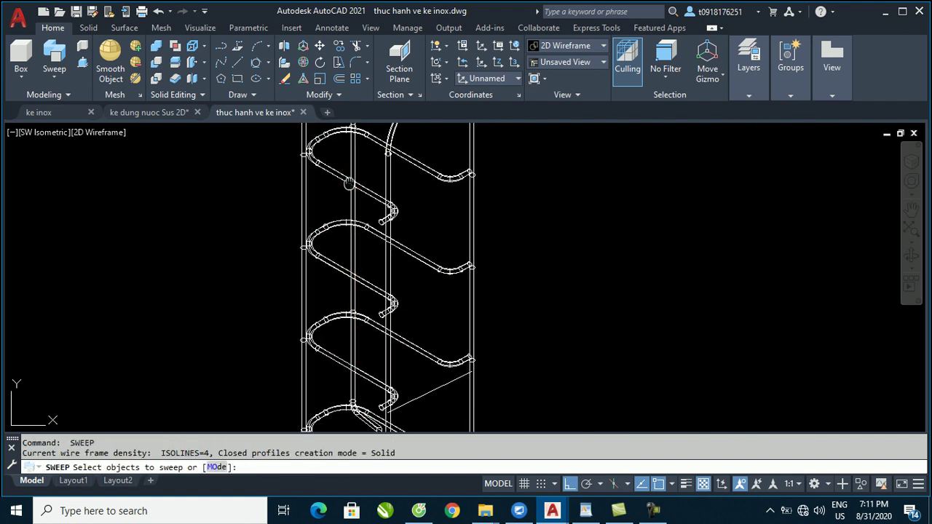
scroll(284, 247, up, 2)
scroll(287, 241, up, 4)
scroll(322, 243, up, 1)
click(327, 239)
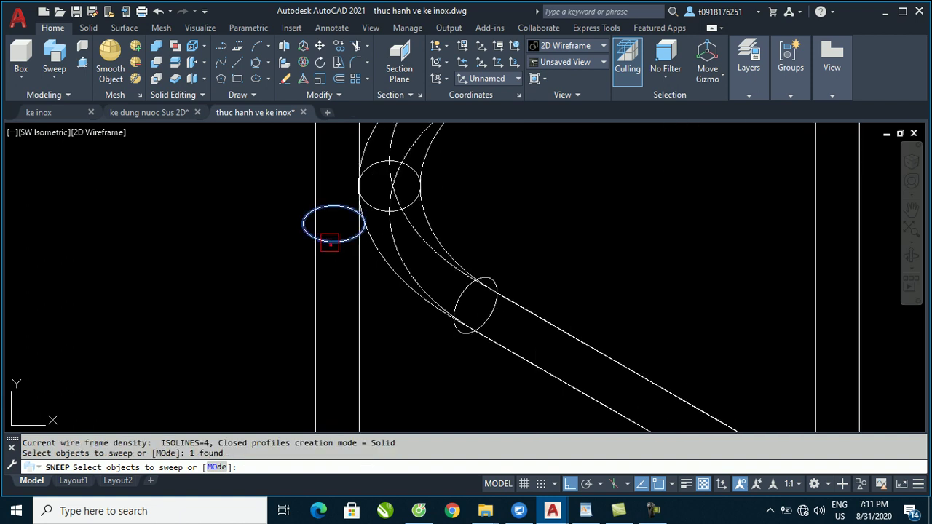
scroll(324, 200, down, 5)
middle_drag(351, 250, 374, 203)
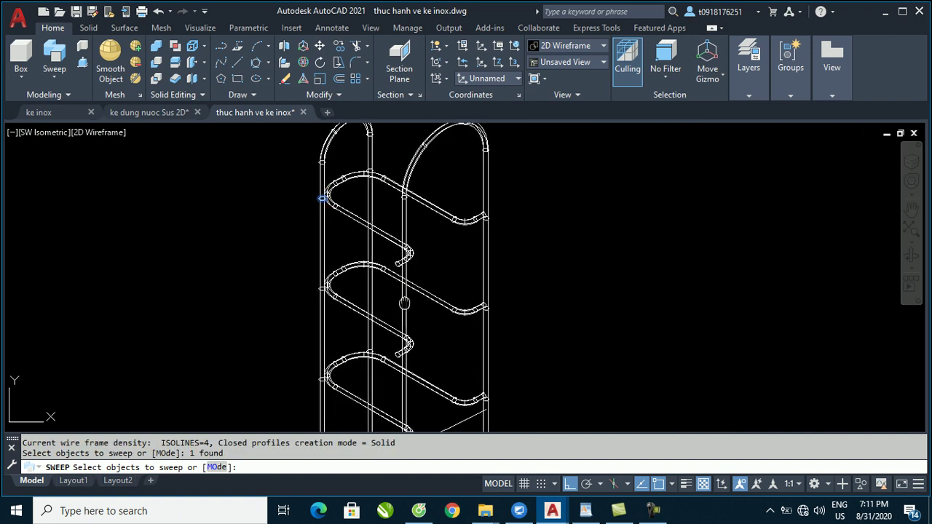
key(Return)
scroll(412, 276, up, 4)
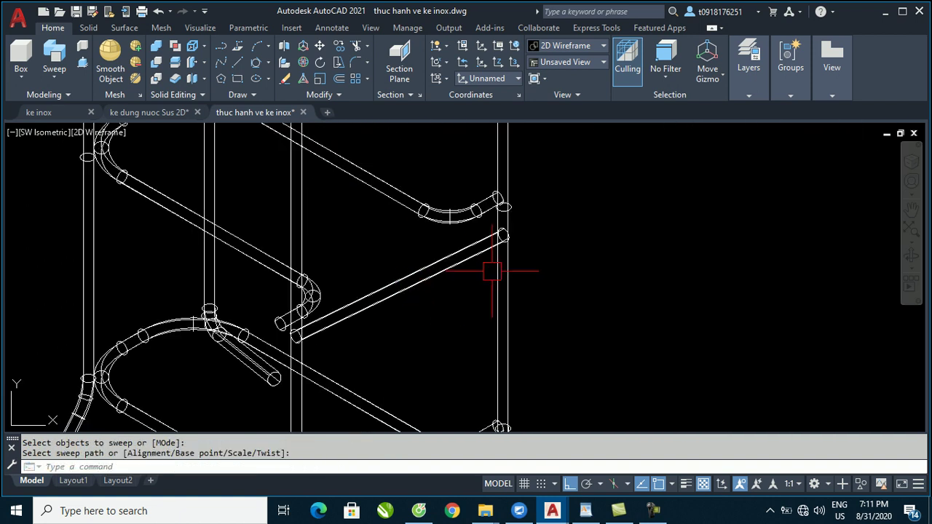
scroll(491, 271, down, 3)
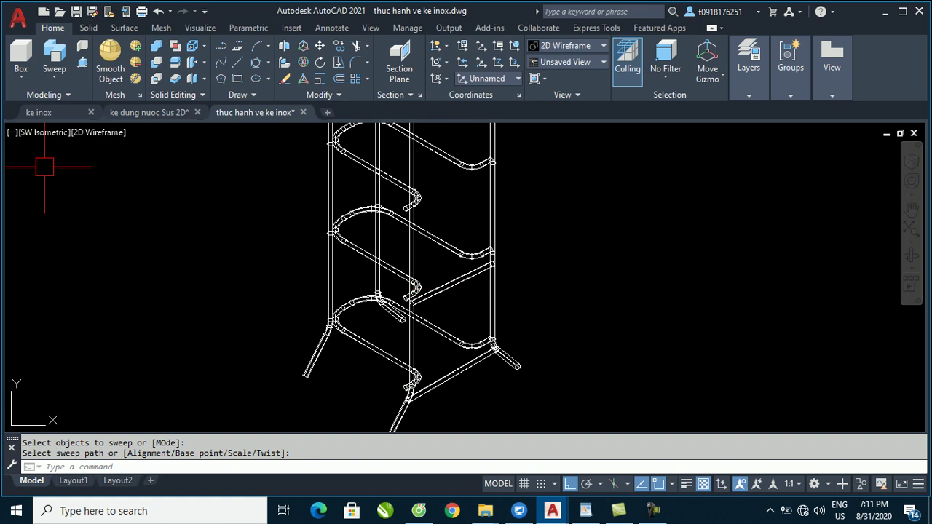
Cancel the unfinished sweep, then recentre and orbit the rack to a new angle.
click(59, 74)
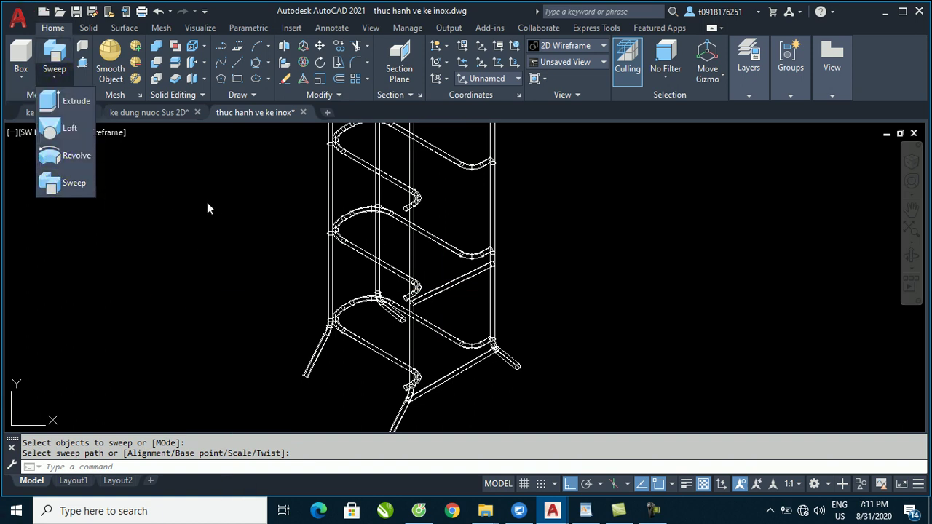
key(Escape)
key(Escape)
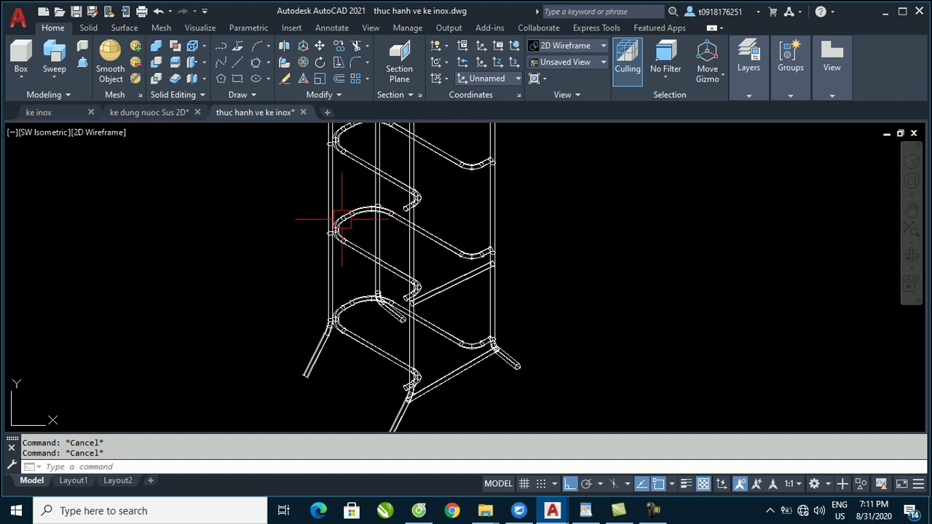
scroll(308, 322, down, 2)
scroll(446, 310, down, 2)
middle_drag(446, 310, 431, 257)
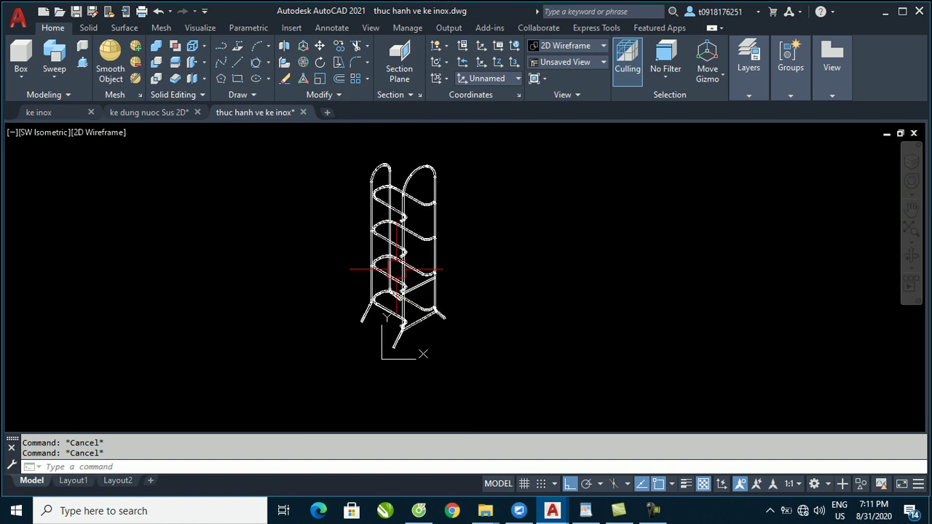
scroll(415, 266, up, 1)
scroll(421, 276, up, 1)
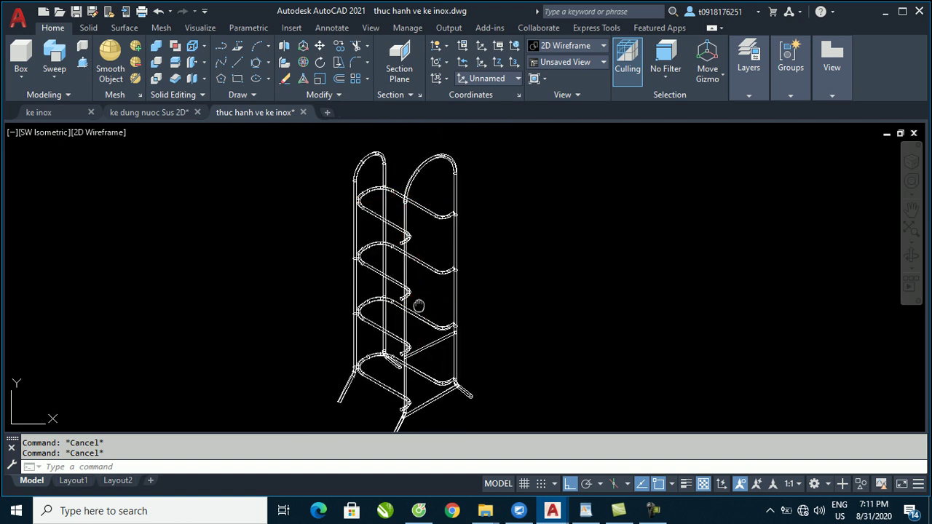
mouse_move(478, 326)
shift+middle_down()
mouse_move(565, 321)
mouse_move(457, 333)
shift+middle_up()
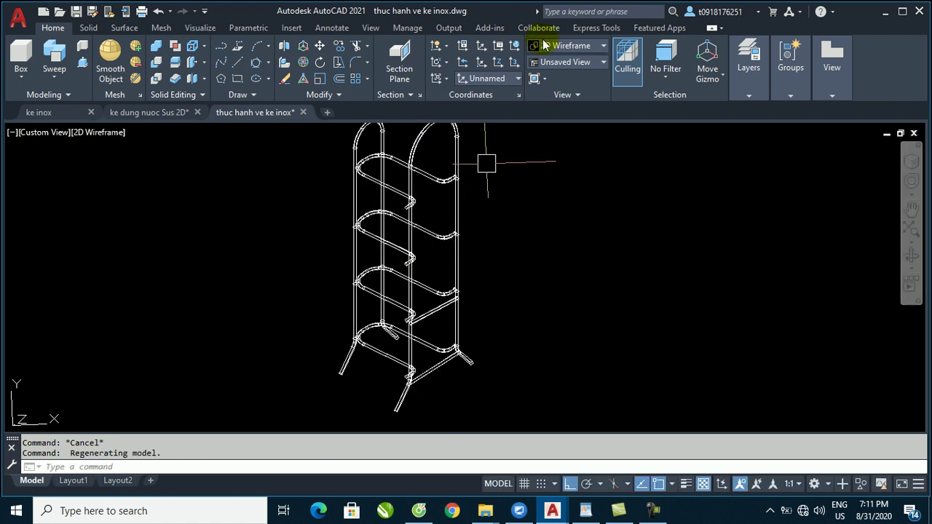
Shade the rack in the Realistic visual style, orbit it, then switch to the ke inox drawing.
click(577, 48)
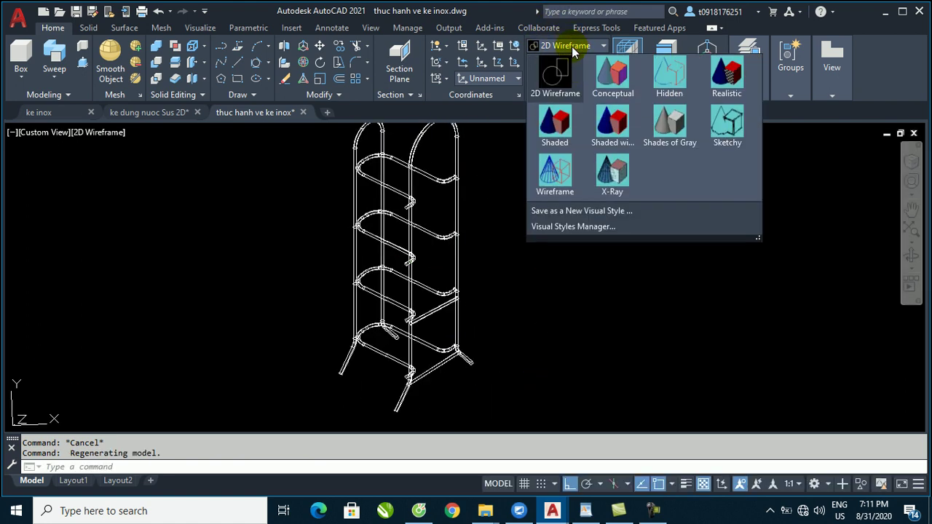
click(734, 84)
mouse_move(427, 285)
shift+middle_down()
mouse_move(410, 339)
mouse_move(416, 395)
mouse_move(408, 308)
mouse_move(415, 316)
mouse_move(405, 316)
mouse_move(485, 243)
mouse_move(473, 217)
shift+middle_up()
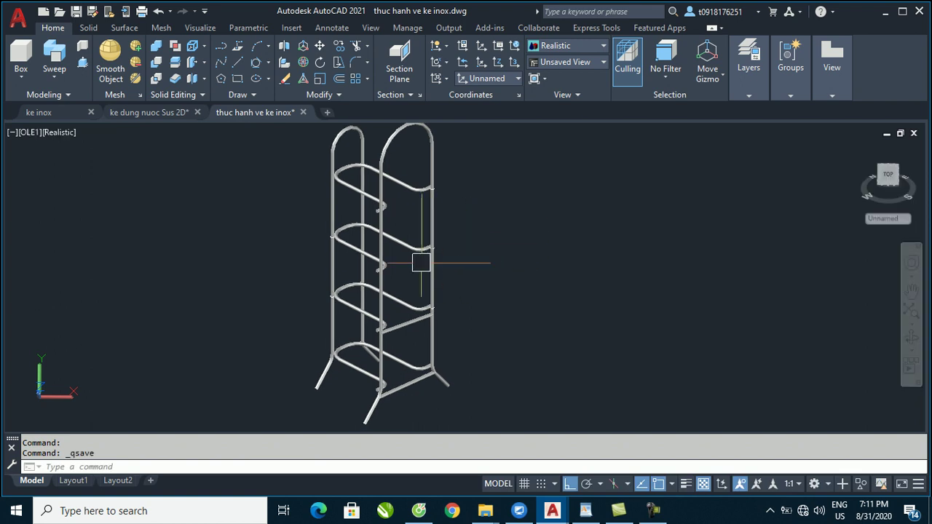
click(38, 112)
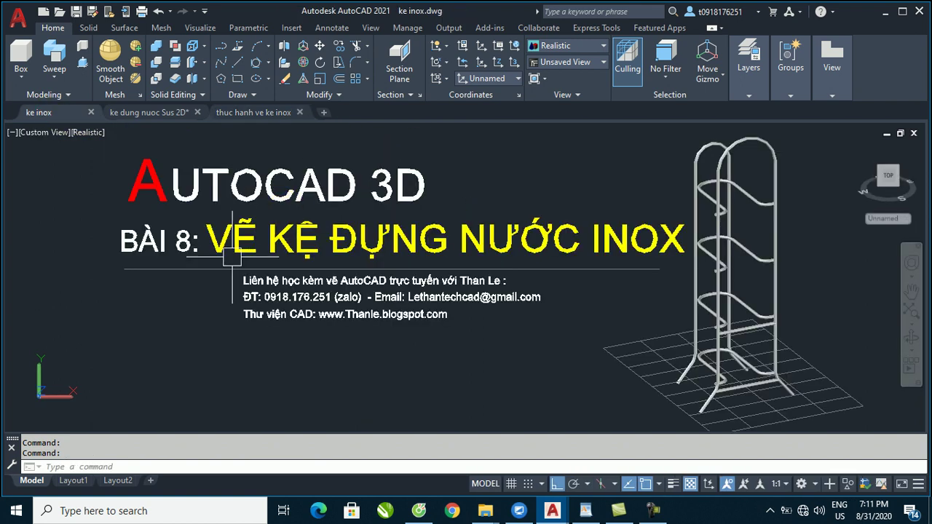